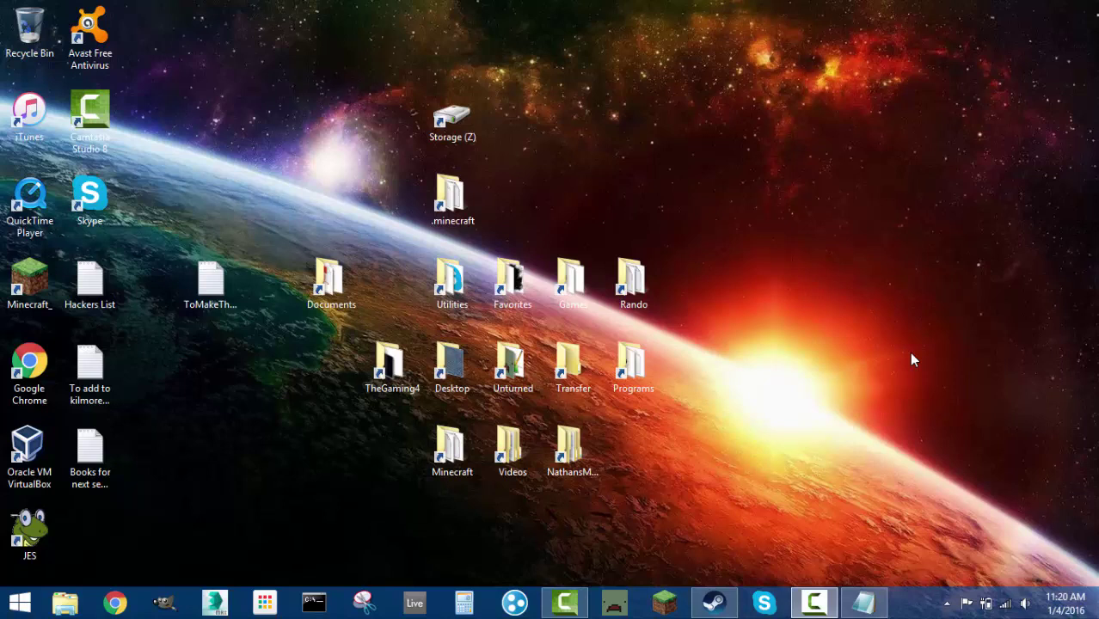
Switch to Steam and open Unturned's local files folder from the game's properties.
left_click(714, 604)
left_click(714, 604)
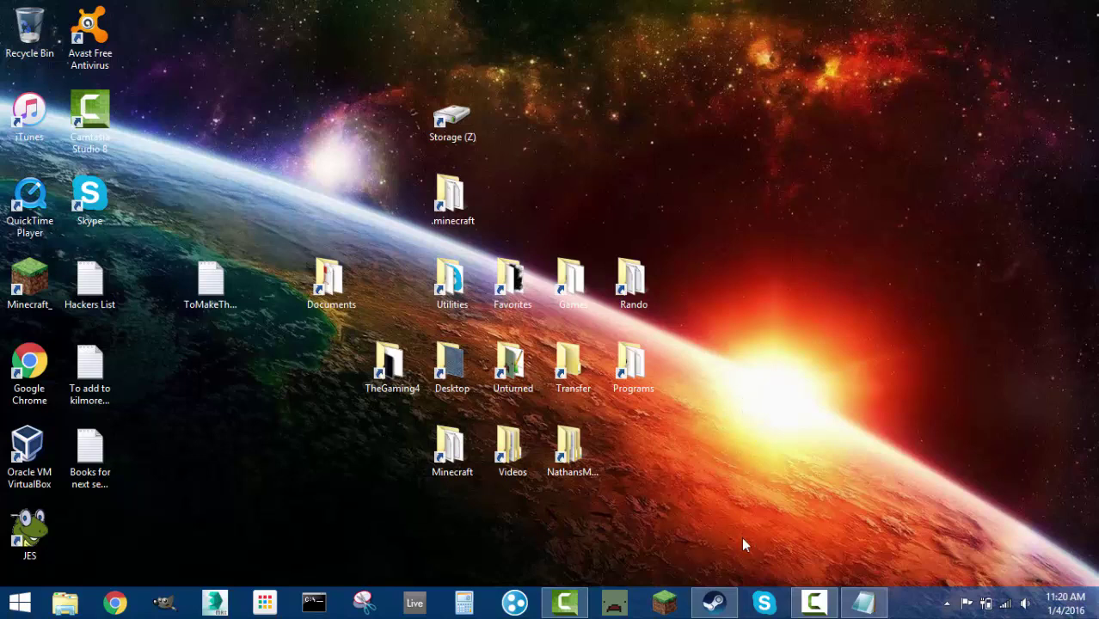
left_click(714, 602)
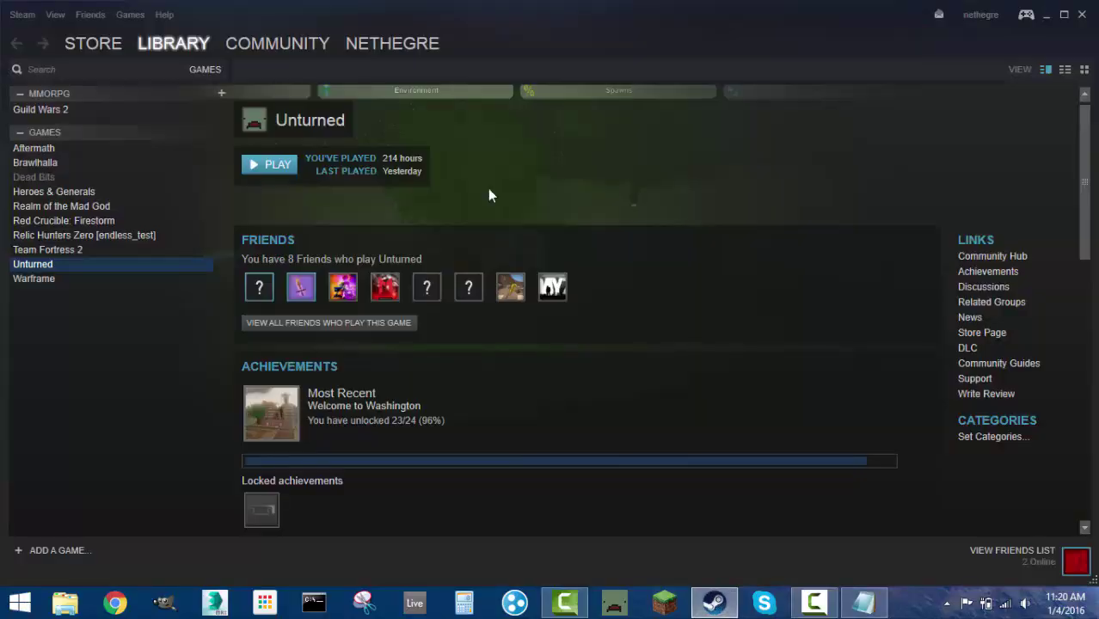
right_click(51, 266)
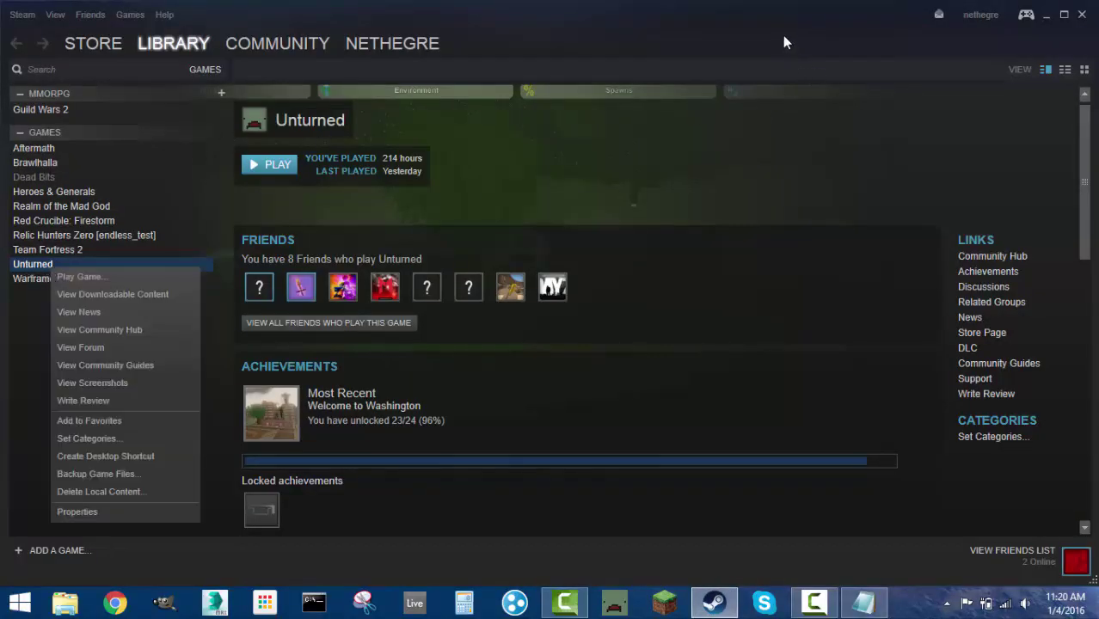
left_click(774, 27)
right_click(40, 276)
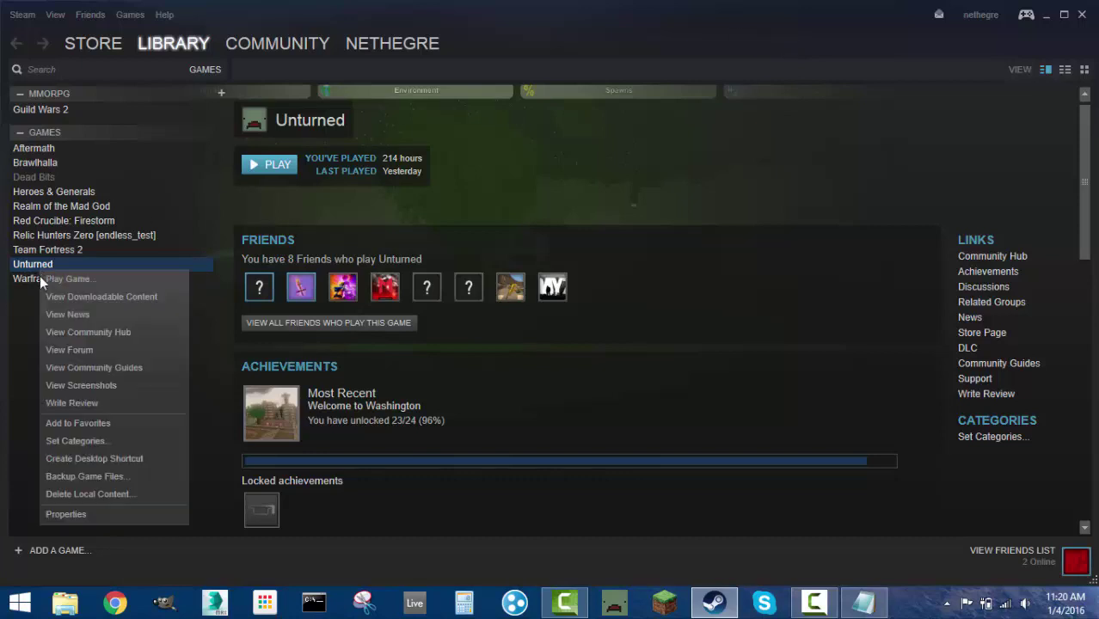
left_click(80, 513)
left_click(498, 84)
left_click(406, 149)
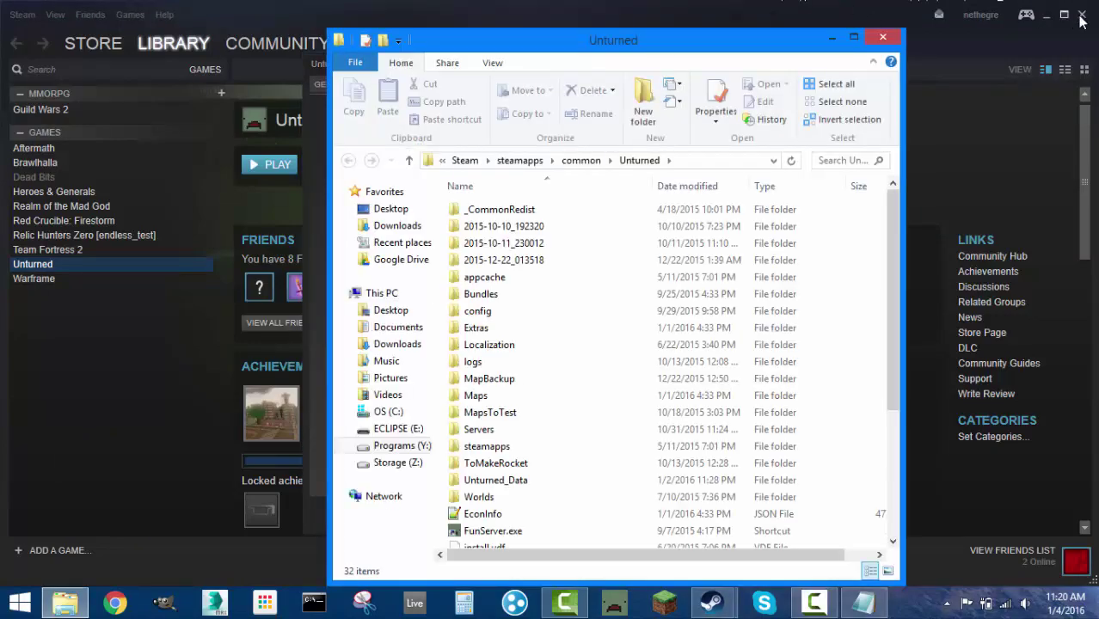
Close the Steam window and snap the Unturned folder window to one half of the desktop.
left_click(1081, 14)
left_click_drag(661, 40, 1097, 216)
left_click(785, 63)
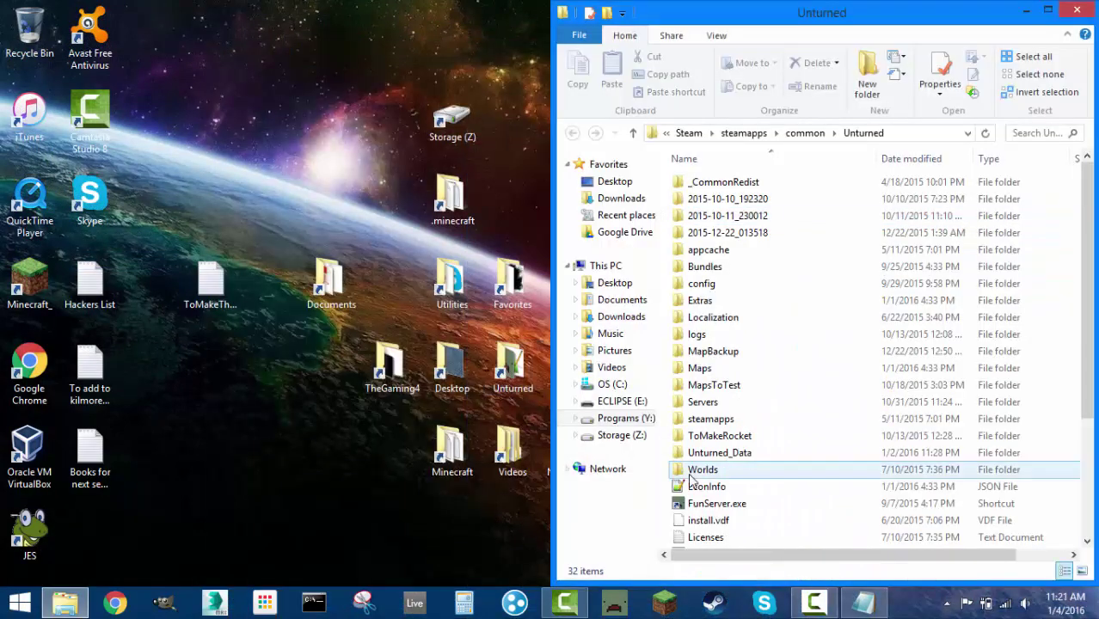
key("super+Down")
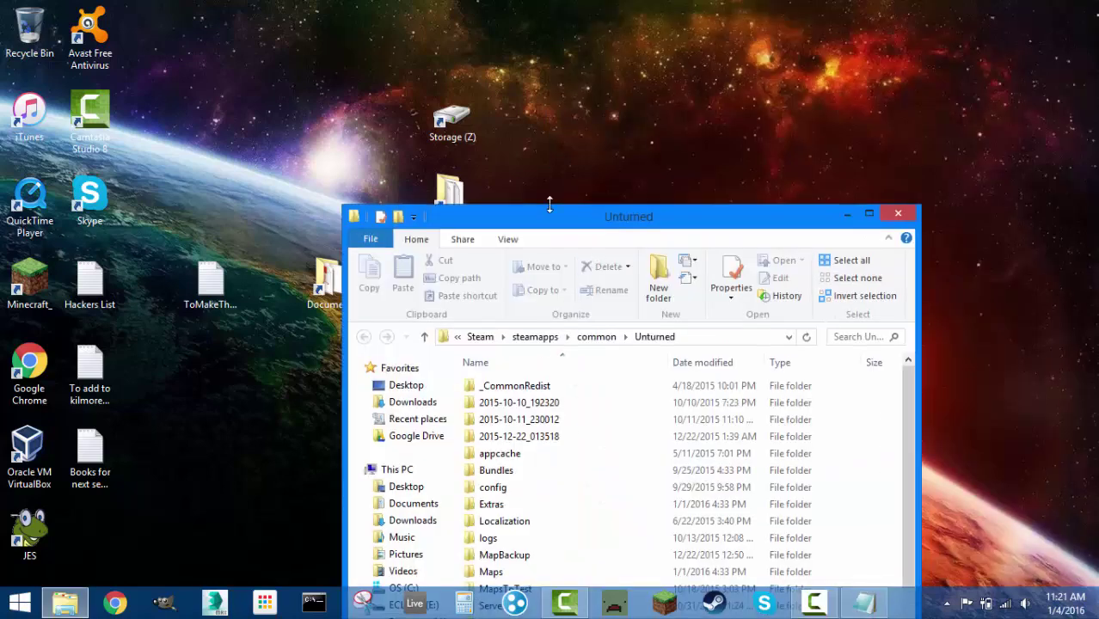
left_click_drag(595, 213, 1098, 163)
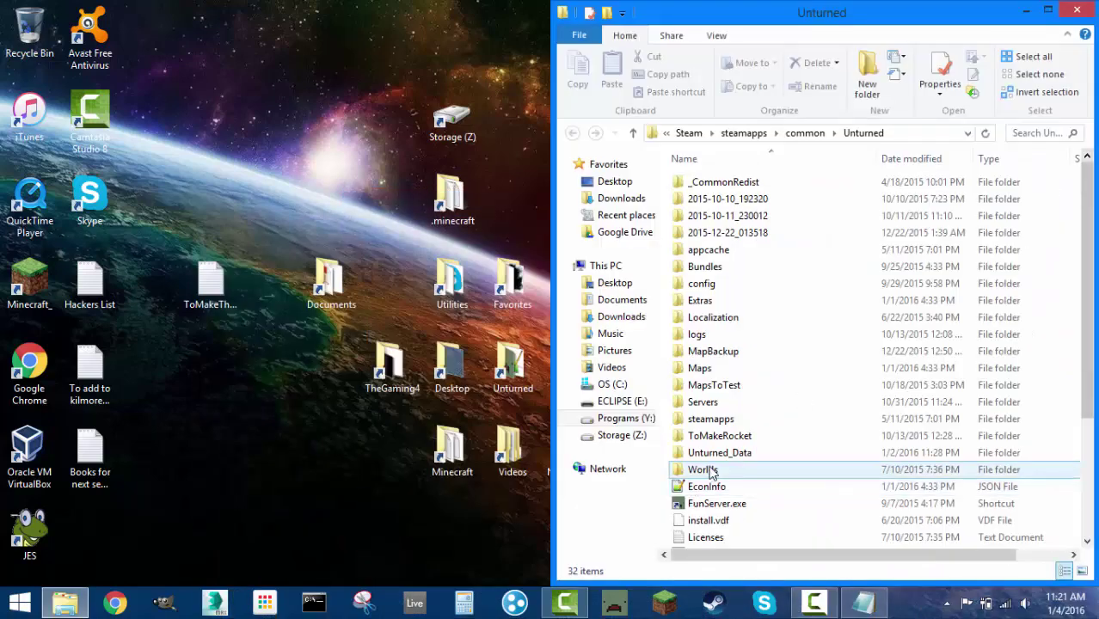
Send the Unturned application from the game folder to the desktop as a shortcut.
left_click_drag(1084, 358, 1067, 480)
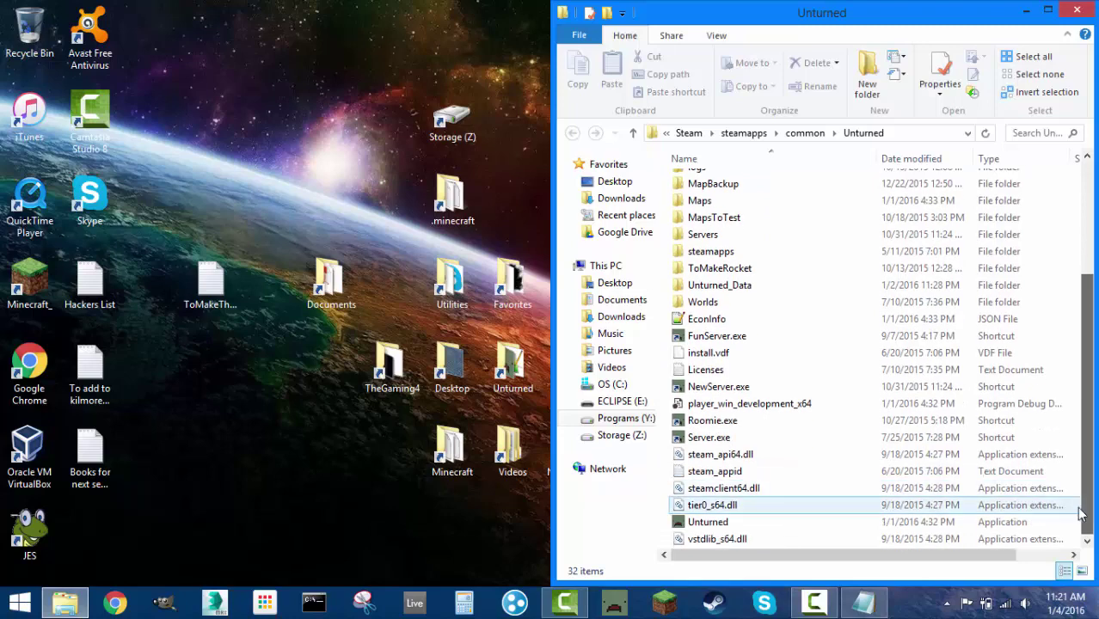
mouse_move(1089, 392)
left_mouse_down()
mouse_move(1089, 280)
mouse_move(1088, 392)
left_mouse_up()
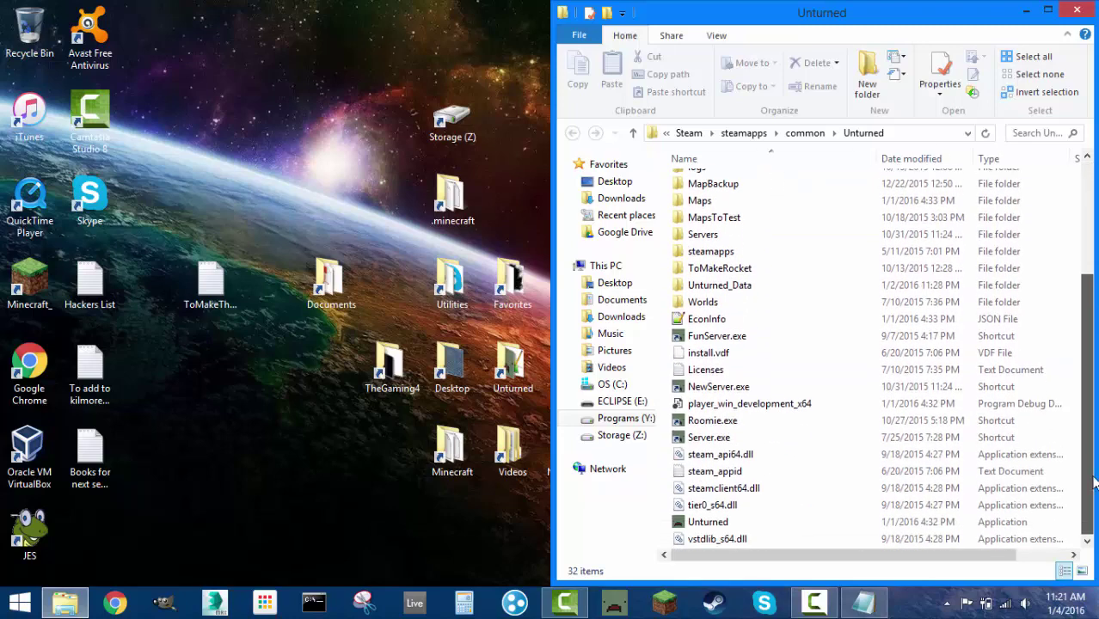
right_click(690, 527)
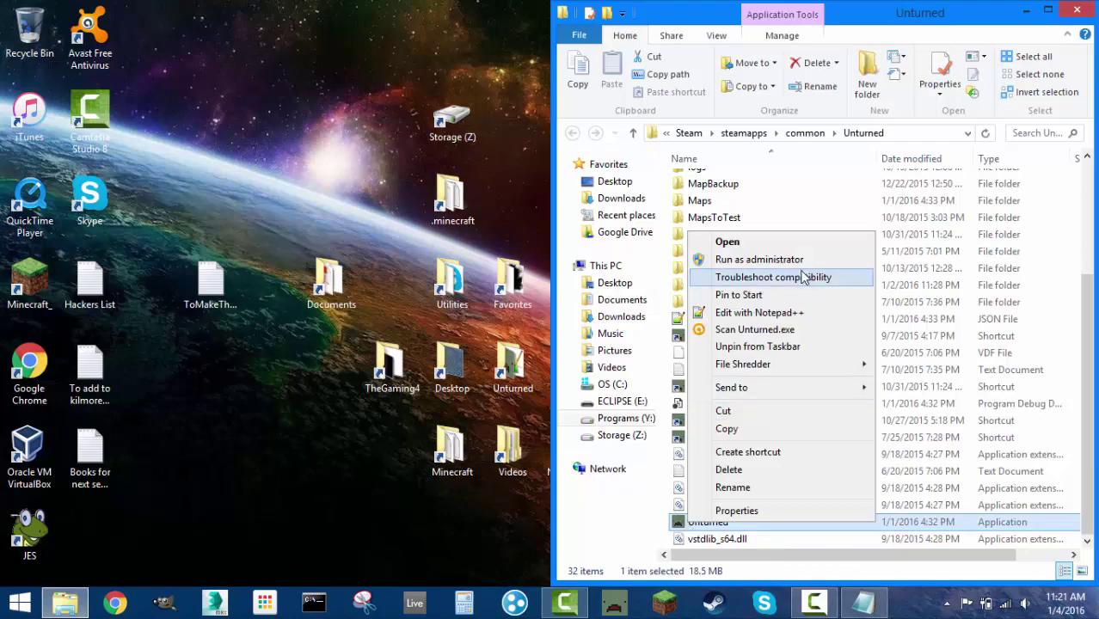
mouse_move(784, 387)
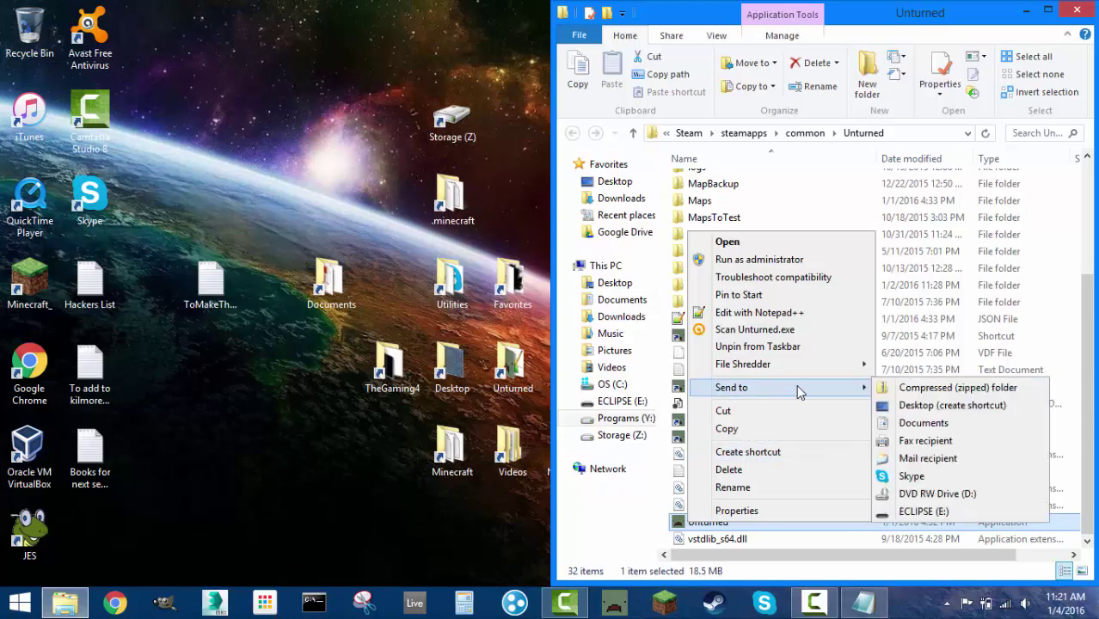
left_click(952, 406)
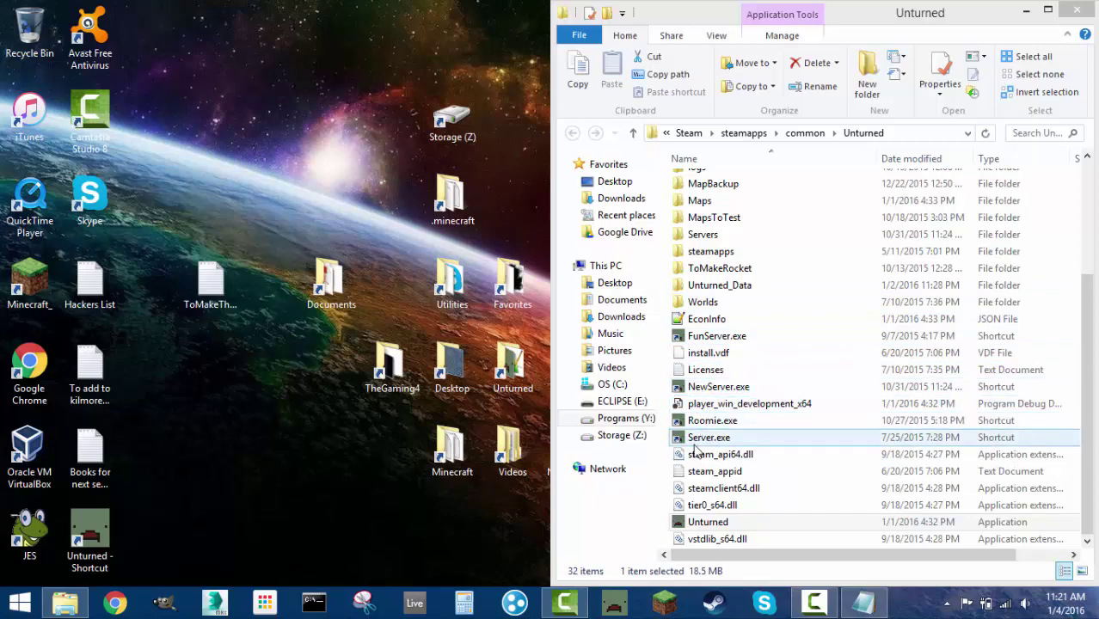
Move the new Unturned shortcut to an empty area of the desktop and rename it UnturnedServer.
left_click_drag(89, 537, 295, 492)
left_click(297, 485)
left_click(213, 479)
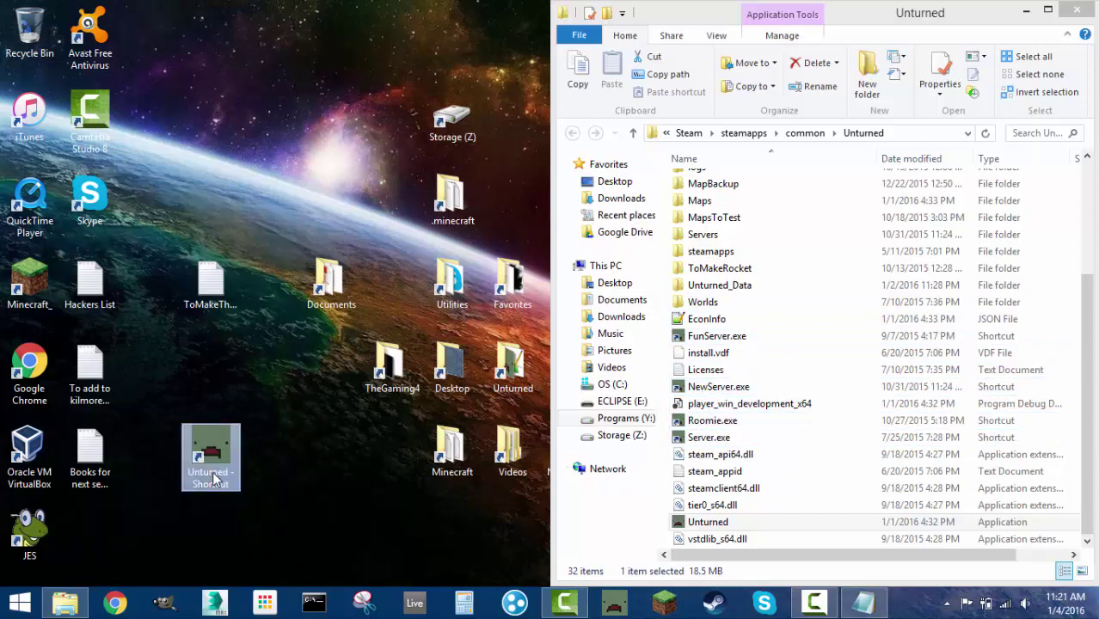
left_click(213, 480)
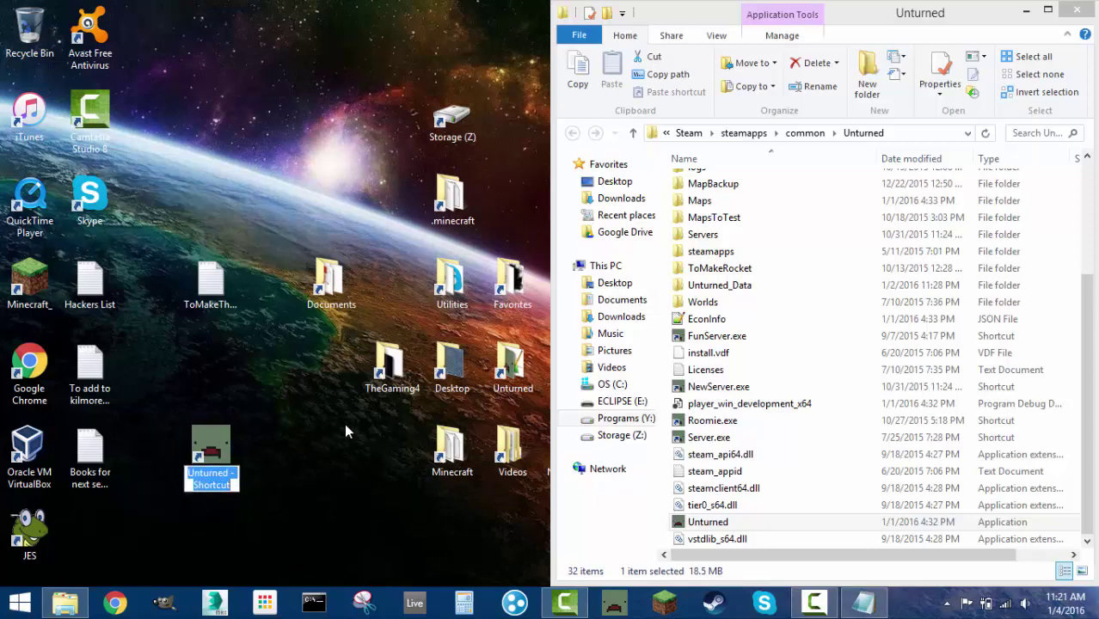
type("Untur")
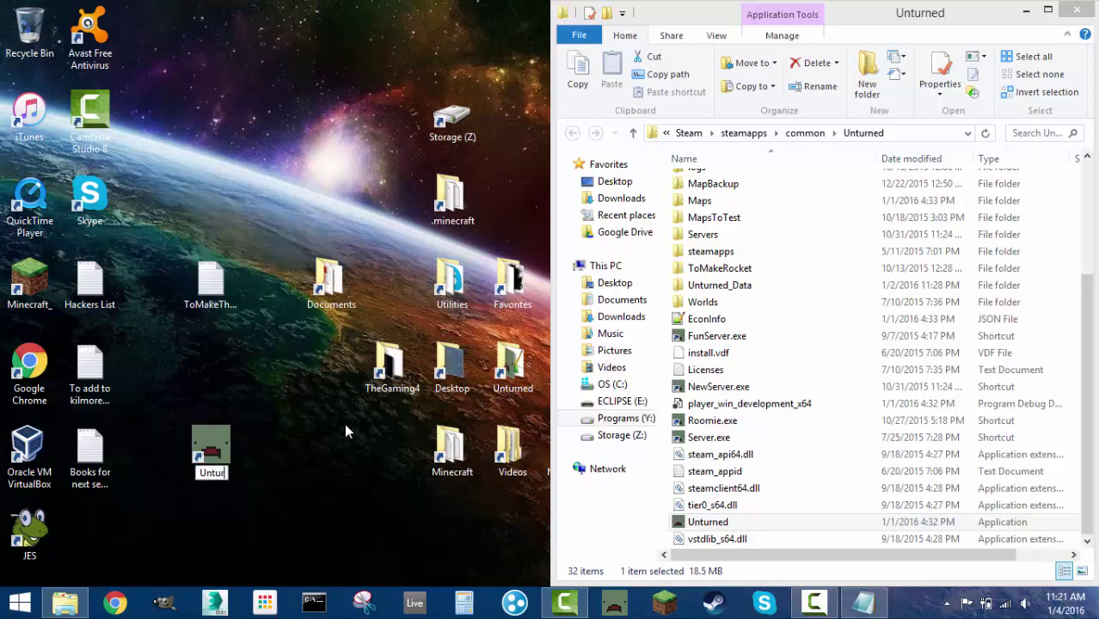
type("nedSer")
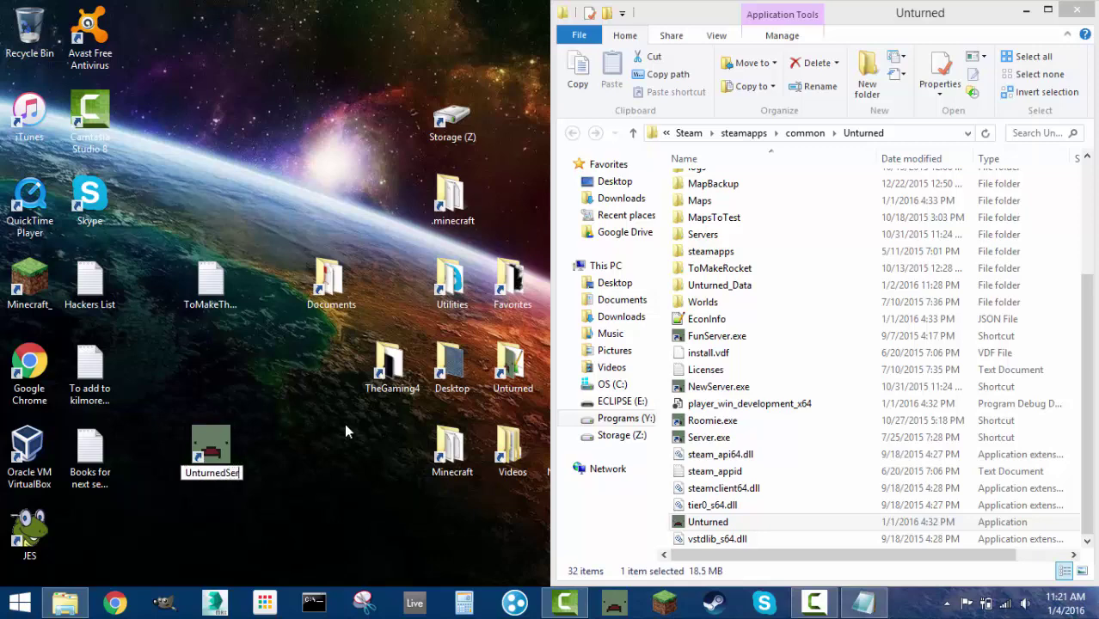
type("ver")
key("Return")
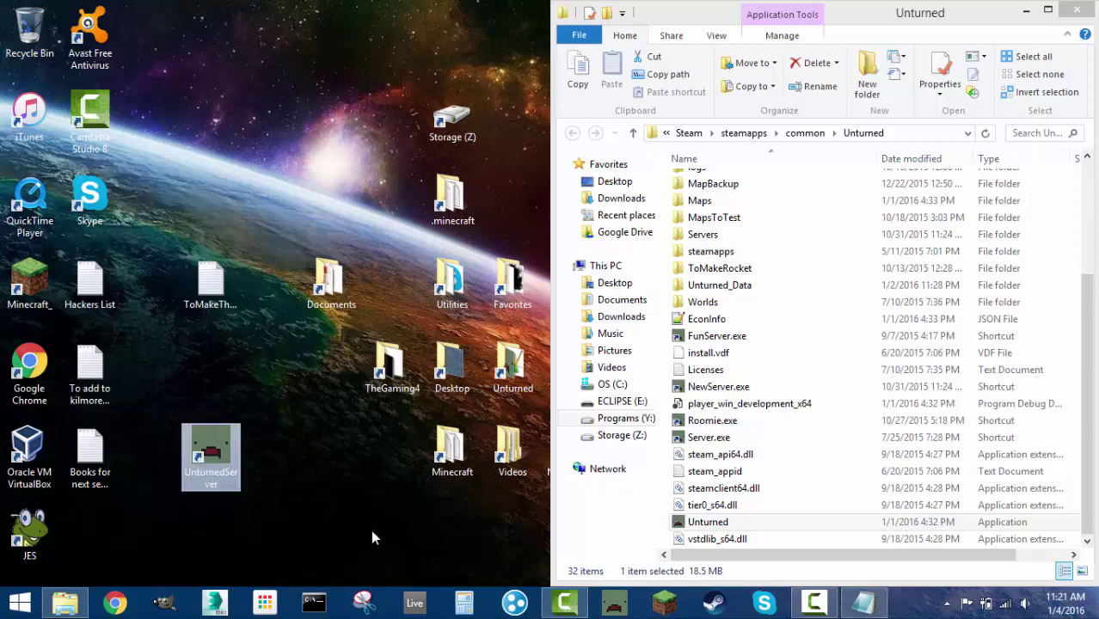
left_click(273, 518)
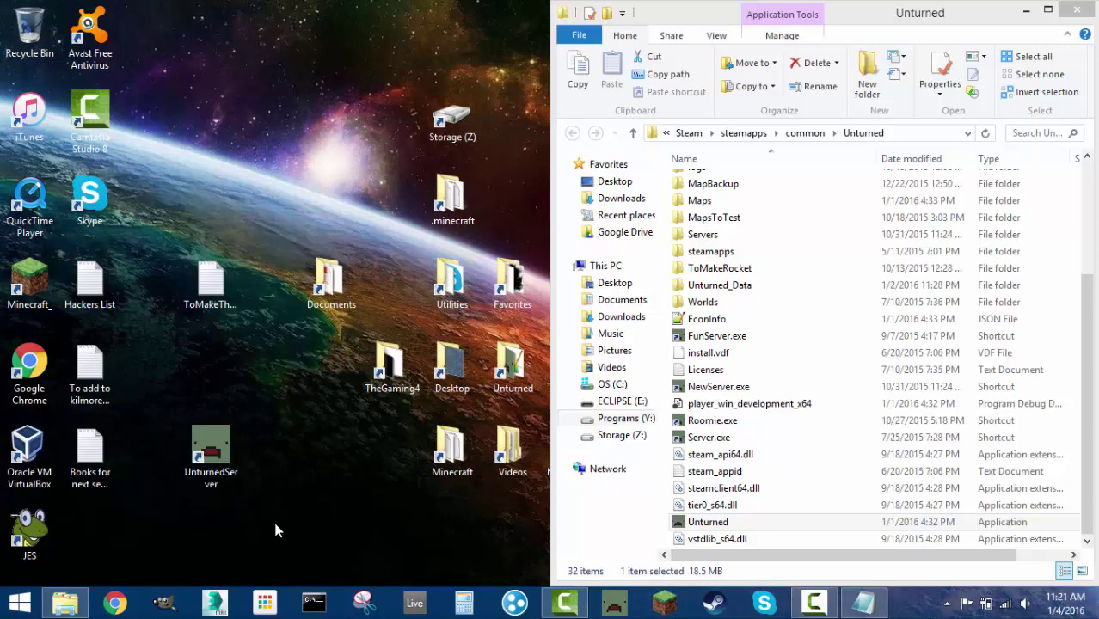
Open the UnturnedServer shortcut's properties, move the dialog aside and minimise the Unturned folder window.
right_click(205, 464)
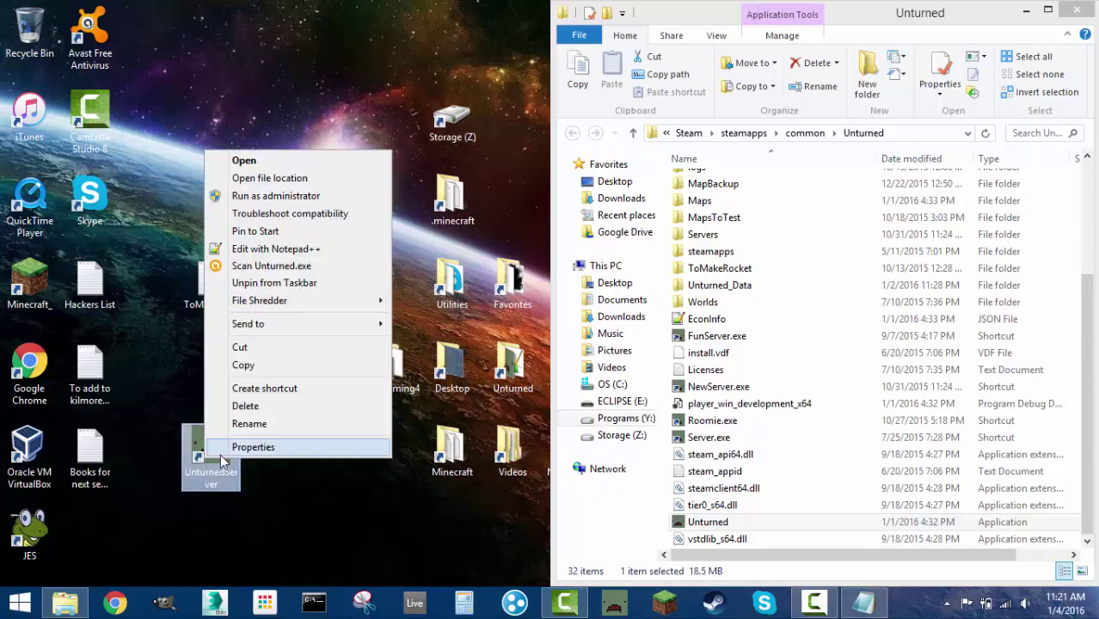
left_click(219, 447)
left_click_drag(370, 185, 965, 196)
left_click(1026, 11)
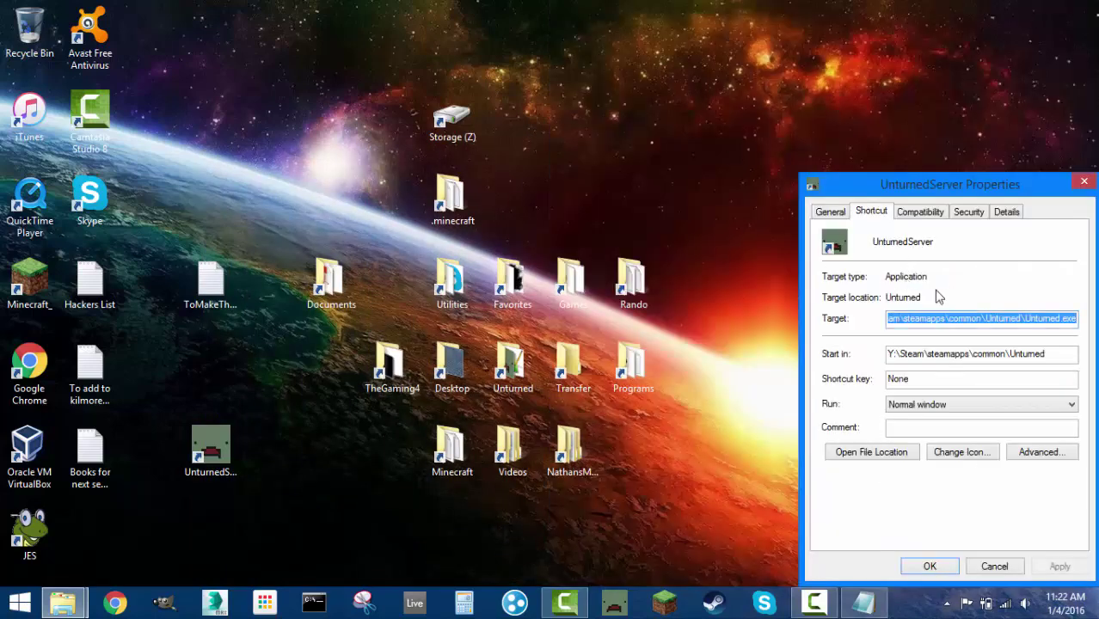
Copy "-nographics -batchmode +secureserver/Server" from the ToMakeTheShortcutIntoAServer text file and append it after Unturned.exe in the shortcut's target.
double_click(211, 289)
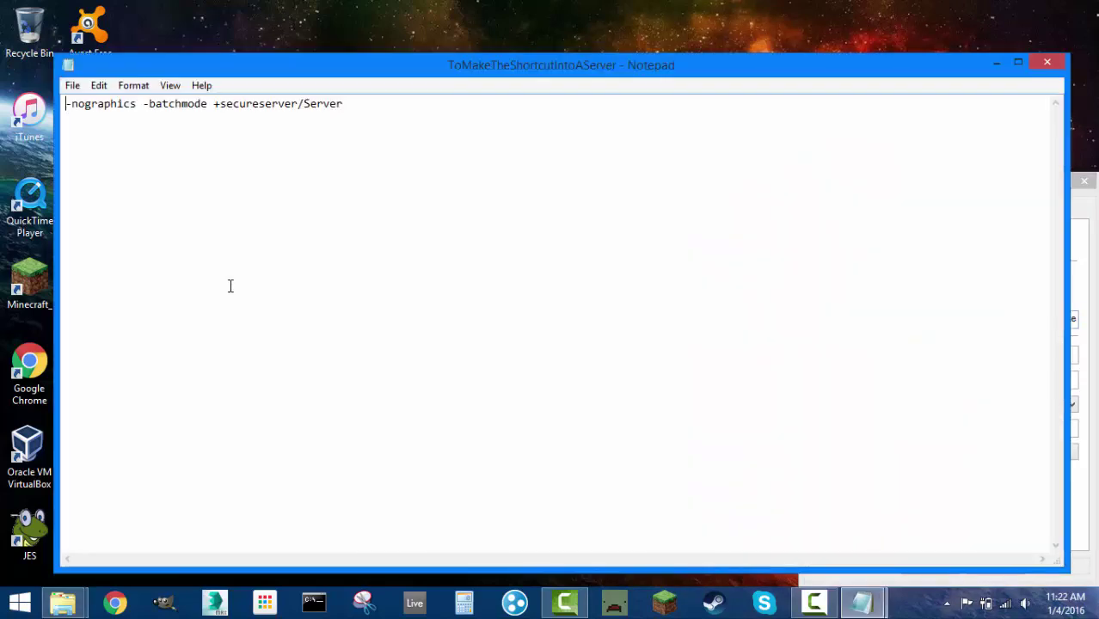
left_click_drag(465, 73, 5, 57)
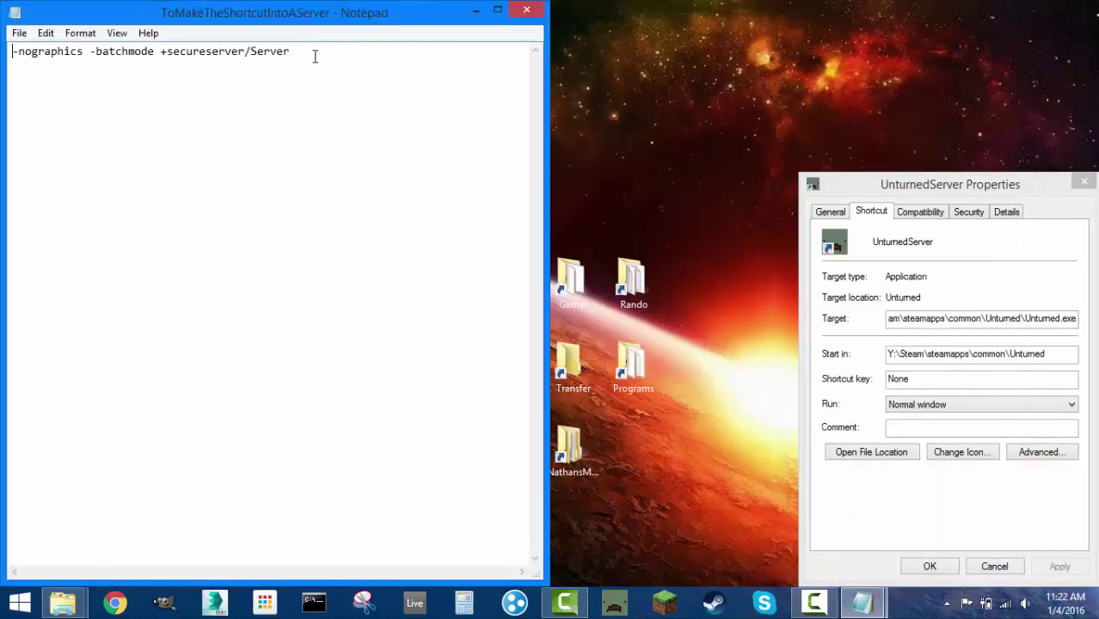
left_click_drag(314, 54, 2, 67)
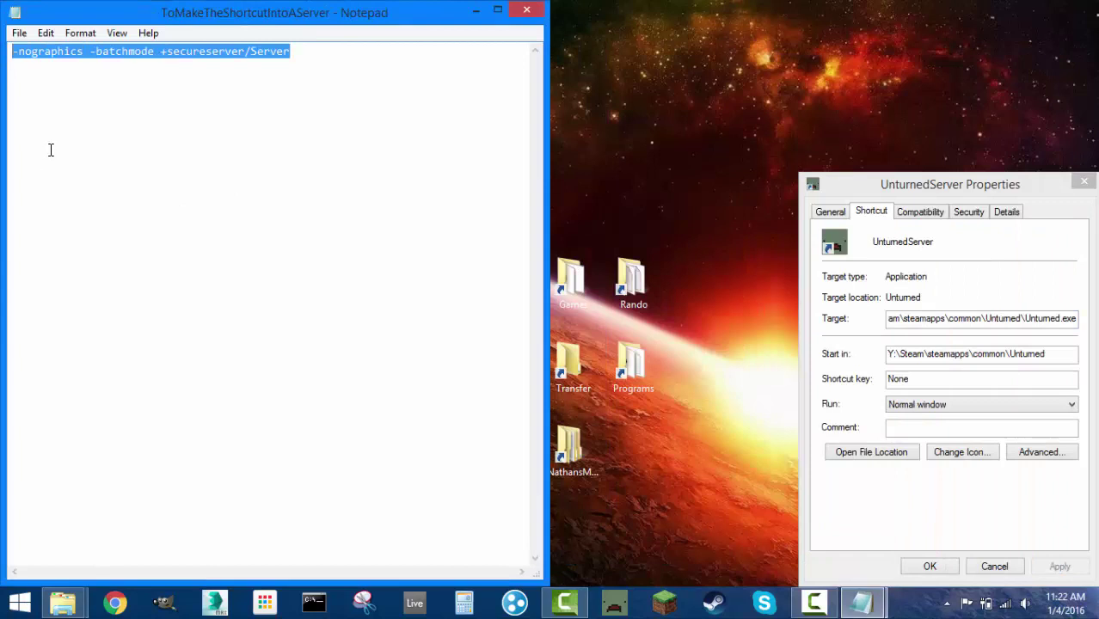
left_click(919, 319)
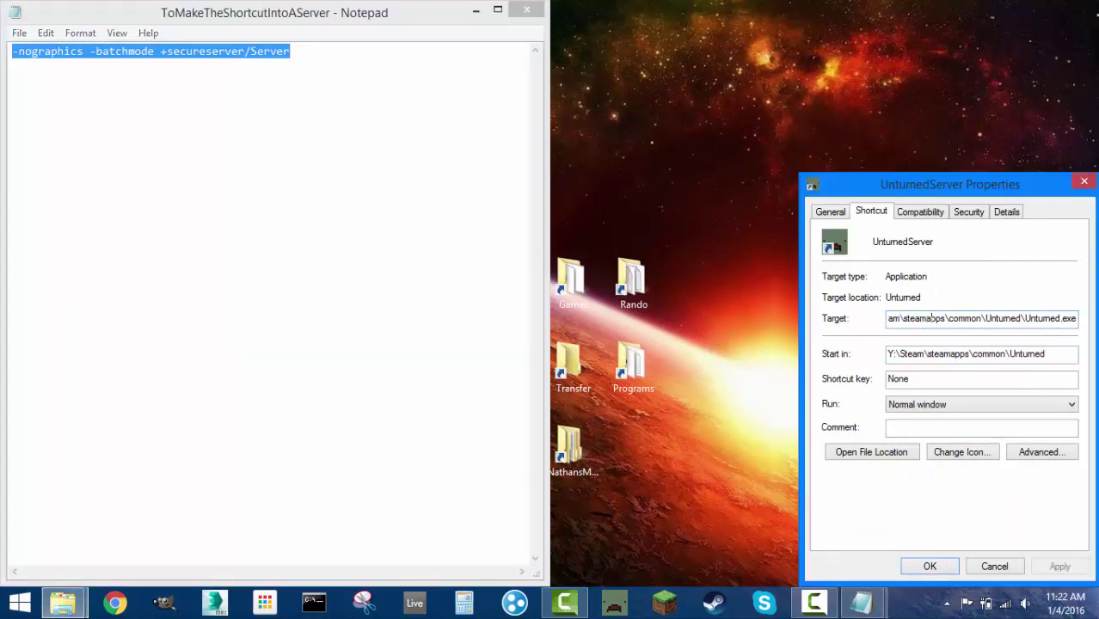
key("ctrl+v")
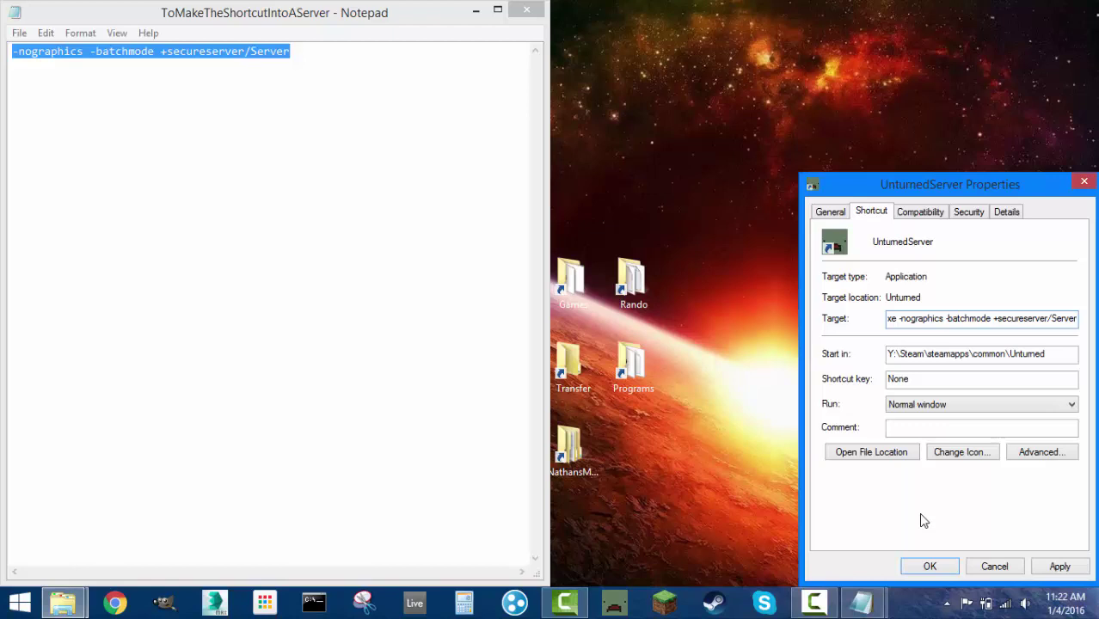
Examine the whole target line of the shortcut, from the drive path through the appended launch options.
key("Left")
key("Left")
key("Left")
key("Left")
key("Left")
key("Left")
key("Left")
key("Left")
key("Left")
key("Left")
key("Left")
key("Left")
key("Left")
key("Left")
key("Left")
key("Left")
key("Left")
key("Left")
key("Left")
key("Left")
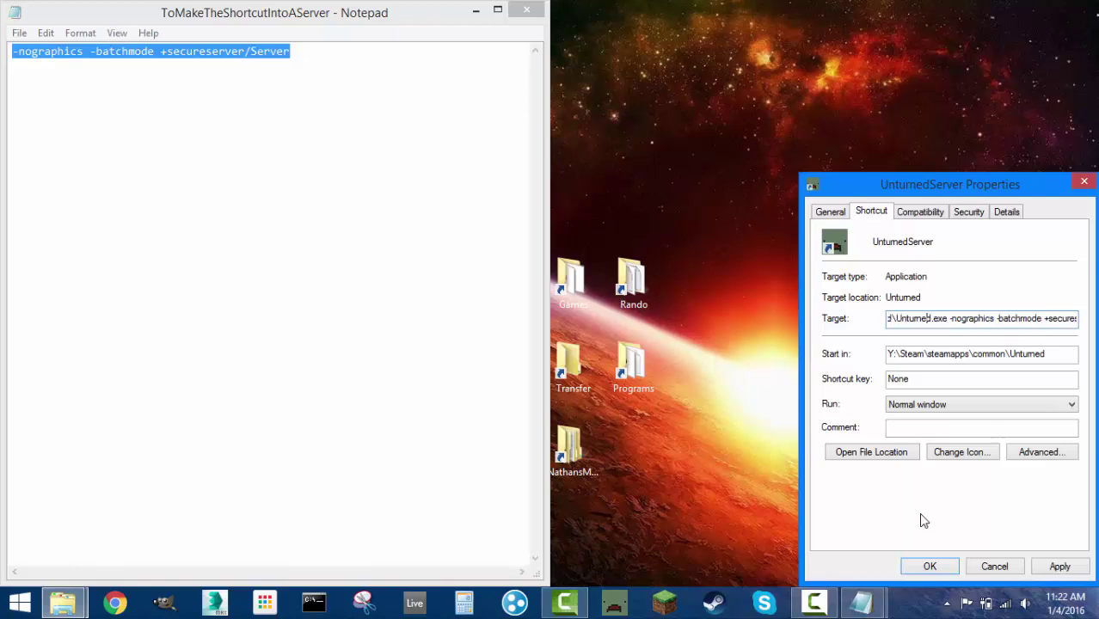
key("Left")
key("Left")
key("Left")
key("Left")
key("Left")
key("Left")
key("Left")
key("Left")
key("Left")
key("Left")
key("Left")
key("Left")
key("Left")
key("Left")
key("Left")
key("Left")
key("Left")
key("Left")
key("Left")
key("Left")
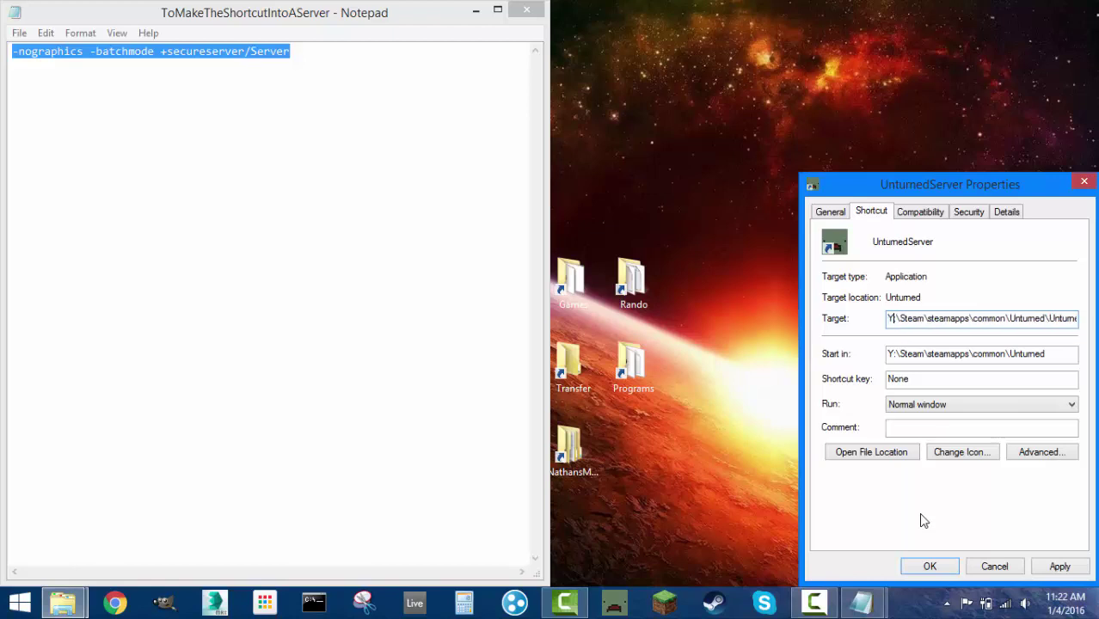
key("Right")
key("Right")
key("Right")
key("Right")
key("Right")
key("Right")
key("Right")
key("Right")
key("Right")
key("Right")
key("Right")
key("Right")
key("Right")
key("Right")
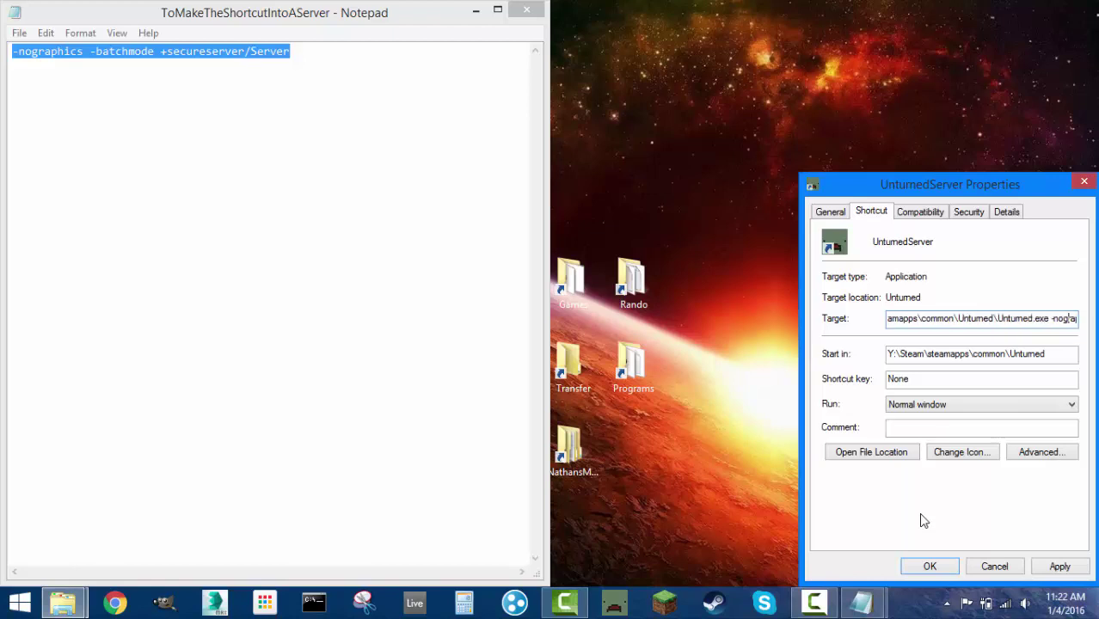
key("Left")
key("Left")
key("Left")
key("Left")
key("Right")
key("Right")
key("Right")
key("Right")
key("Right")
key("Right")
key("Right")
key("Right")
key("Right")
key("Right")
key("Right")
key("Right")
key("Right")
key("Right")
key("Right")
key("Right")
key("Right")
key("Right")
key("Right")
key("Right")
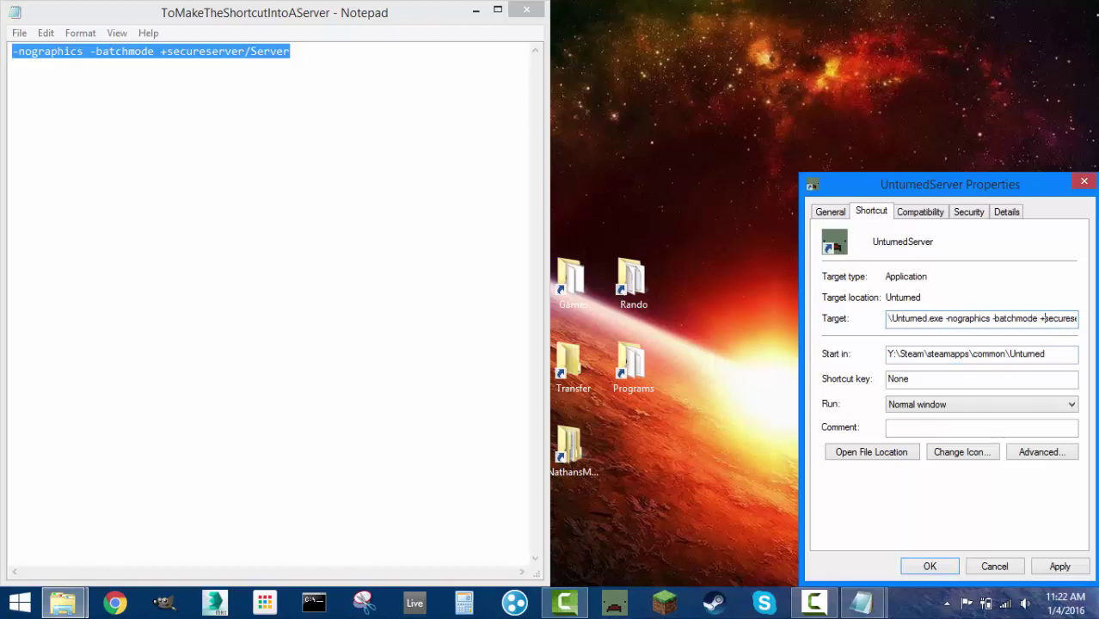
key("Right")
key("Right")
key("Right")
key("Right")
key("Right")
key("Right")
key("Right")
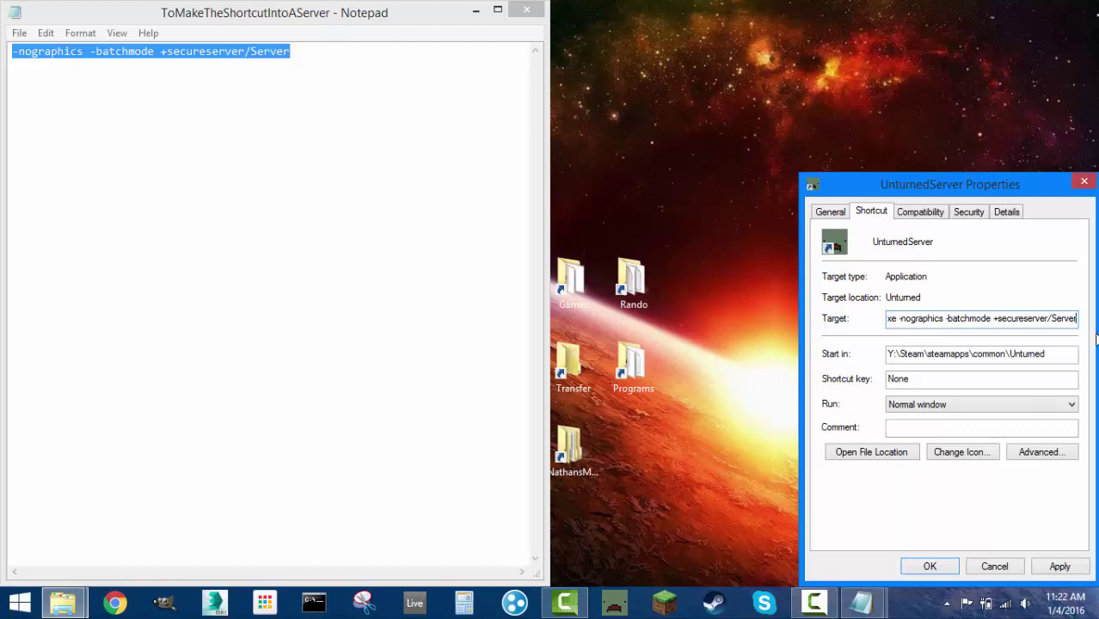
Replace the server name after "+secureserver/" in the shortcut's target with UnturnedServer.
key("BackSpace")
key("BackSpace")
key("BackSpace")
key("BackSpace")
key("BackSpace")
key("BackSpace")
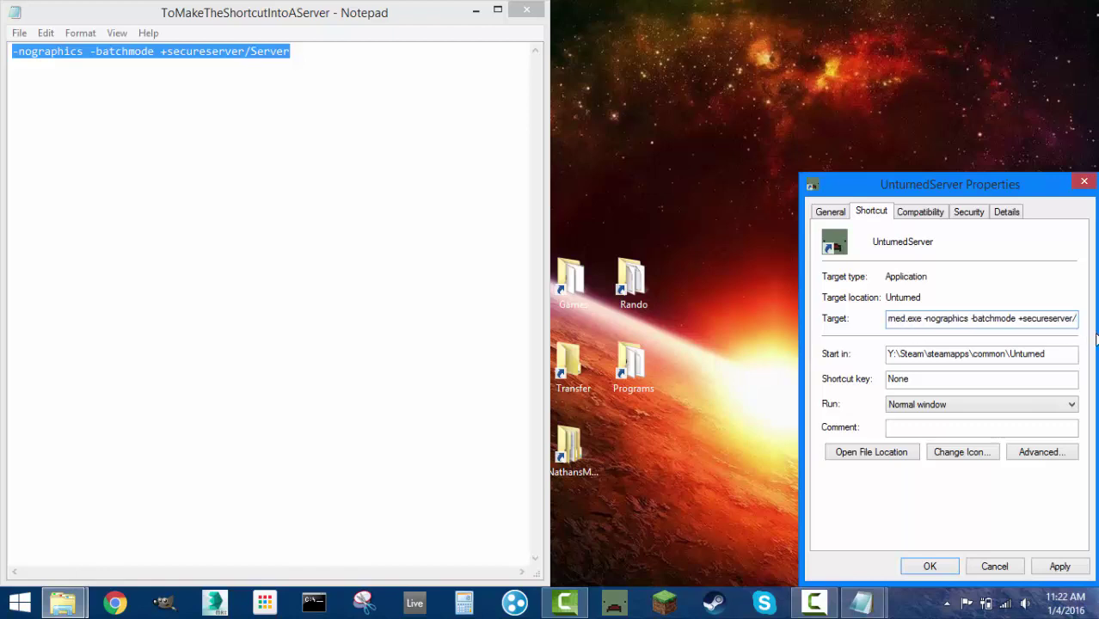
type("UNtume")
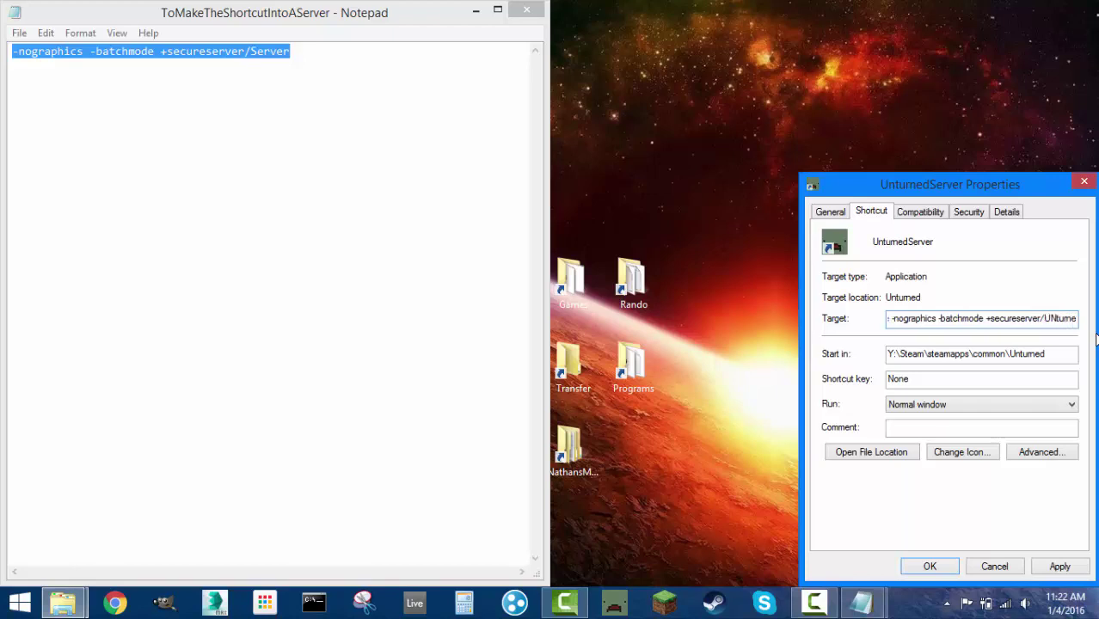
key("BackSpace")
key("BackSpace")
key("BackSpace")
key("BackSpace")
key("BackSpace")
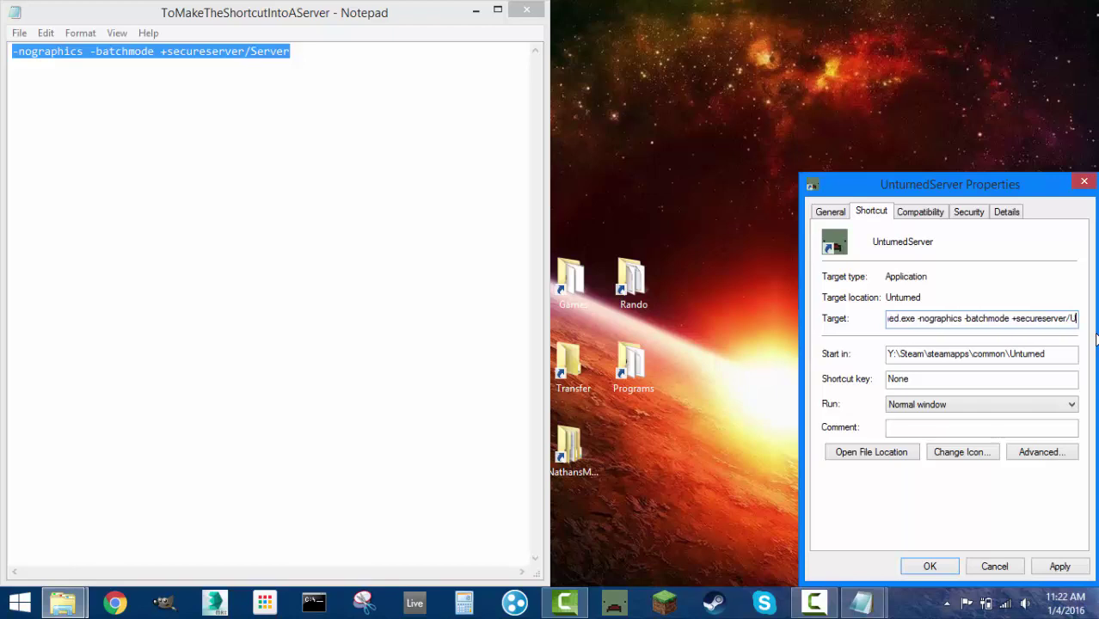
type("ntumed")
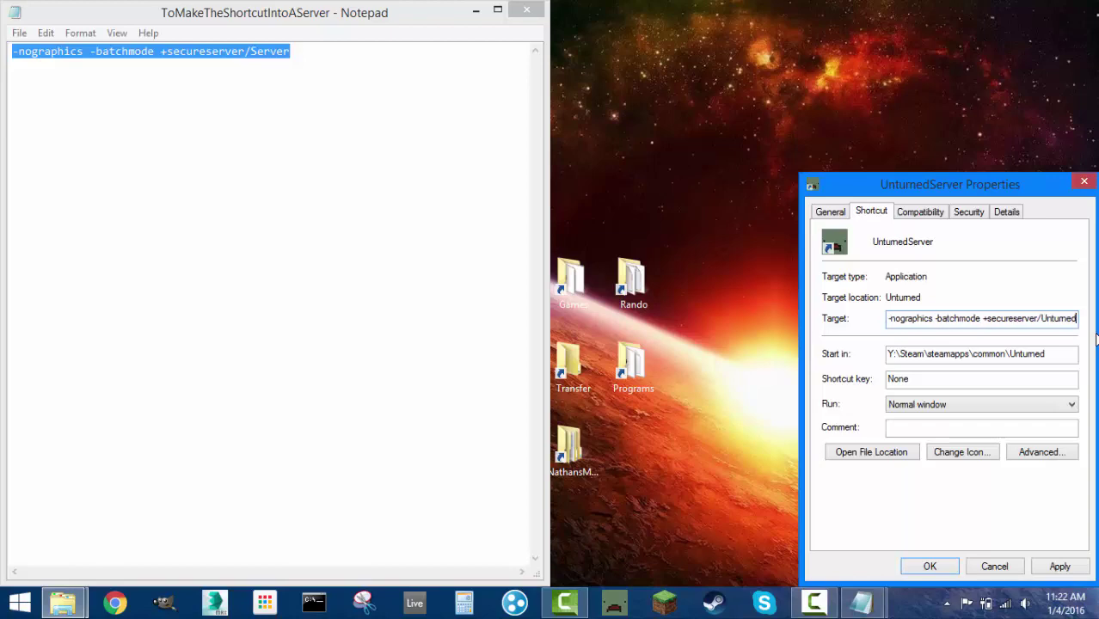
type("Server")
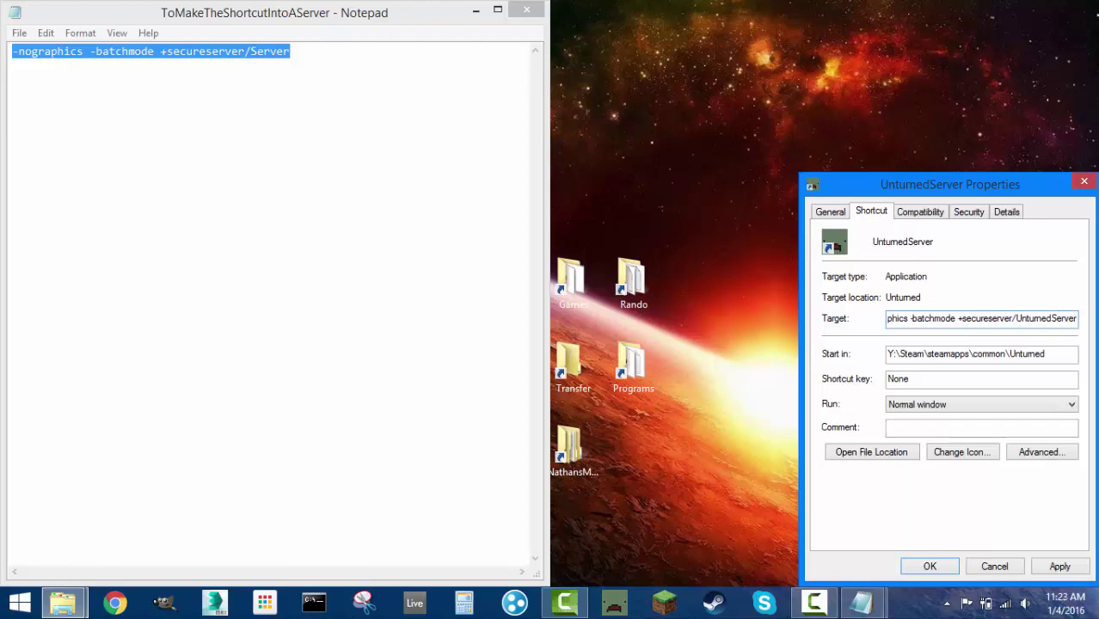
Minimise the launch options text file and move the UnturnedServer shortcut directly beneath that file's desktop icon.
left_click_drag(471, 12, 804, 21)
left_click(851, 15)
left_click(234, 460)
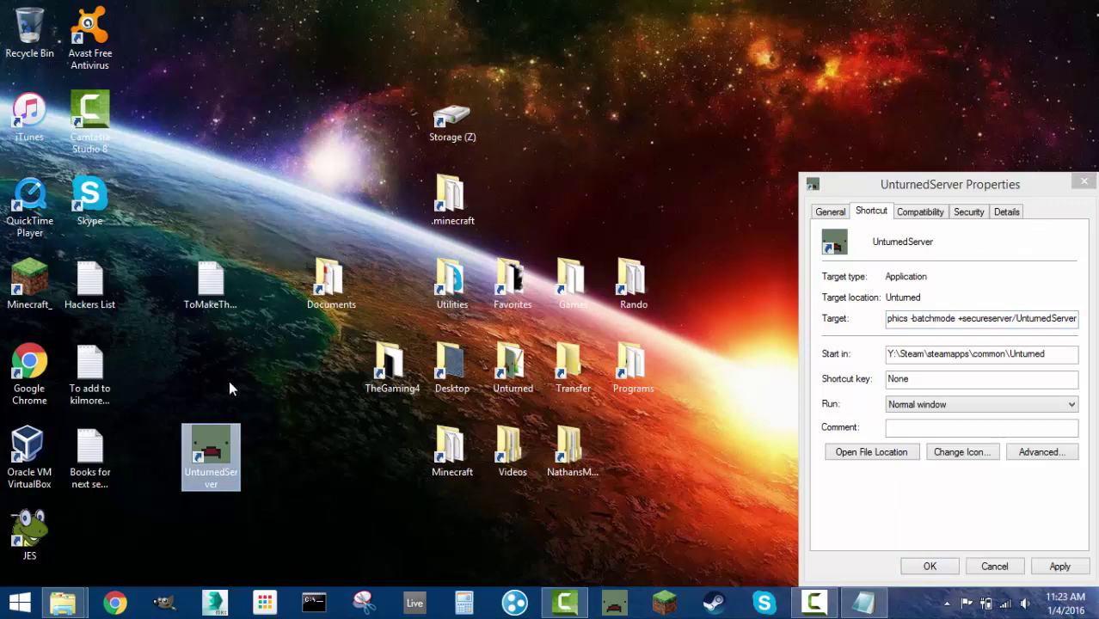
left_click_drag(237, 469, 213, 366)
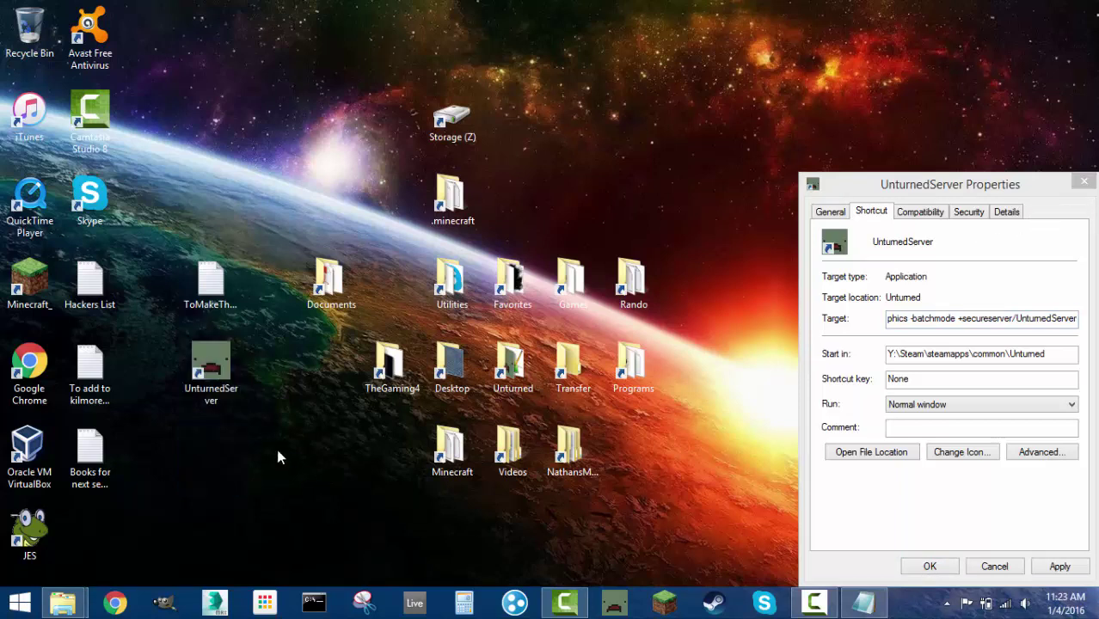
Apply the shortcut's changed properties and bring the Unturned folder window back beside the desktop icons.
left_click(1058, 568)
left_click(930, 566)
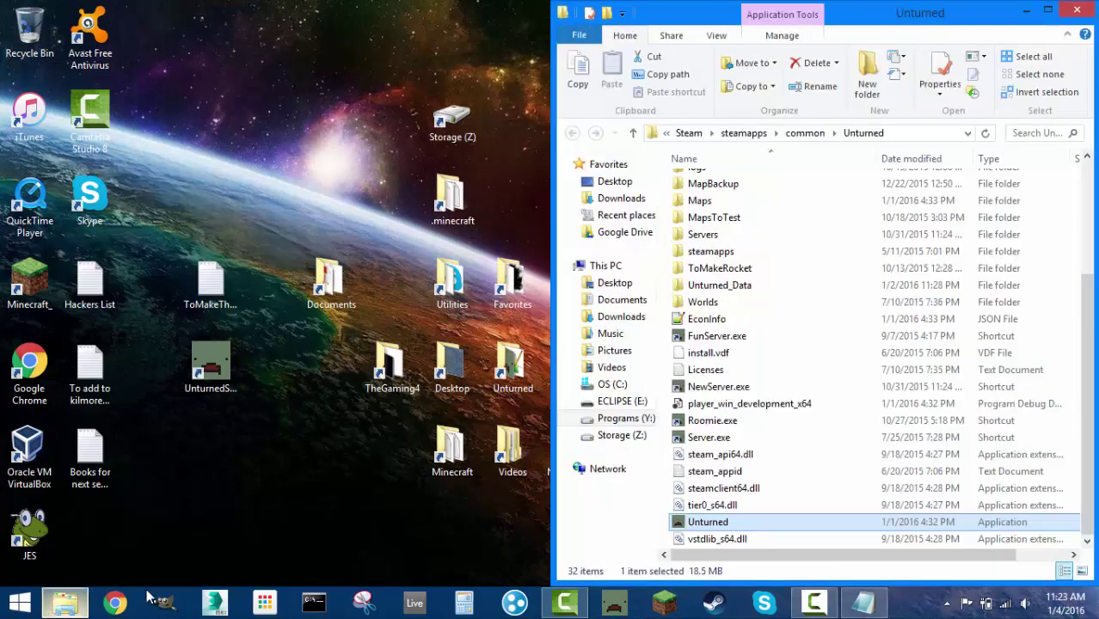
left_click(65, 602)
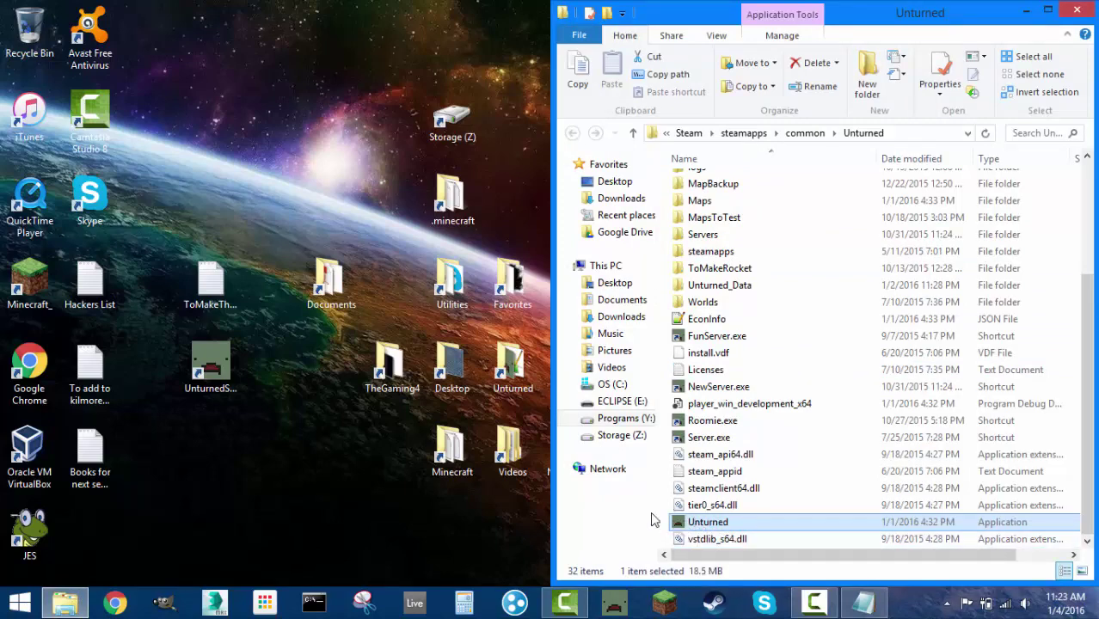
left_click(293, 539)
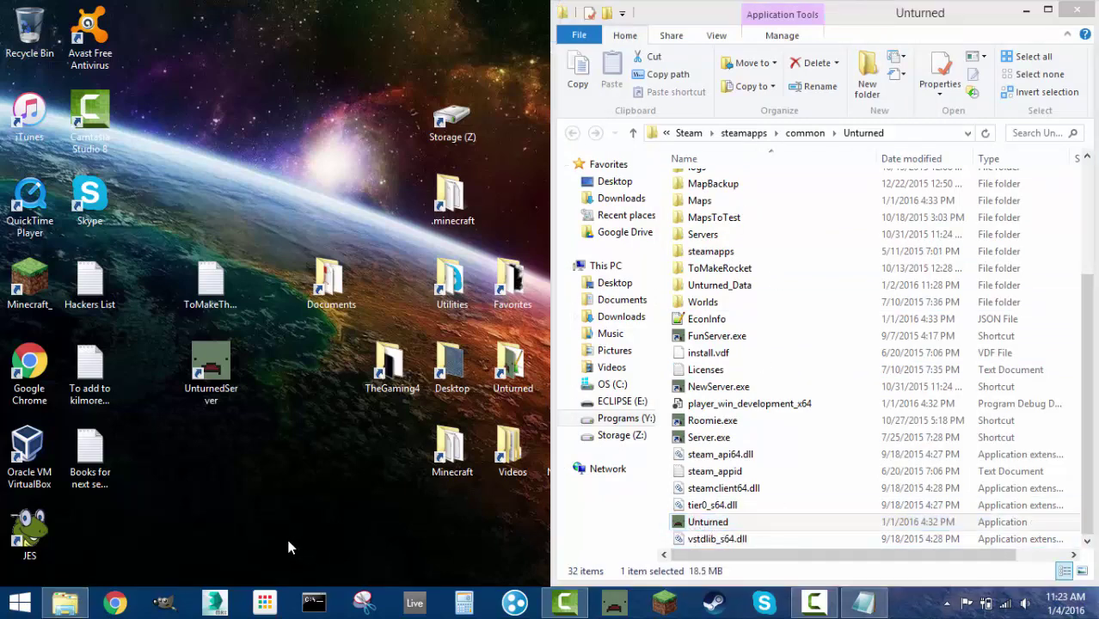
Run the UnturnedServer shortcut once so the server creates its folders, and close the server console.
left_click(219, 365)
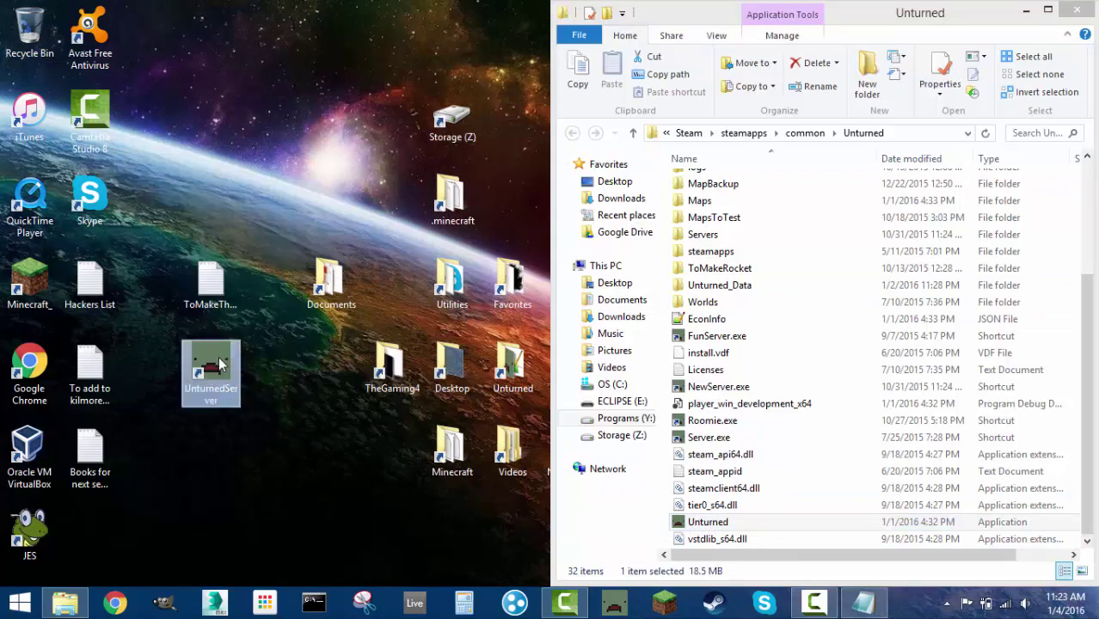
double_click(219, 365)
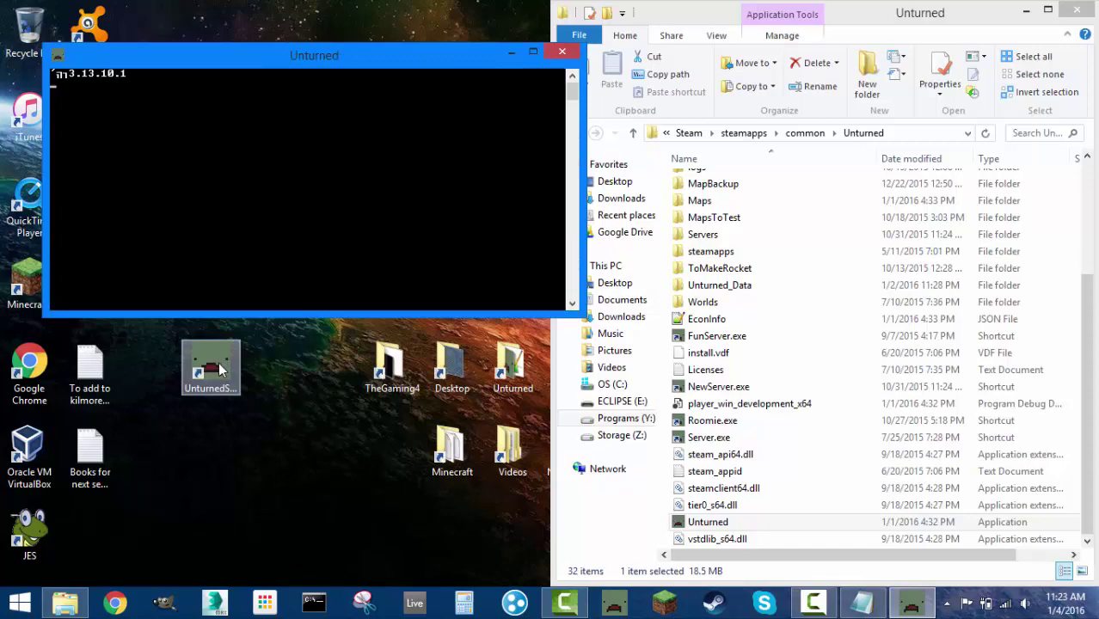
left_click_drag(309, 58, 322, 29)
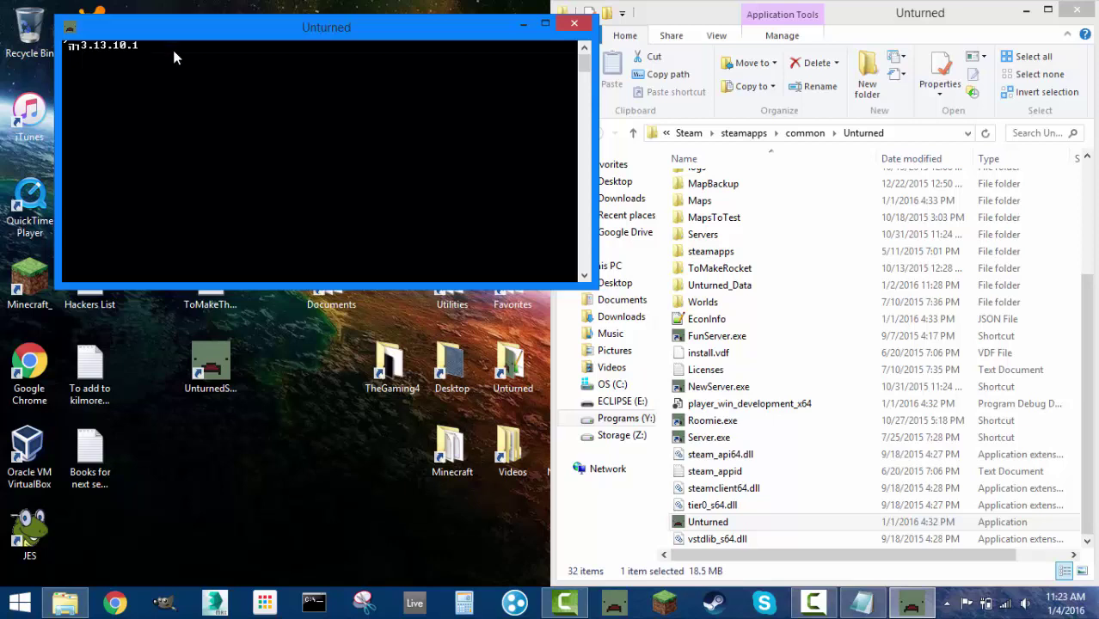
left_click(572, 23)
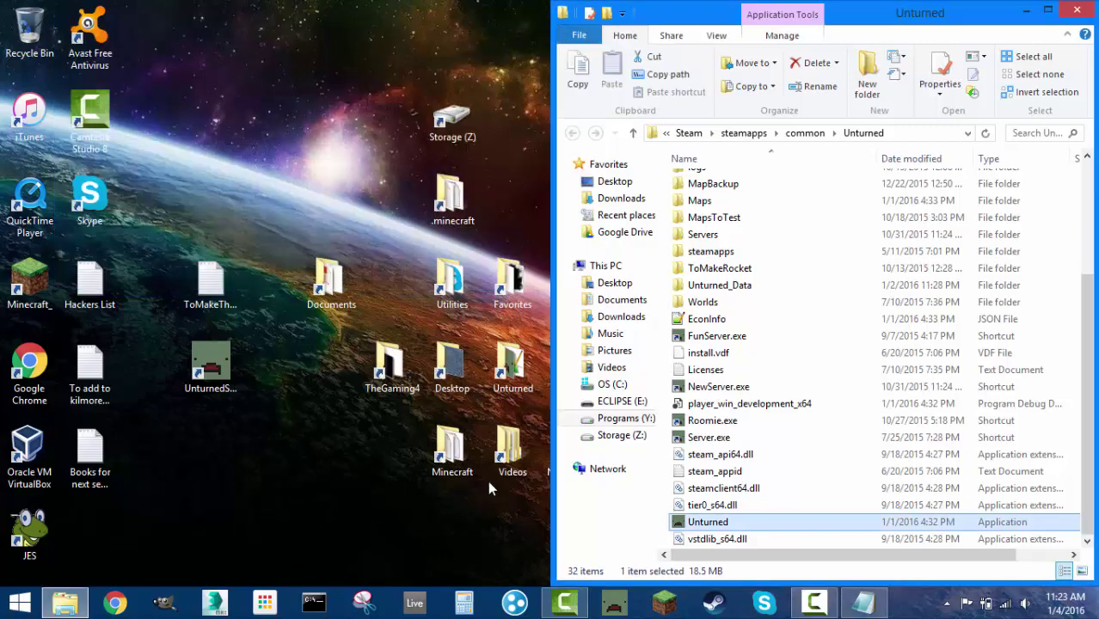
Browse to Servers\UnturnedServer in the Unturned folder, look into its Workshop folder and open its Server folder.
left_click(605, 536)
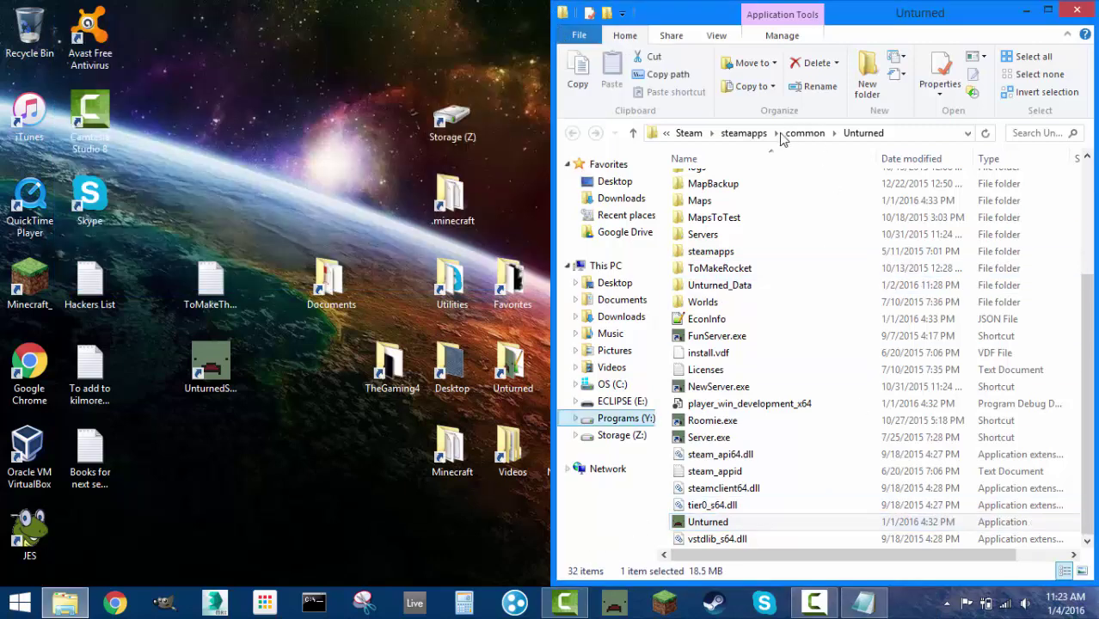
double_click(695, 237)
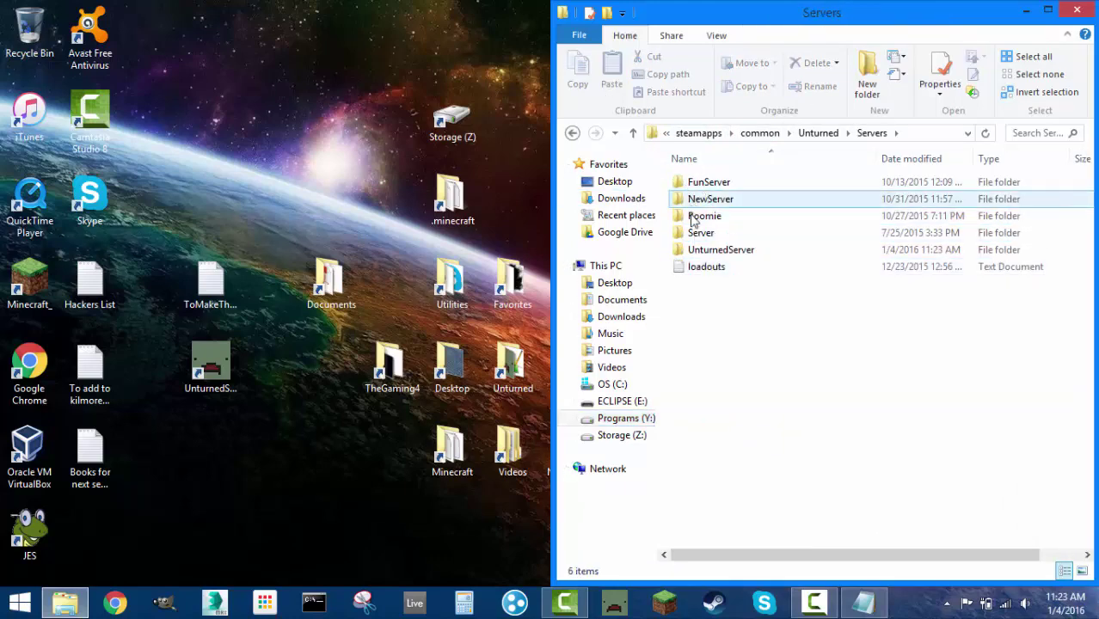
left_click(691, 253)
double_click(691, 254)
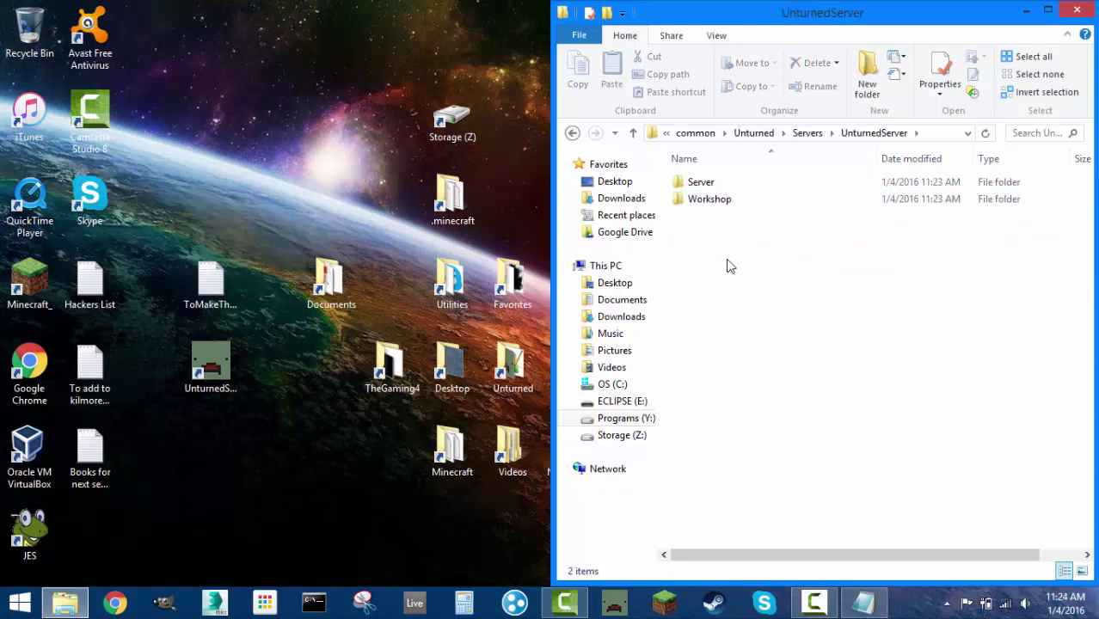
double_click(708, 202)
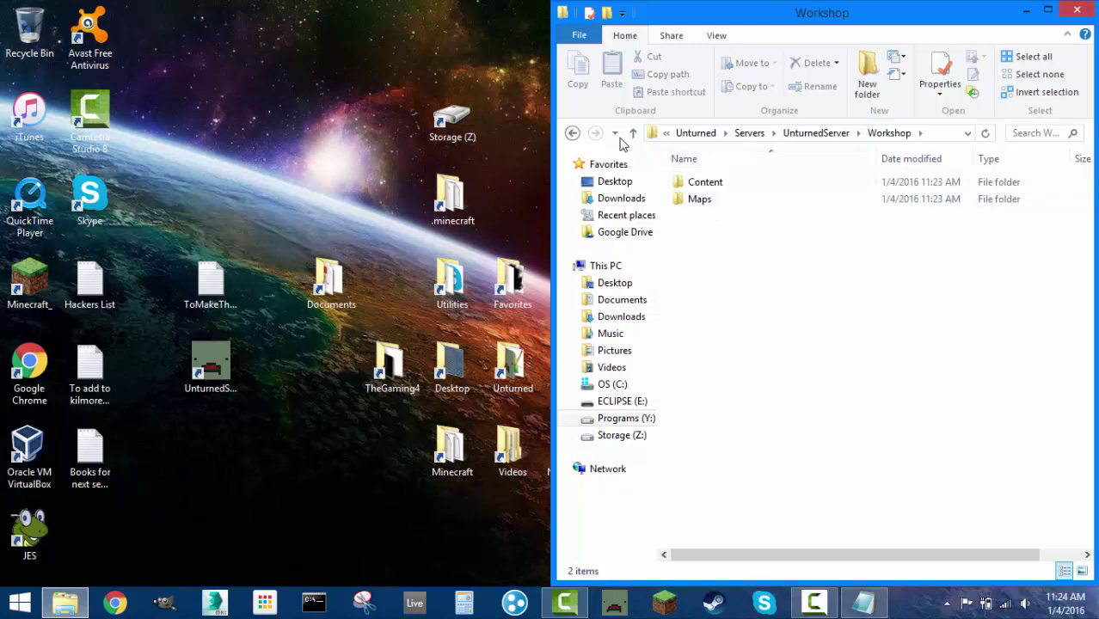
left_click(632, 132)
double_click(699, 183)
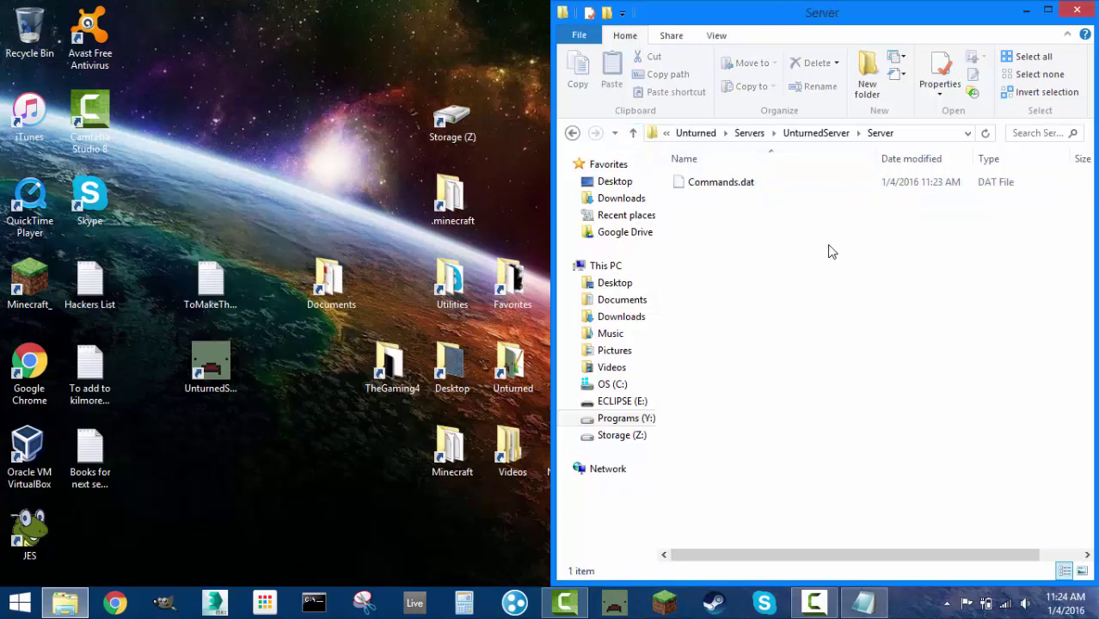
left_click(633, 132)
double_click(694, 187)
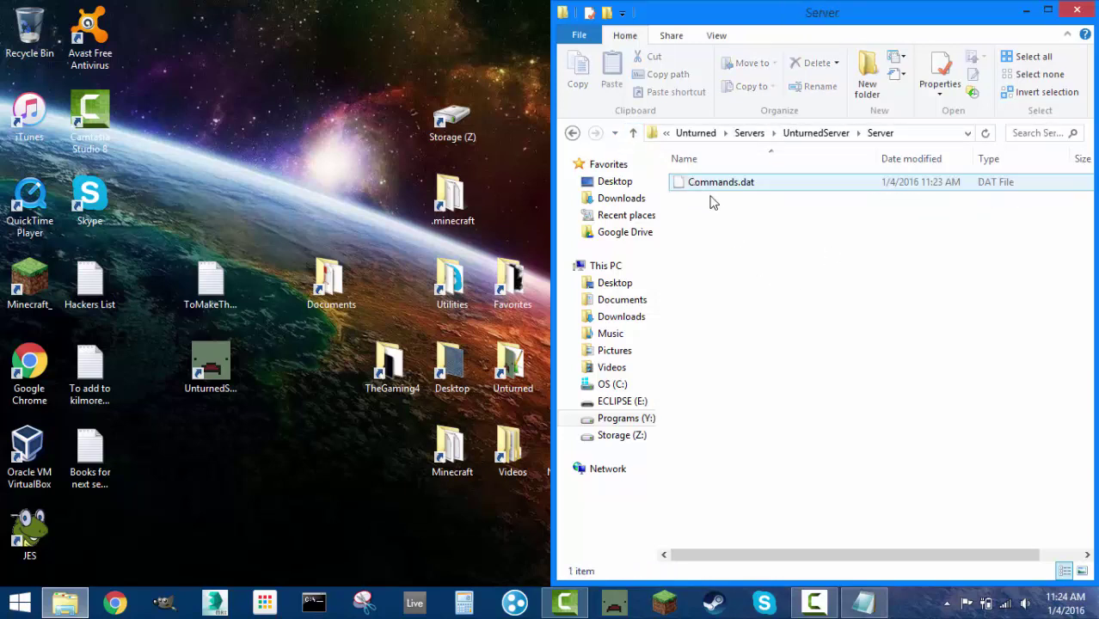
Open Commands.dat in Notepad++ and dock the editor window beside the folder window.
right_click(726, 189)
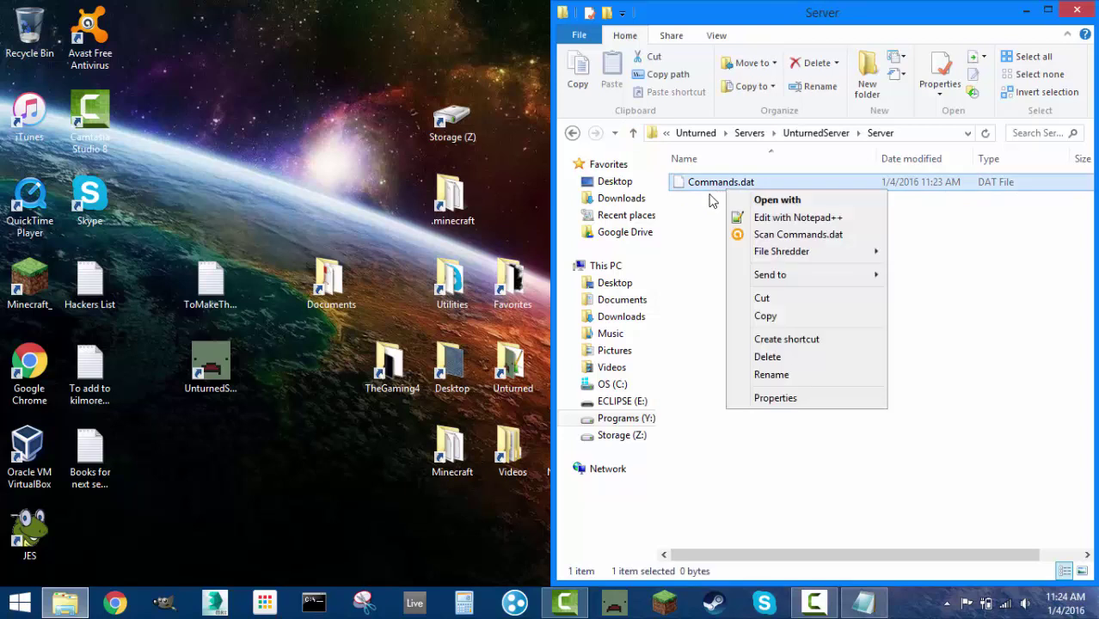
left_click(806, 220)
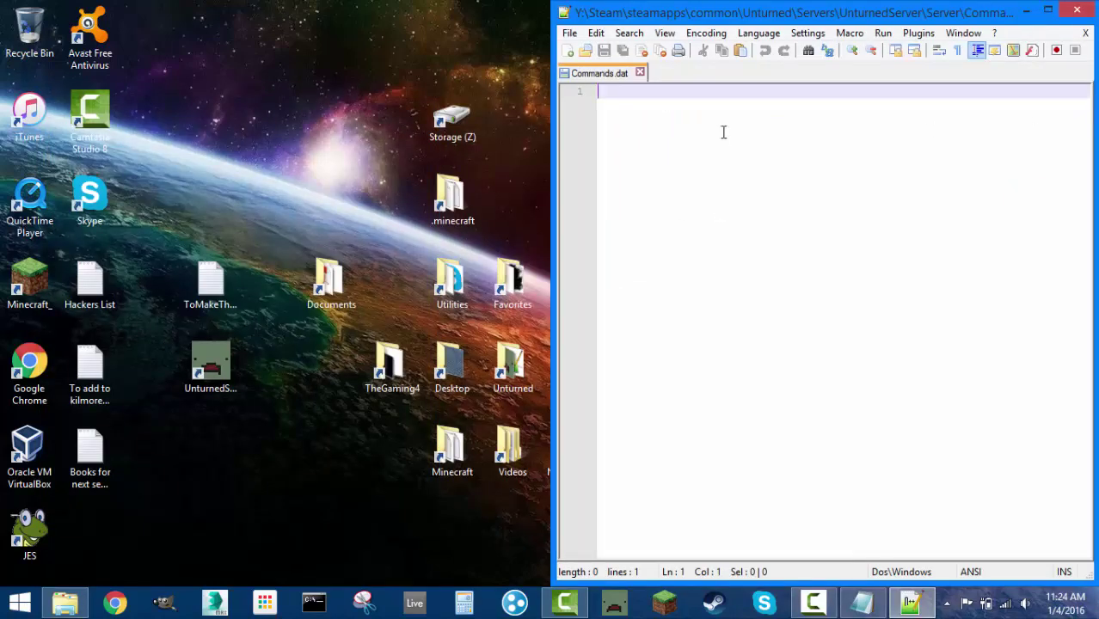
left_click_drag(741, 21, 2, 26)
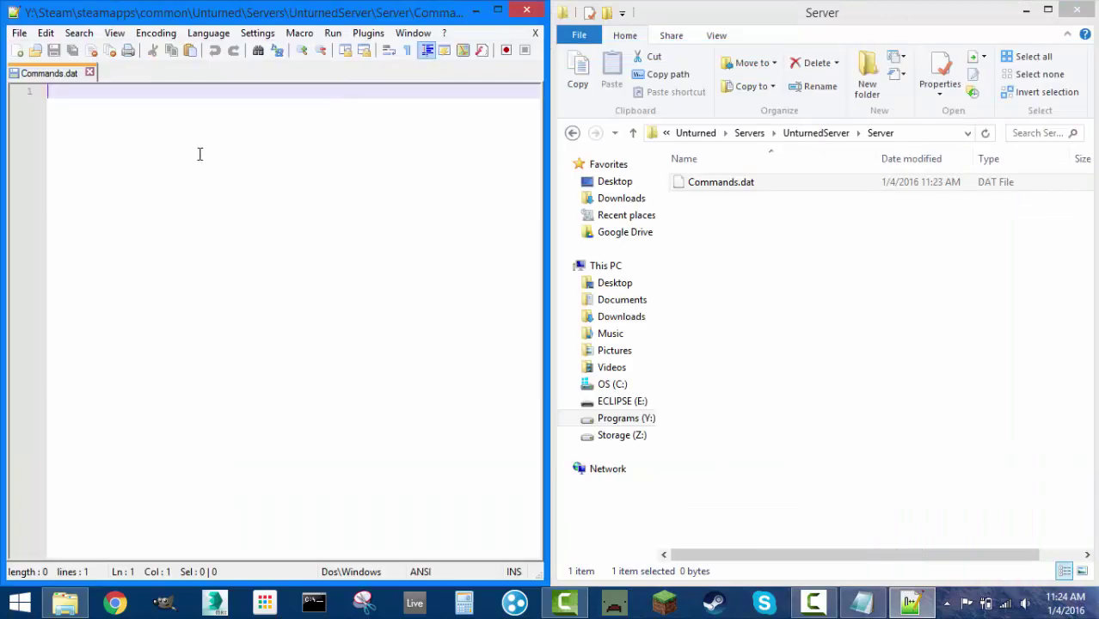
Return the folder window from the Server folder to the main Unturned folder.
left_click(841, 262)
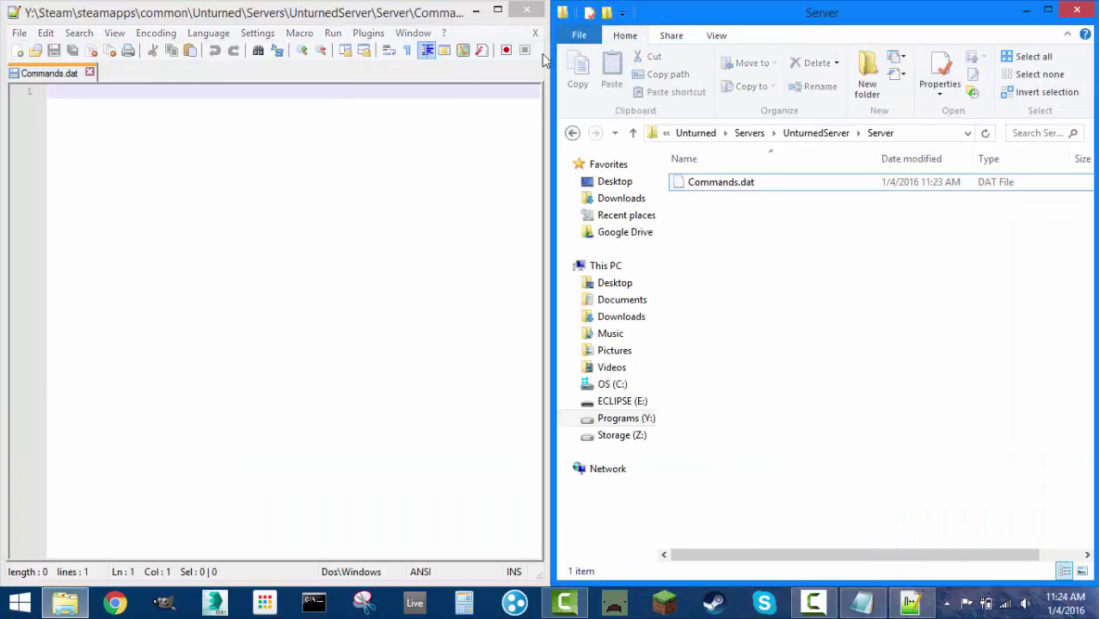
left_click(633, 134)
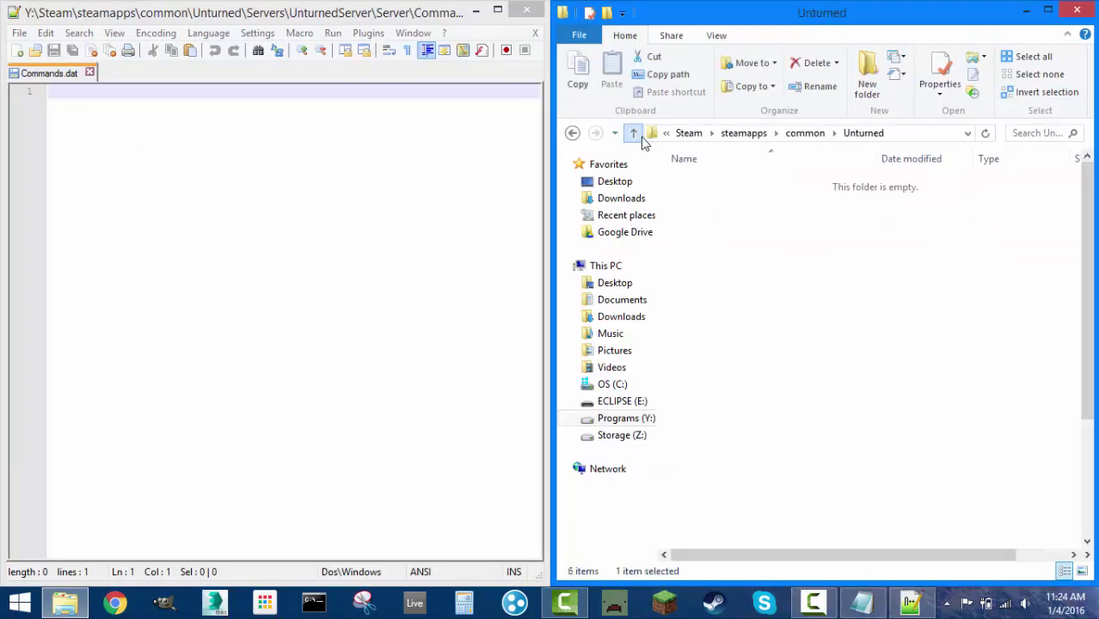
left_click(633, 134)
left_click(633, 133)
Start the server again from the UnturnedServer shortcut and place its console beside the Commands.dat editor.
left_click(475, 11)
left_click(223, 378)
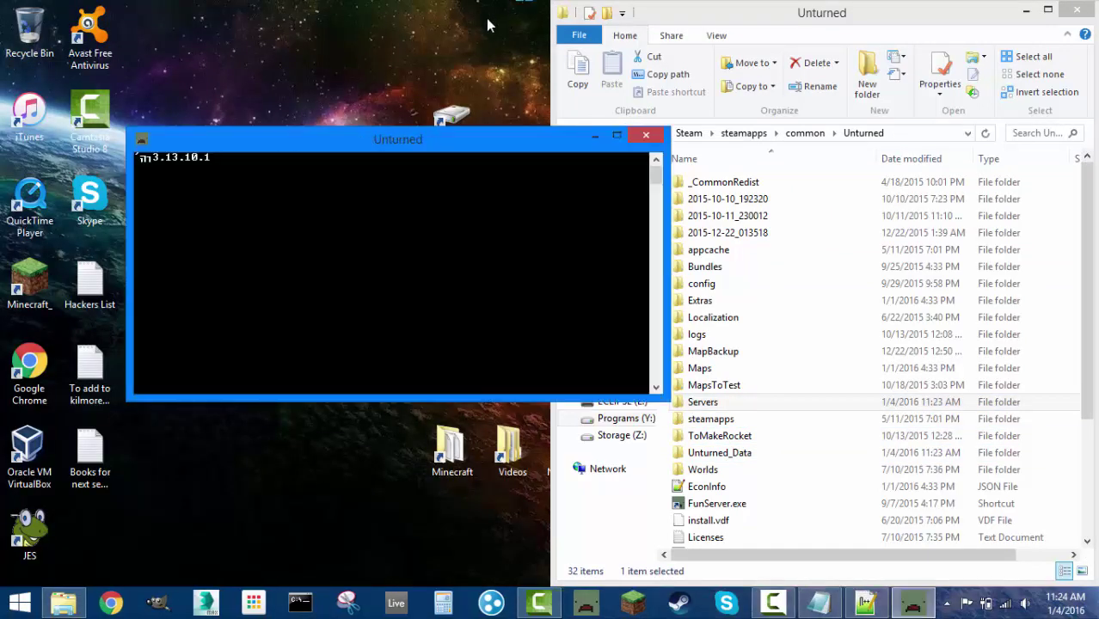
left_click_drag(459, 138, 1097, 189)
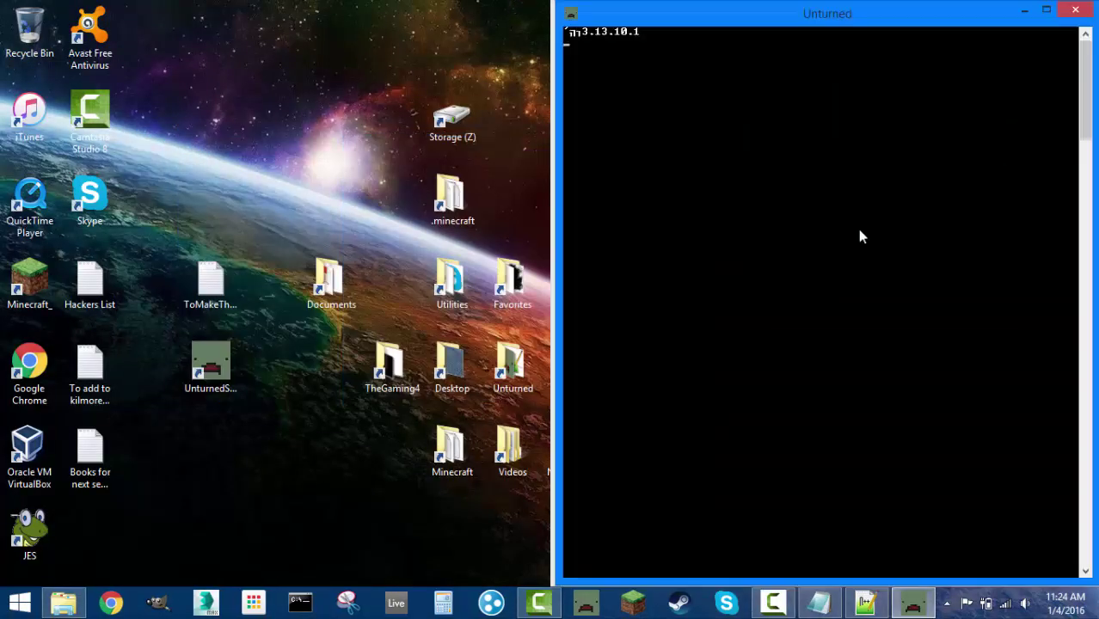
left_click(864, 602)
Run the help command in the server console to list the available server commands.
left_click(761, 271)
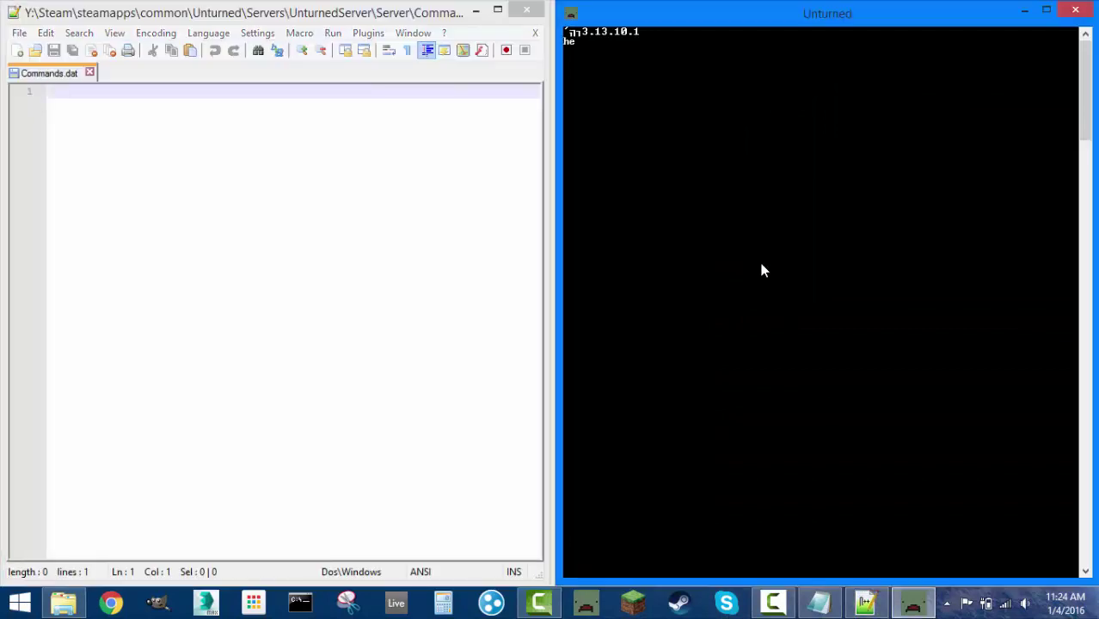
type("help")
key("Return")
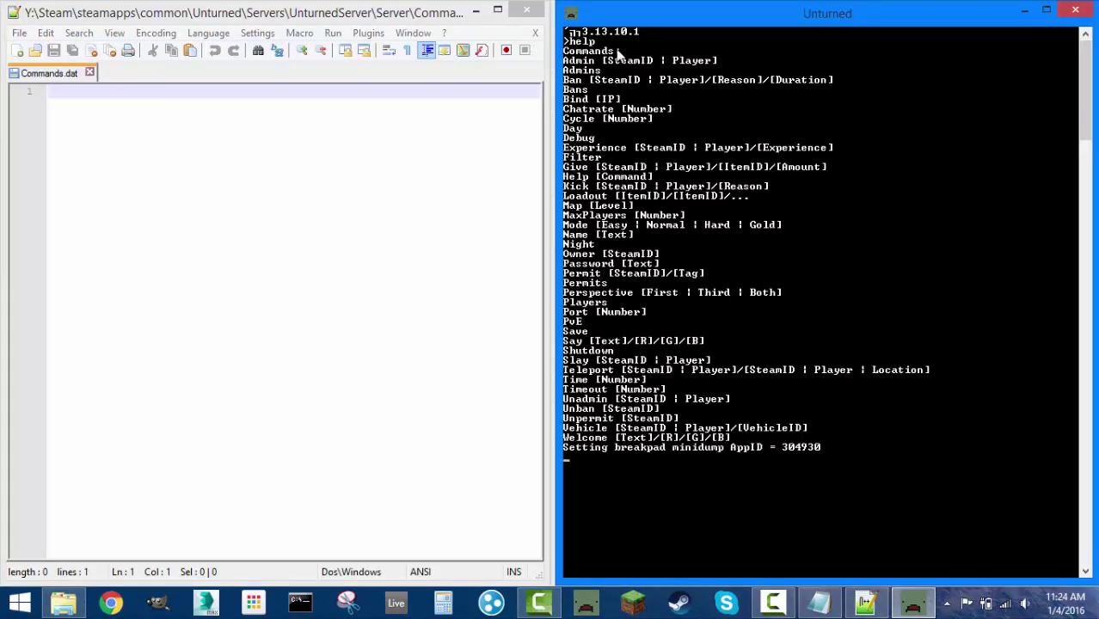
Add the line "Name UnturnedServer" to Commands.dat and save the file.
left_click(434, 362)
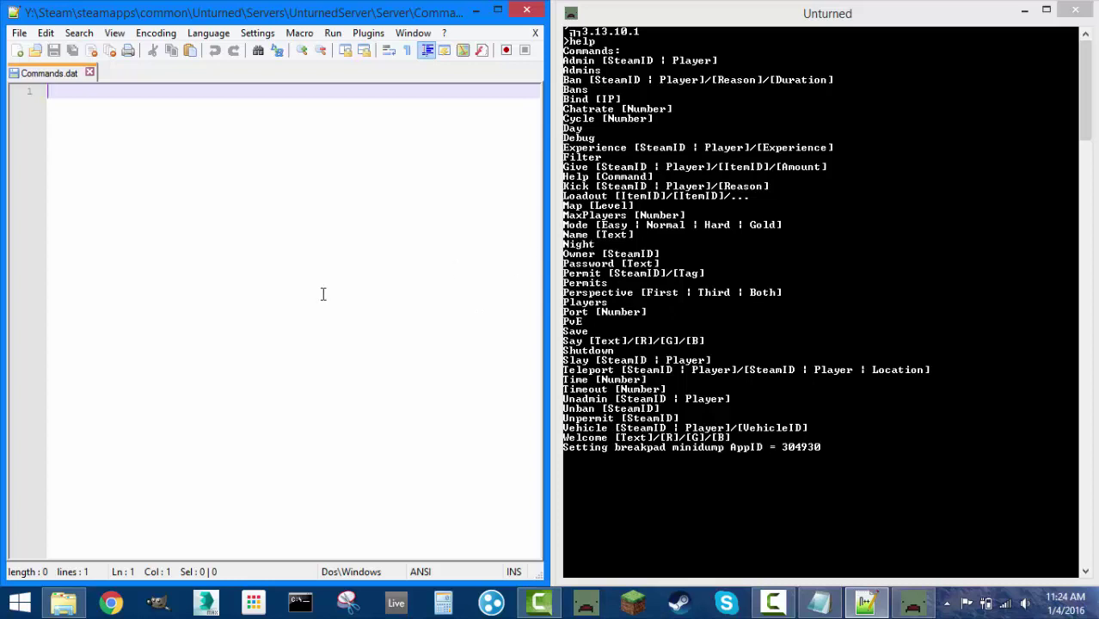
type("Name")
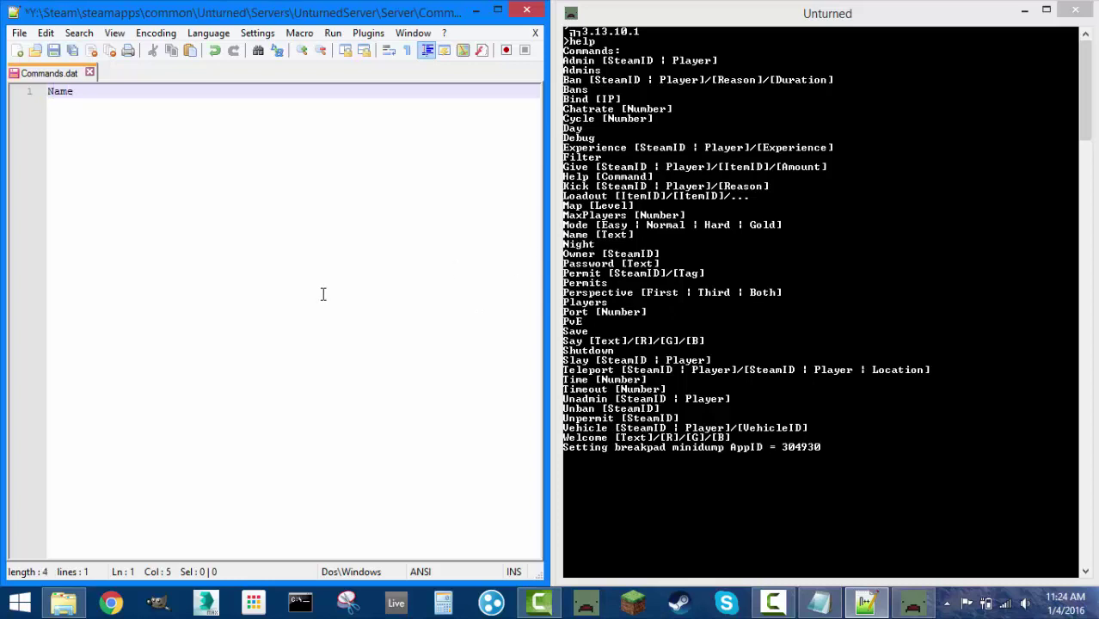
type(" UnturnedSwerver")
key("BackSpace")
key("BackSpace")
key("BackSpace")
key("BackSpace")
key("BackSpace")
type("erver")
key("Return")
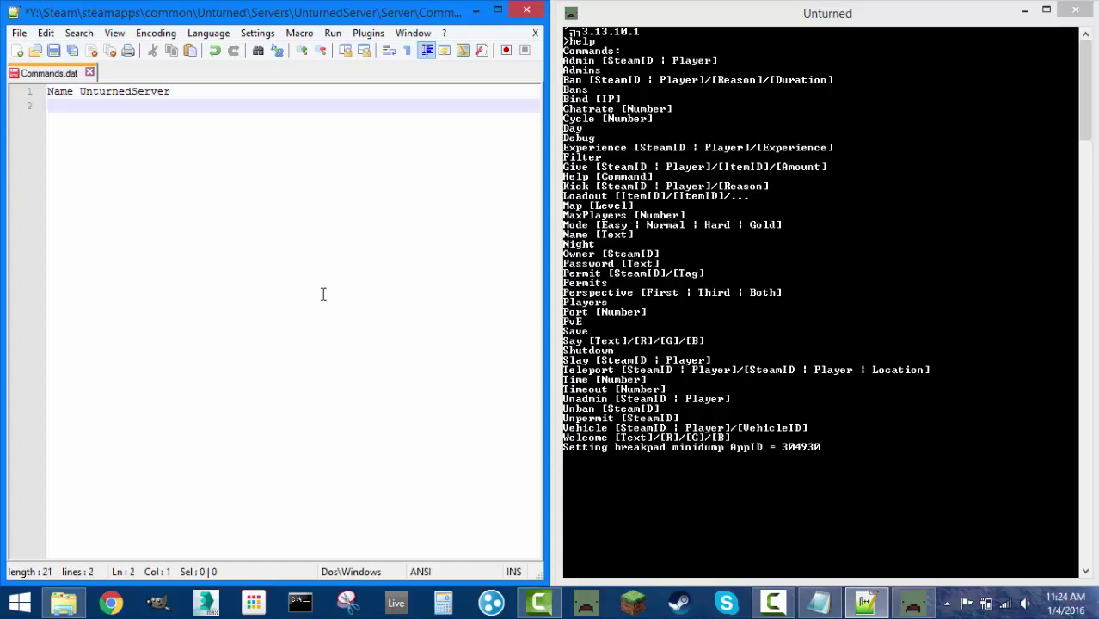
key("ctrl+s")
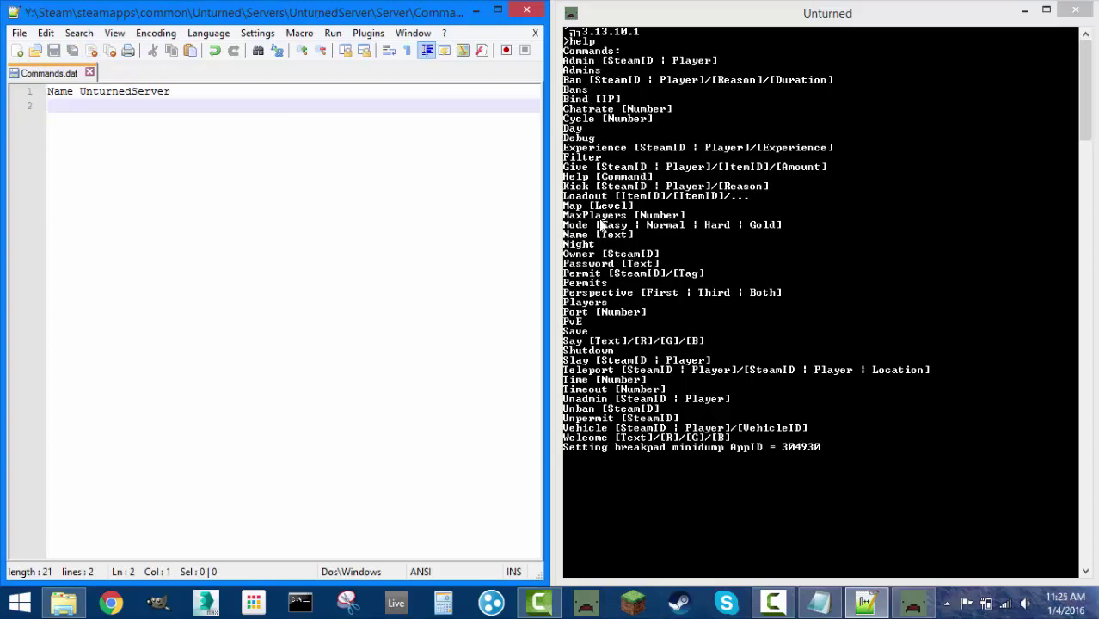
Add a Password line with the server password on the second line of Commands.dat and save it.
left_click(326, 176)
type("Password")
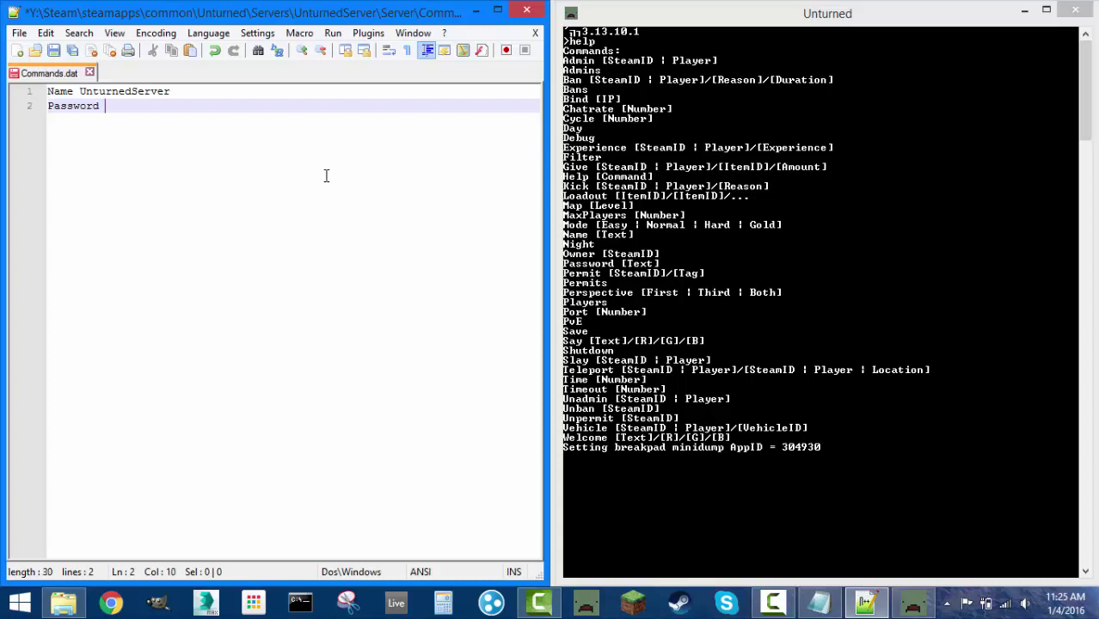
type(" password")
key("Return")
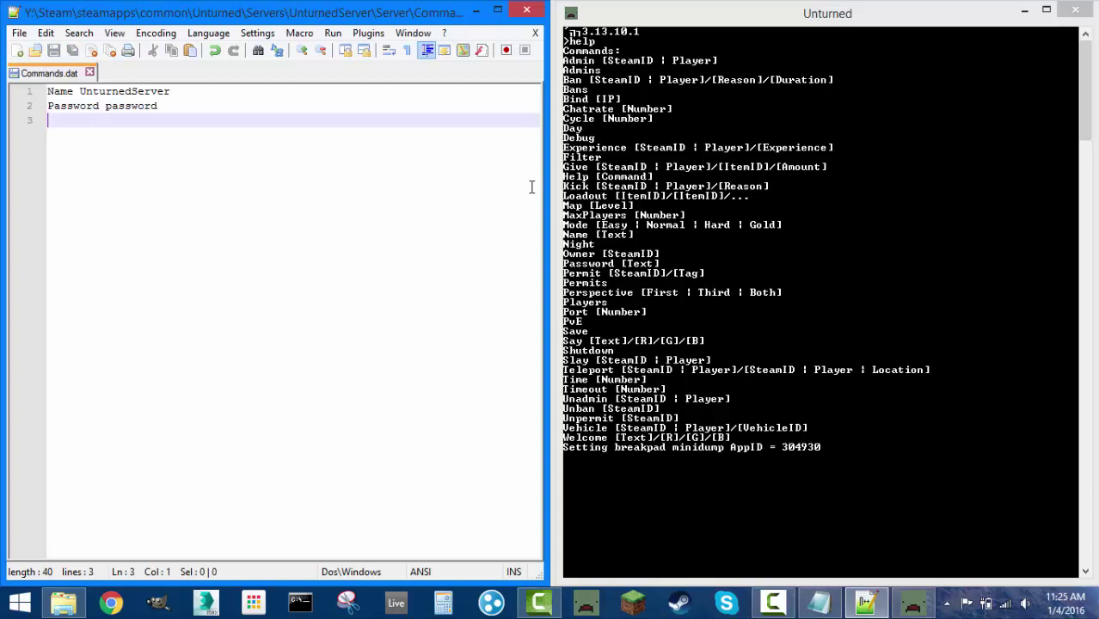
Add the line "Map PEI" below the password line in Commands.dat and save the file.
type("Map ")
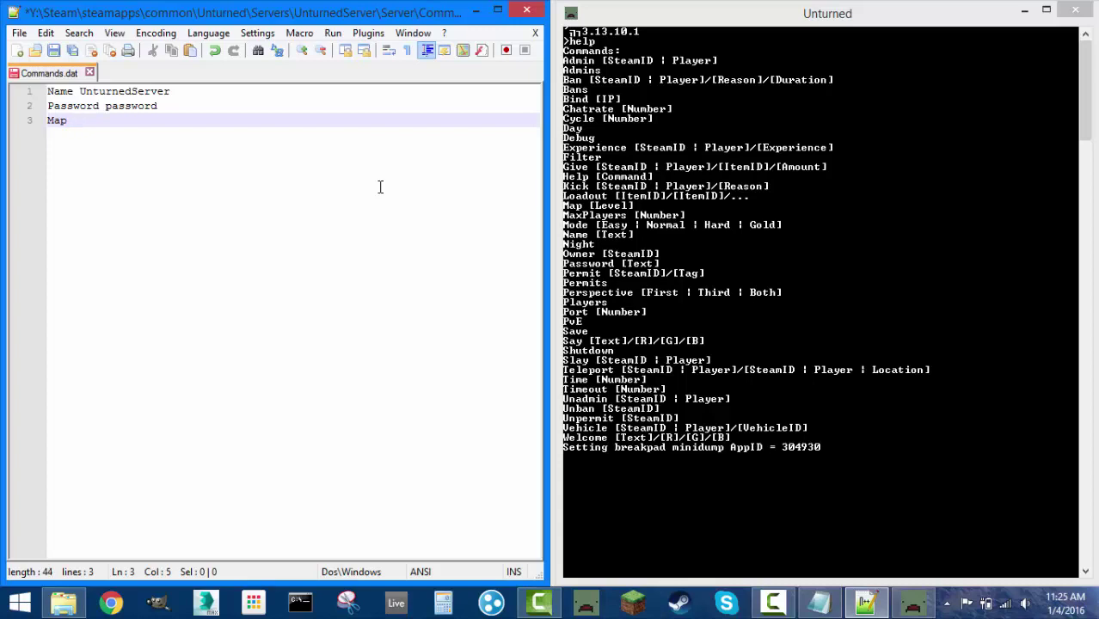
type("PEI")
key("ctrl+s")
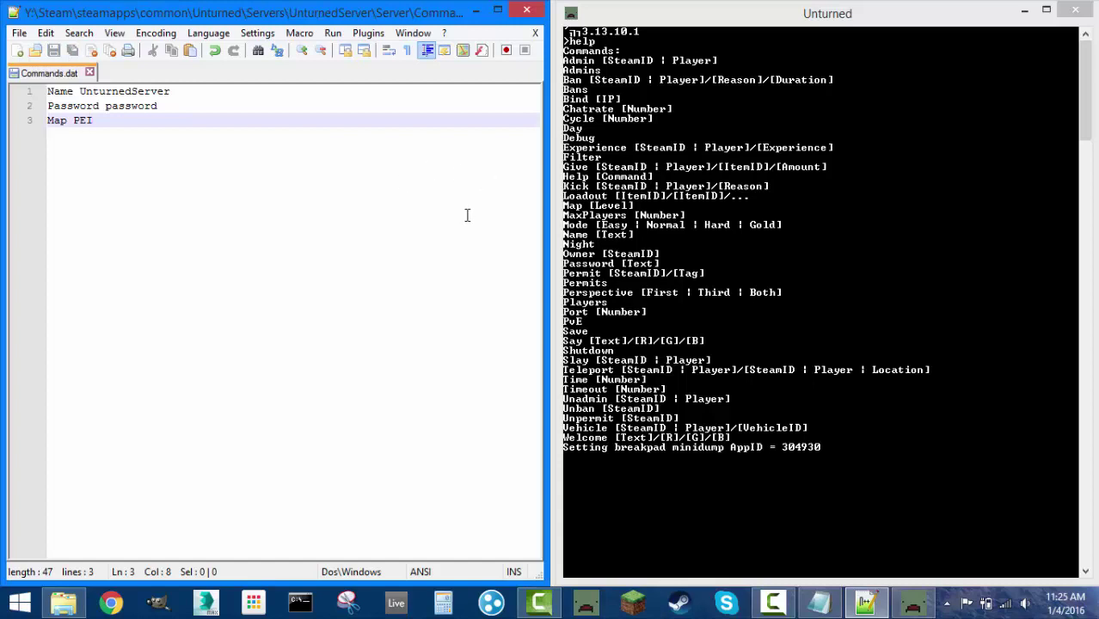
Add the lines "Mode Easy" and "PVP" below the map line in Commands.dat.
key("Return")
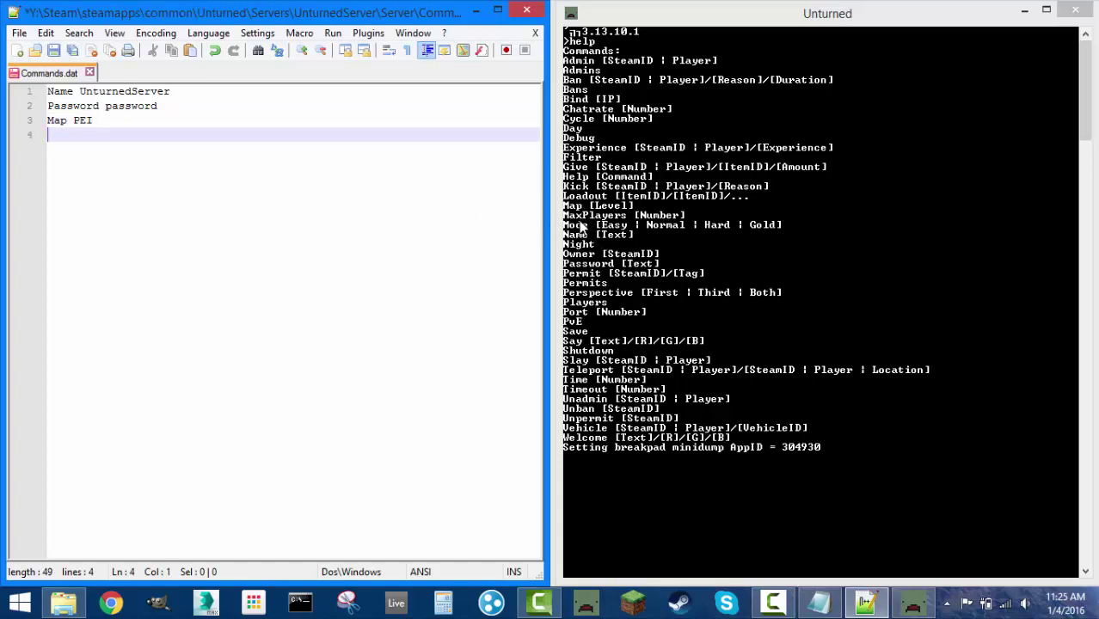
type("Mode Easy")
key("Return")
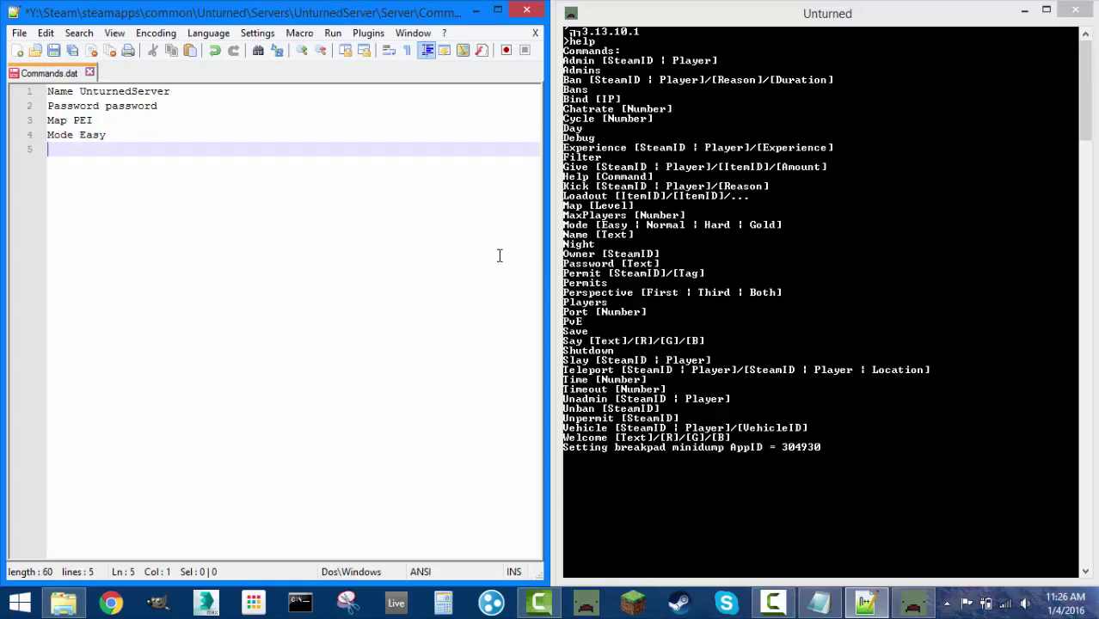
type("PVP")
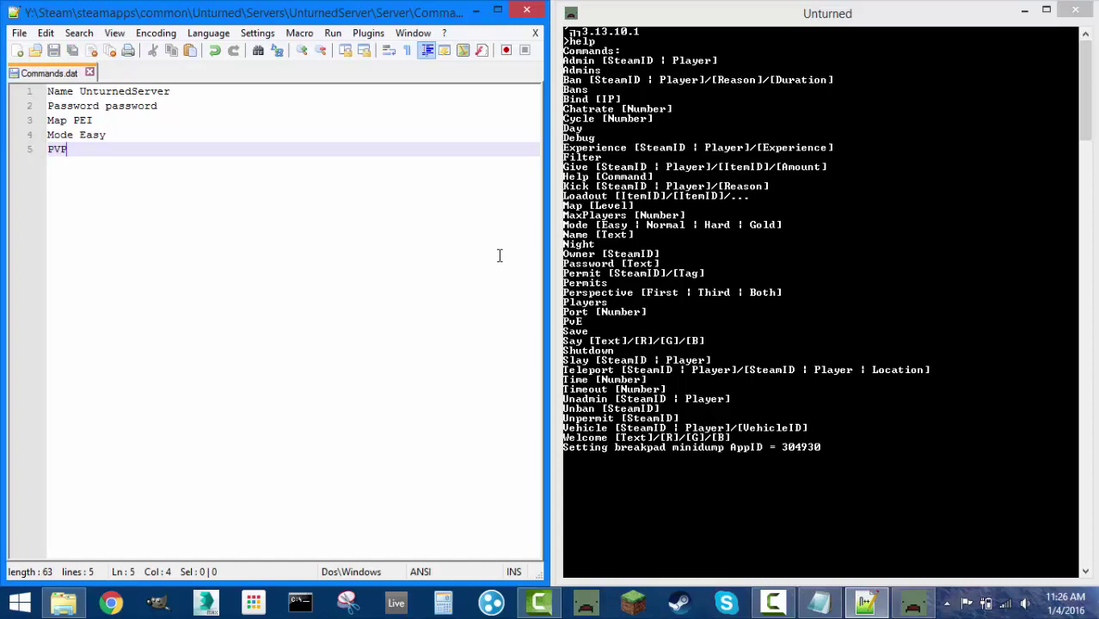
Add the line "Port 25443" at the end of Commands.dat and save the file.
key("Return")
type("Port")
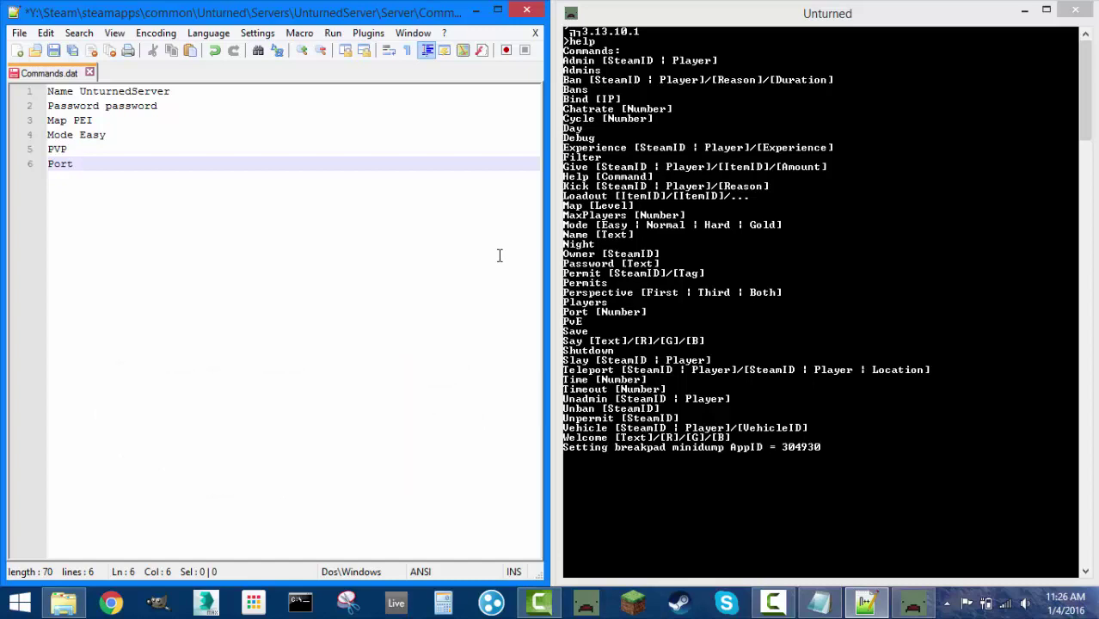
type("25443")
key("ctrl+s")
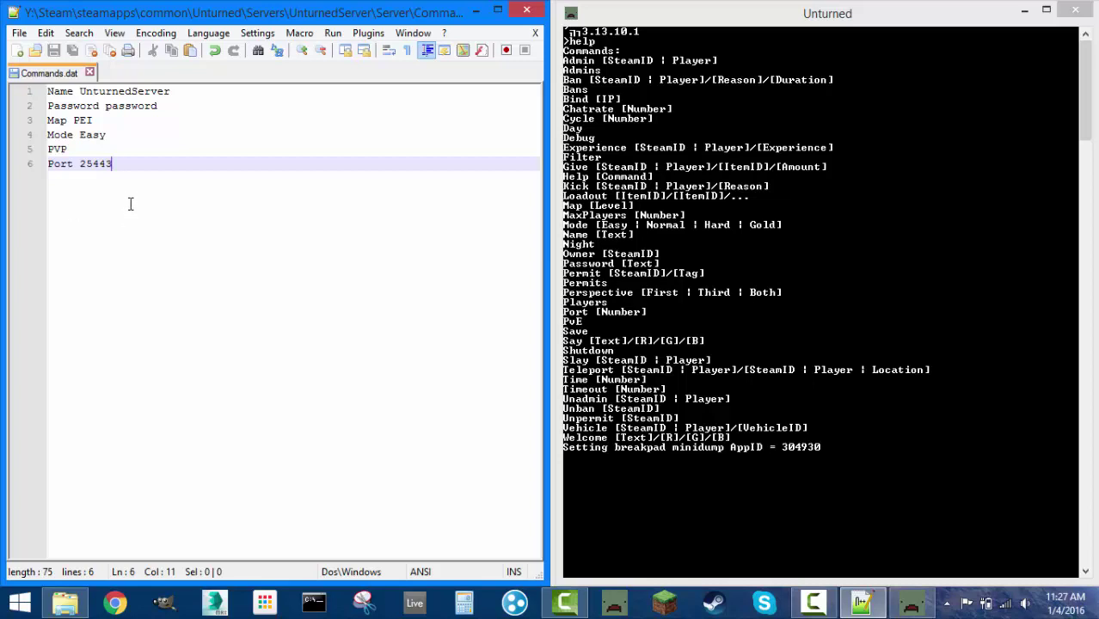
Close the running server console and browse from the Server folder up to the main Unturned folder.
left_click(788, 423)
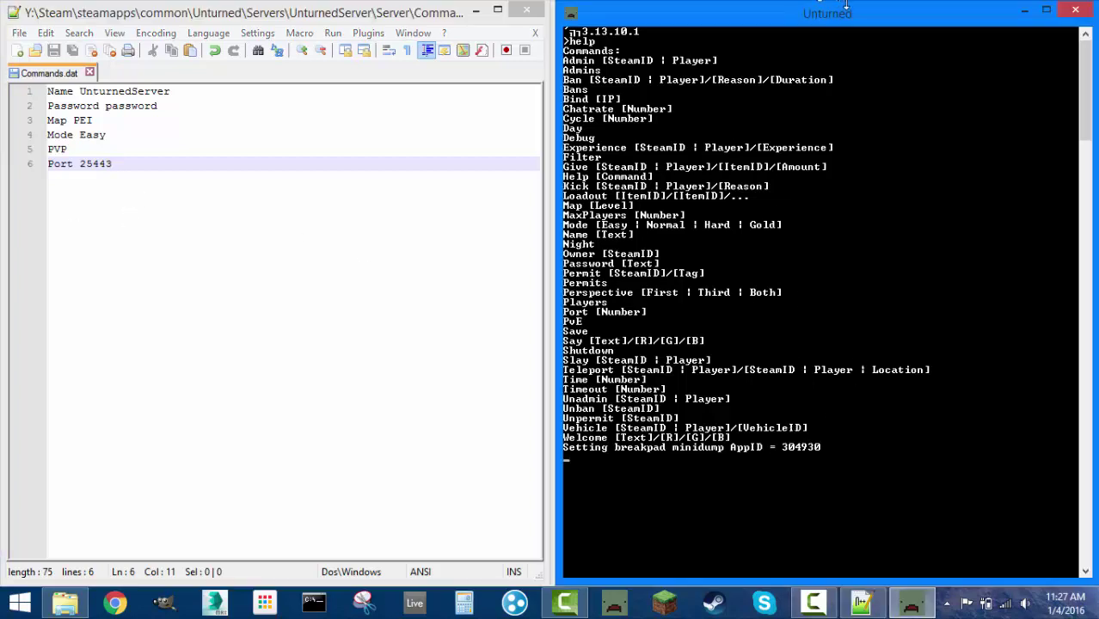
left_click(1073, 14)
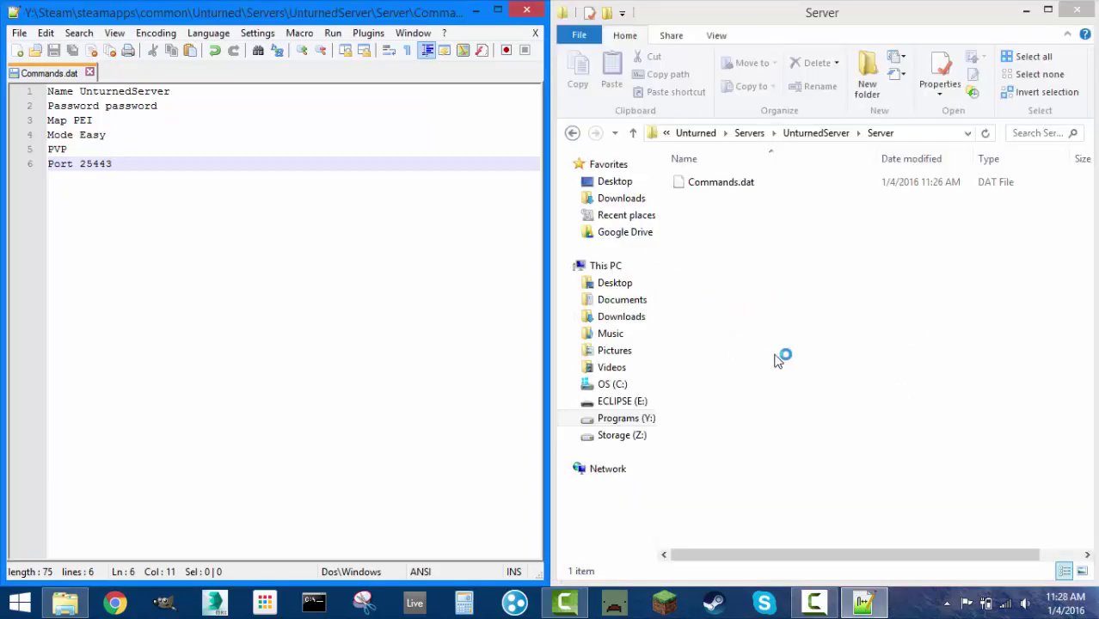
left_click(634, 134)
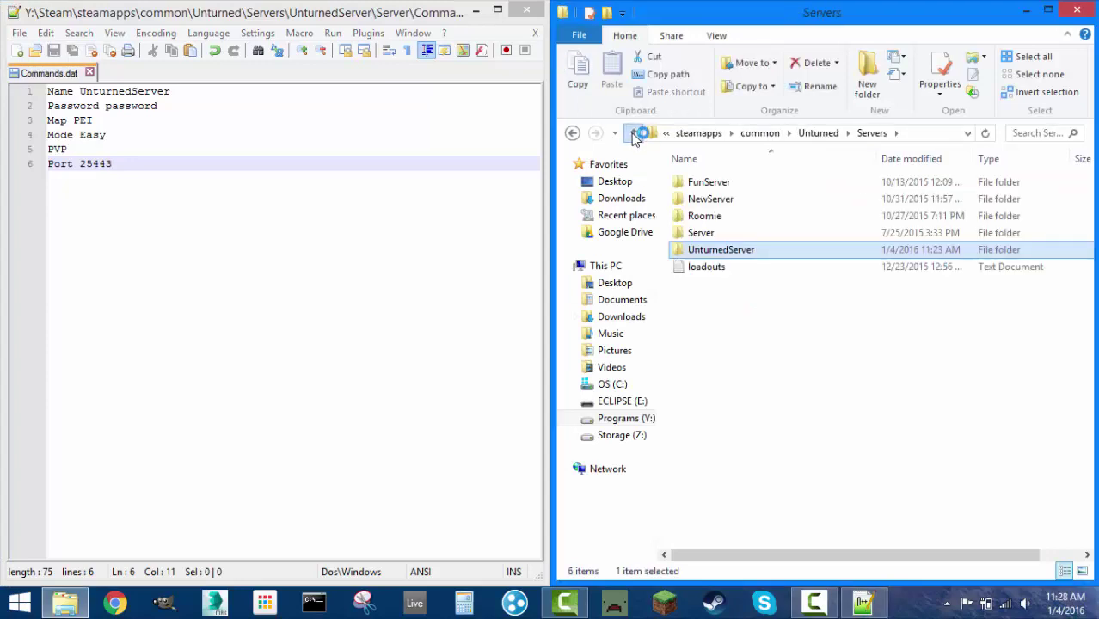
left_click(634, 134)
scroll(779, 409, "down", 3)
scroll(778, 409, "down", 1)
Minimize the Commands.dat editor, launch the server from the UnturnedServer desktop shortcut and dock its console beside the folder window.
left_click(169, 15)
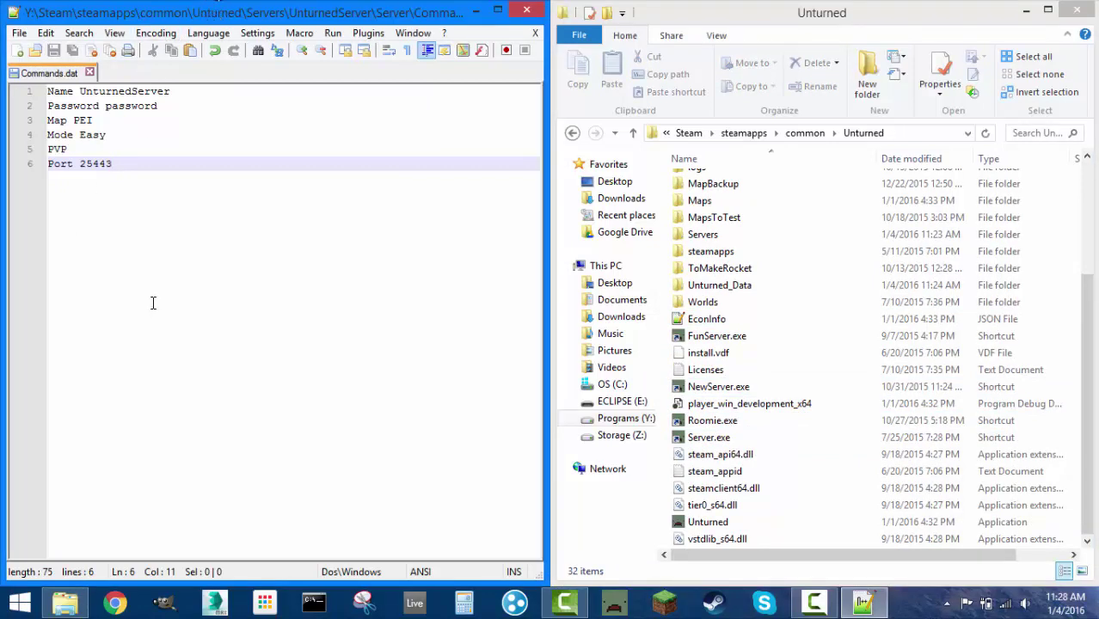
left_click(470, 10)
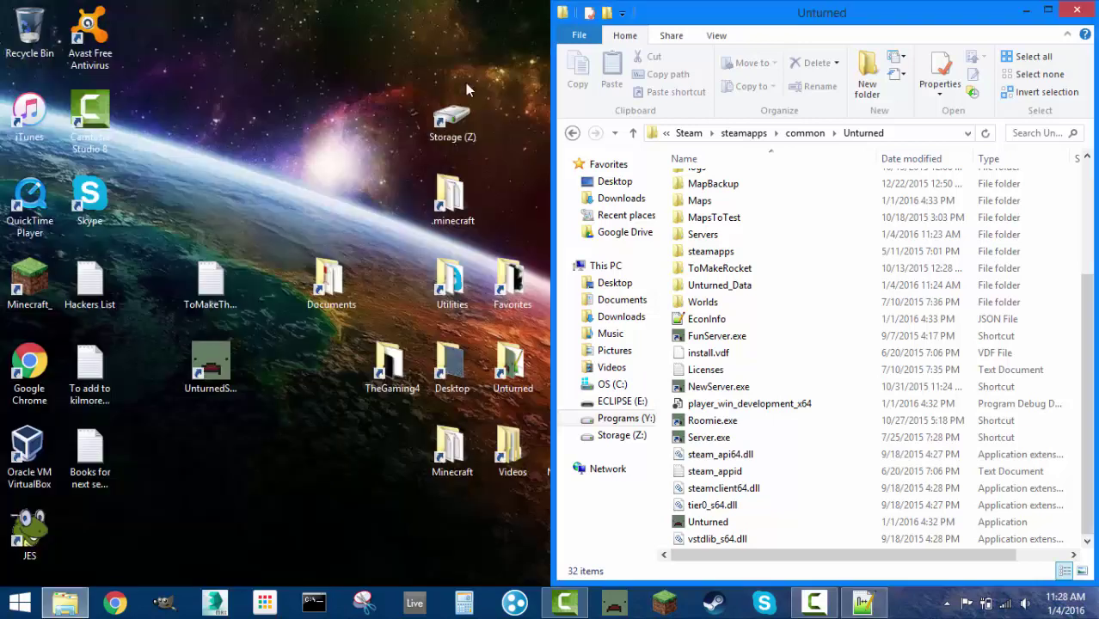
double_click(222, 383)
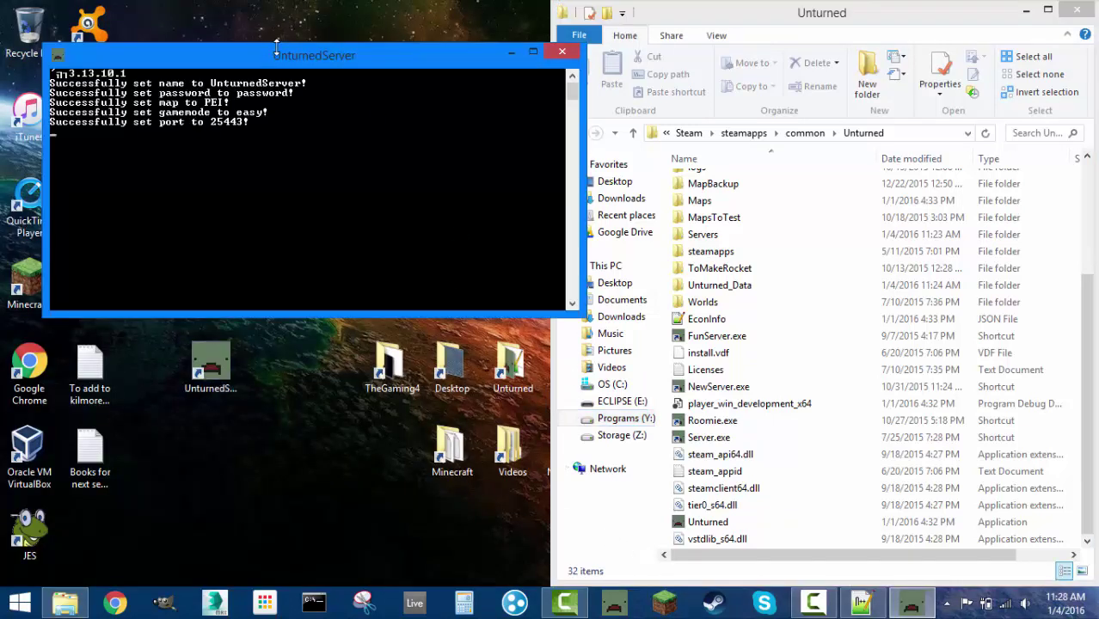
left_click_drag(286, 61, 255, 24)
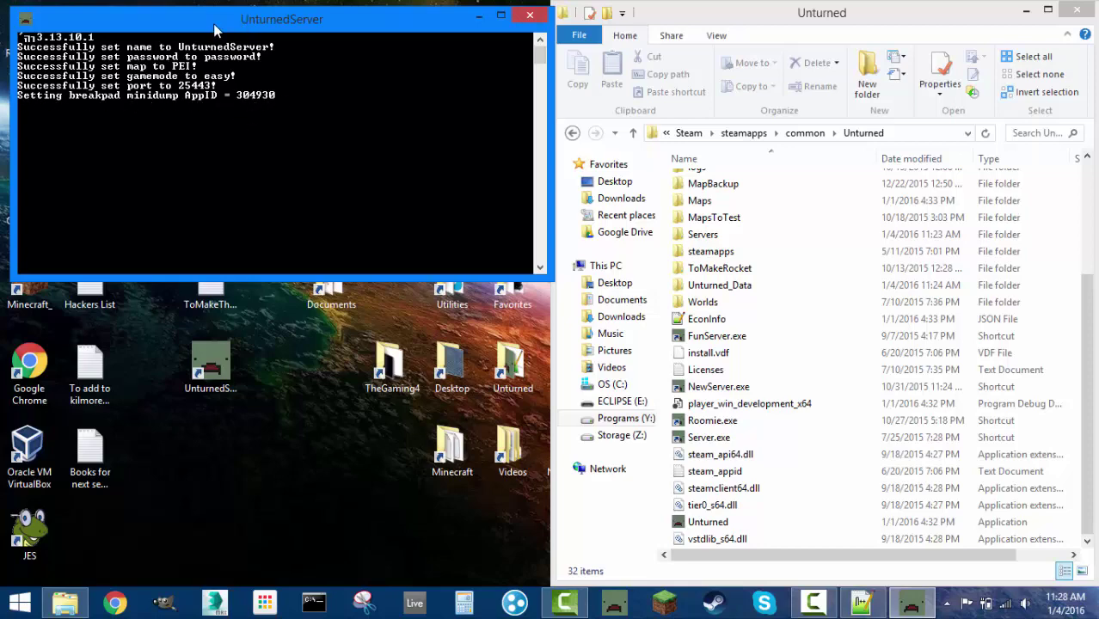
left_click_drag(175, 30, 1, 34)
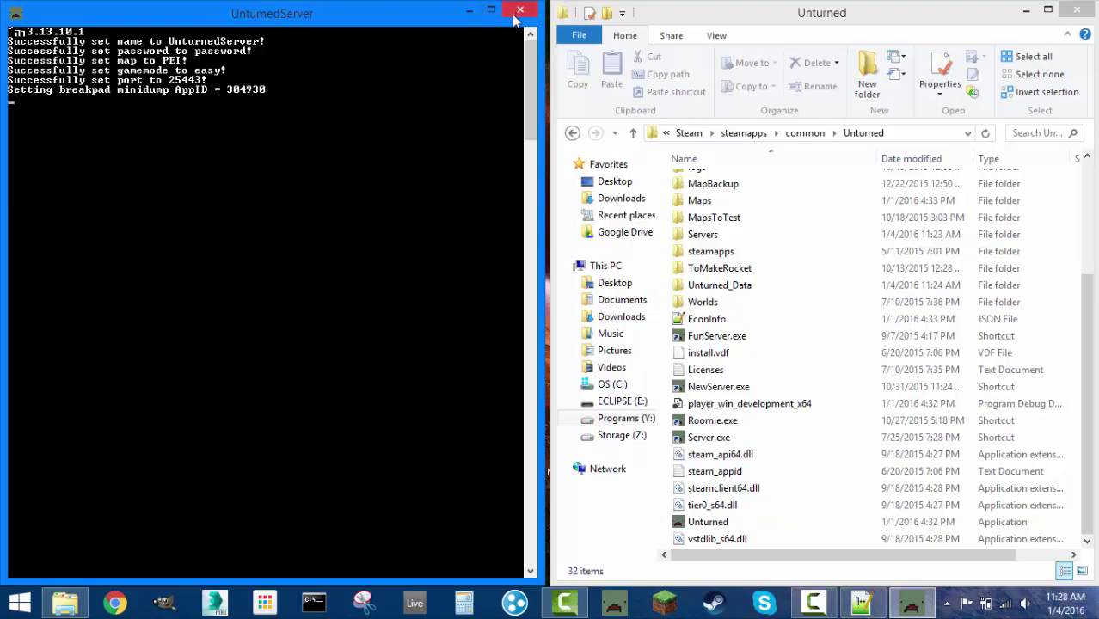
Launch Hamachi and clear the desktop by minimizing the server console and Unturned folder and moving the Self-Diagnosis window aside.
left_click(514, 604)
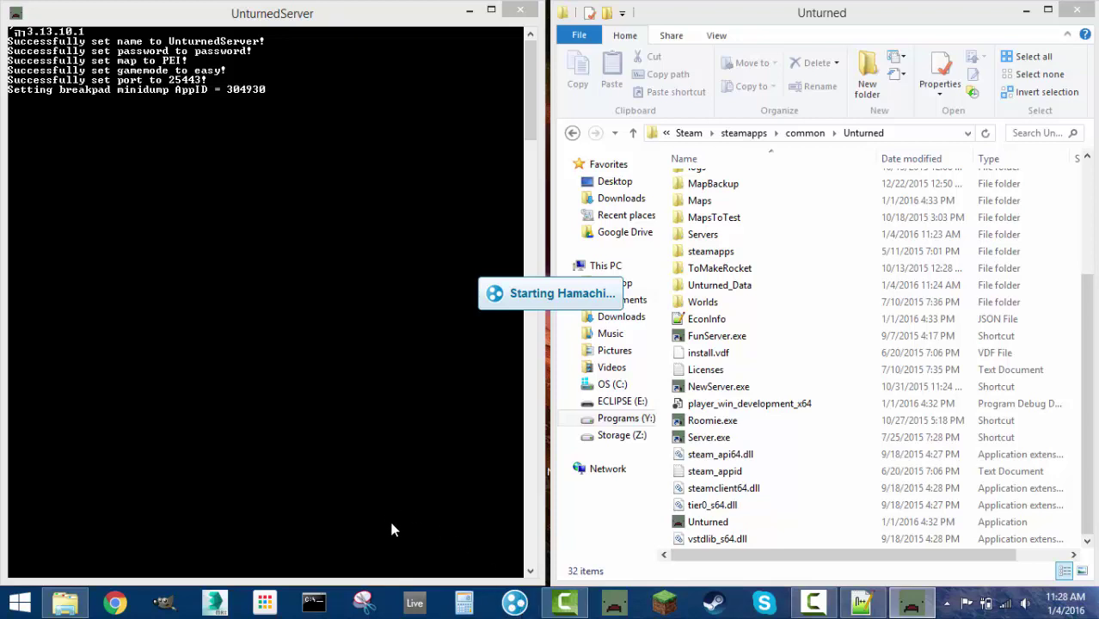
left_click(468, 10)
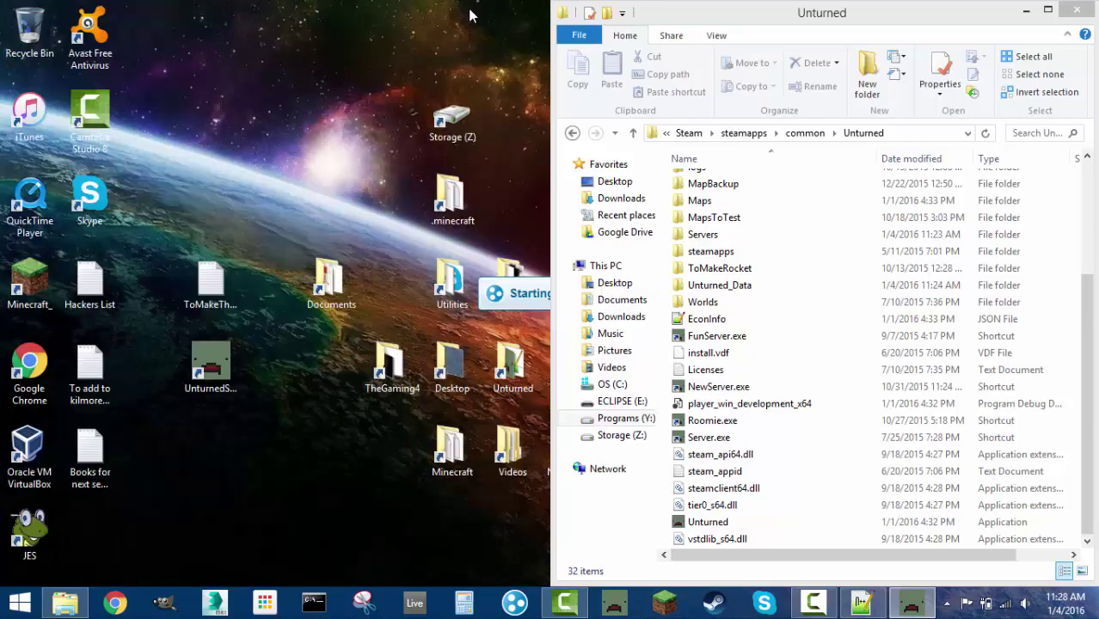
left_click(1026, 11)
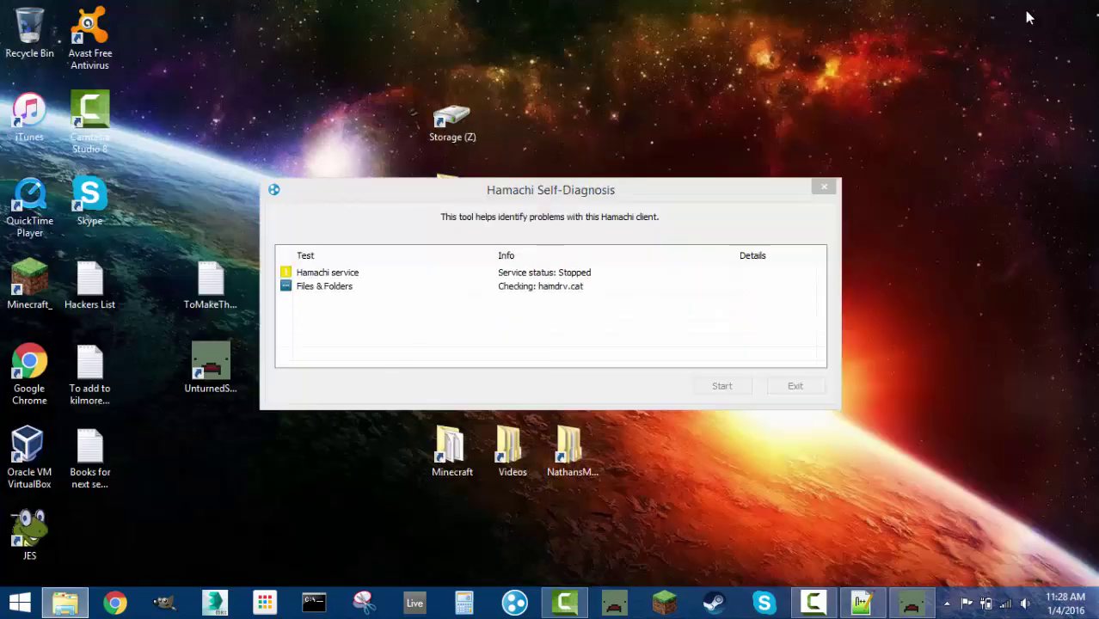
left_click_drag(579, 204, 741, 476)
left_click(967, 490)
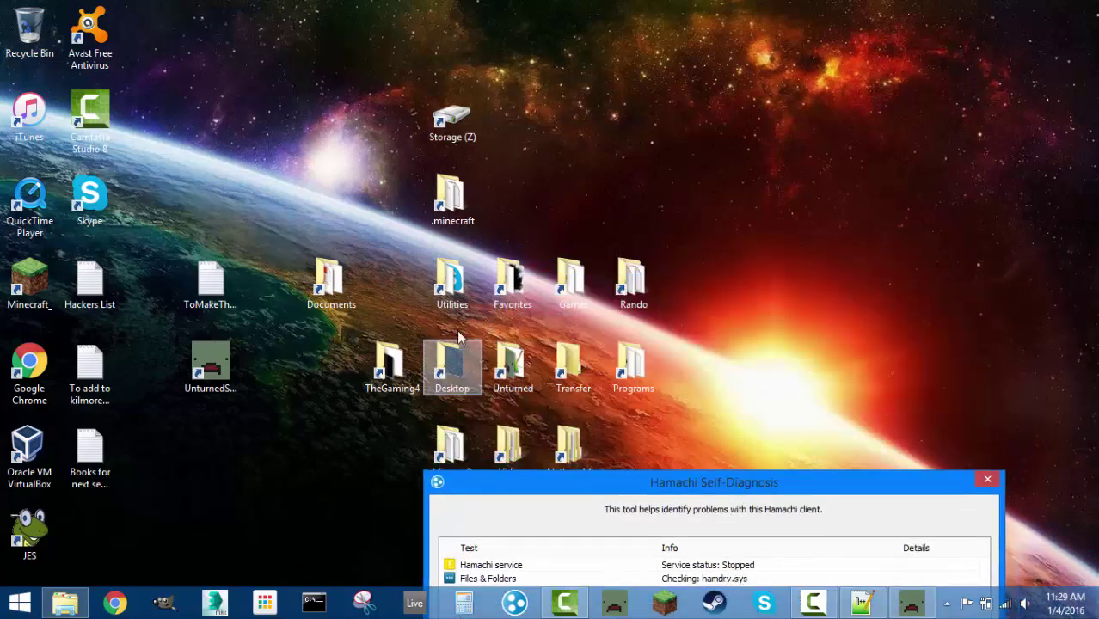
Launch µTorrent from the Utilities folder on the desktop and close the folder window.
double_click(451, 279)
left_click(511, 181)
left_click(923, 12)
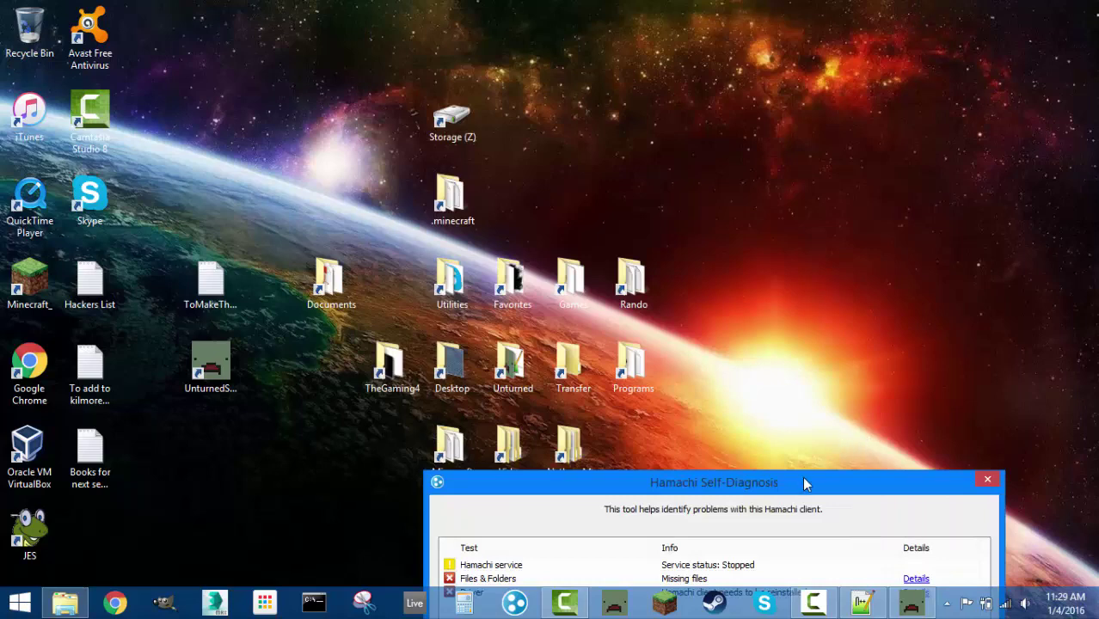
Bring the Hamachi Self-Diagnosis window fully into view, request its summary and close it.
left_click_drag(820, 480, 894, 78)
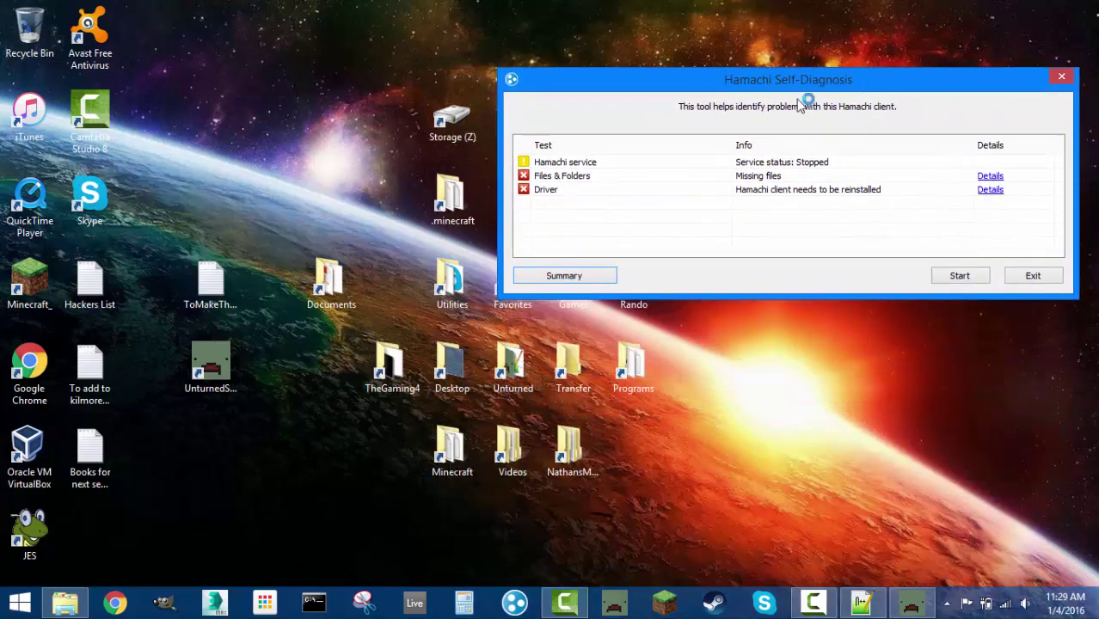
left_click(569, 277)
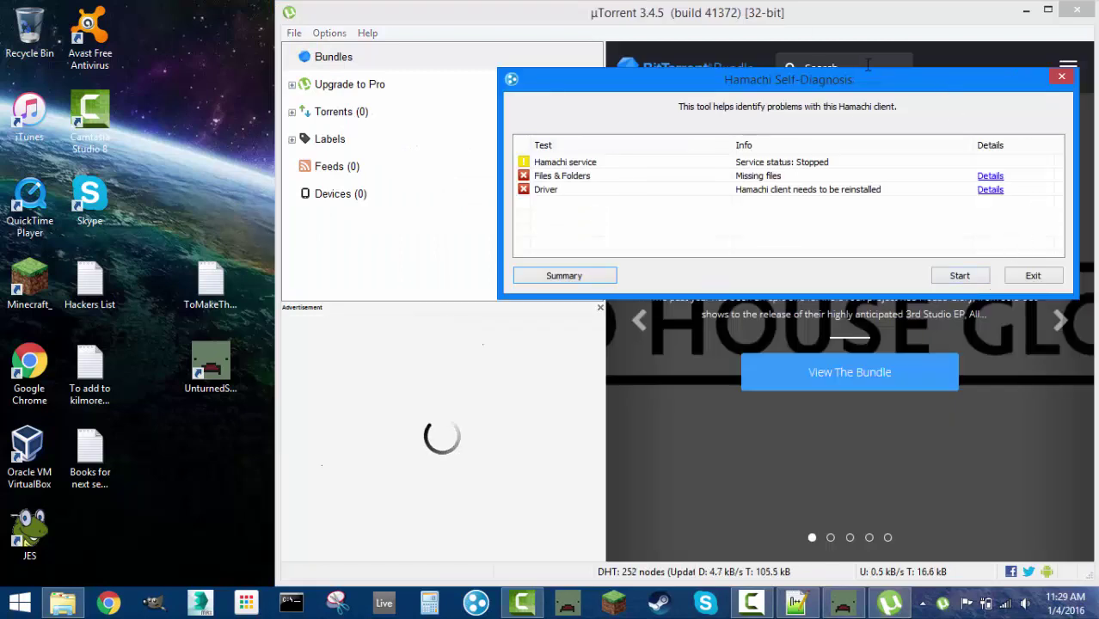
left_click(1061, 78)
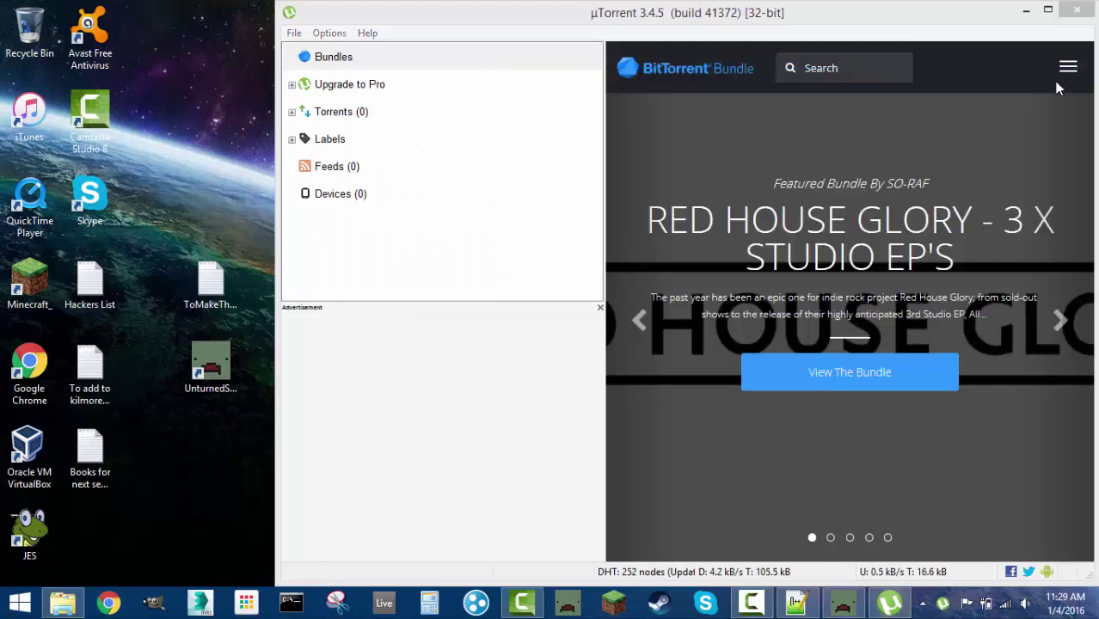
Minimize the µTorrent window, restoring it briefly before minimizing it again.
left_click(1026, 11)
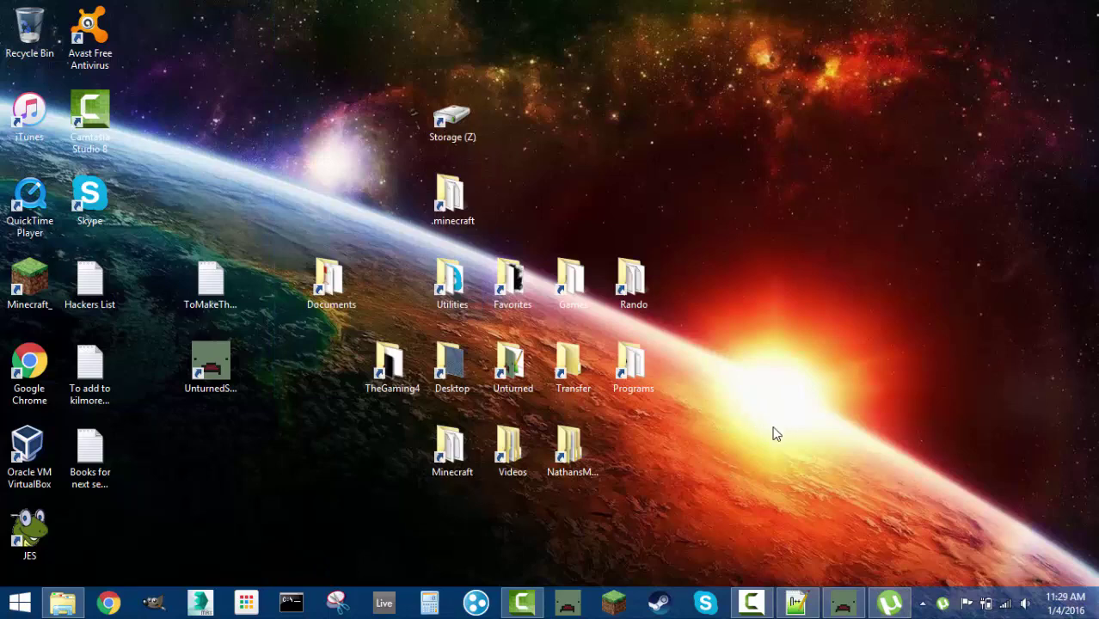
left_click(889, 603)
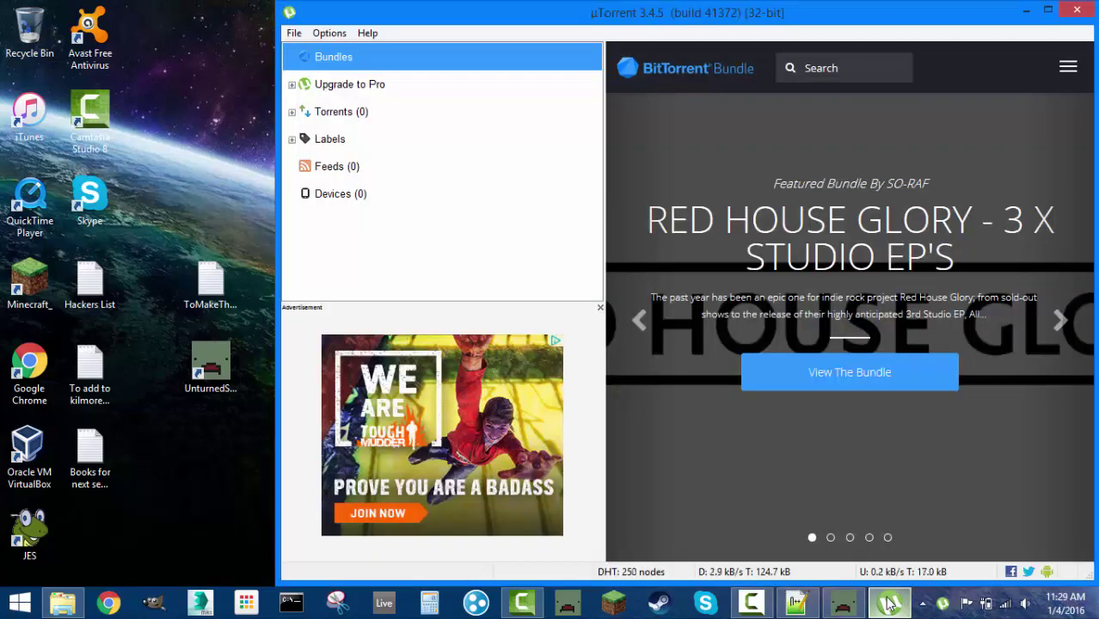
left_click(890, 603)
Start Hamachi again, exit the Self-Diagnosis window and power on the Hamachi client.
left_click(473, 601)
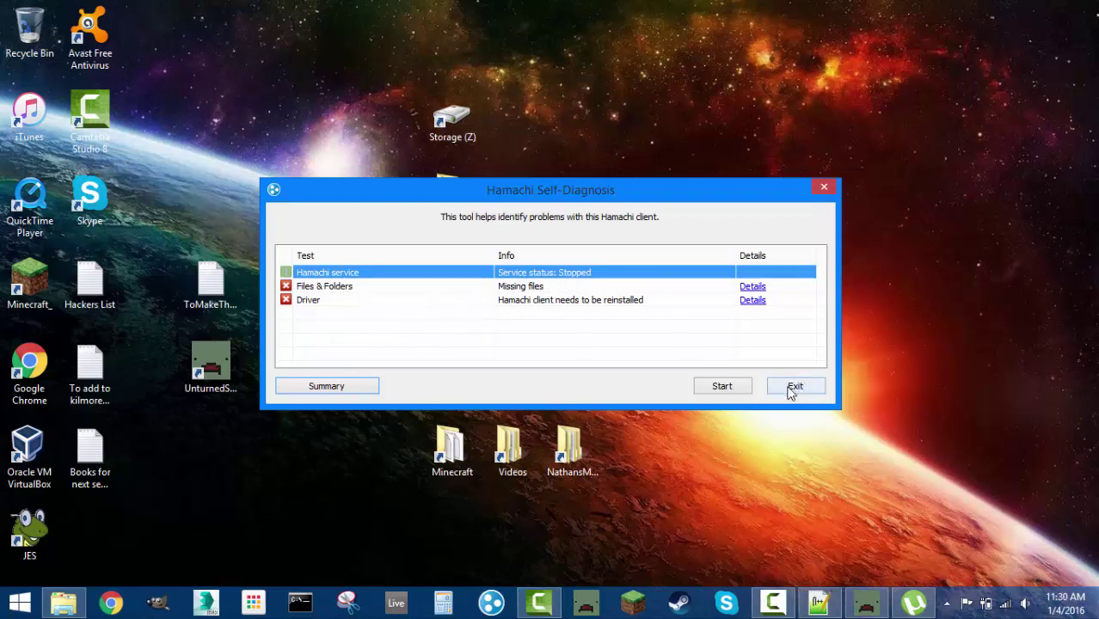
left_click(793, 388)
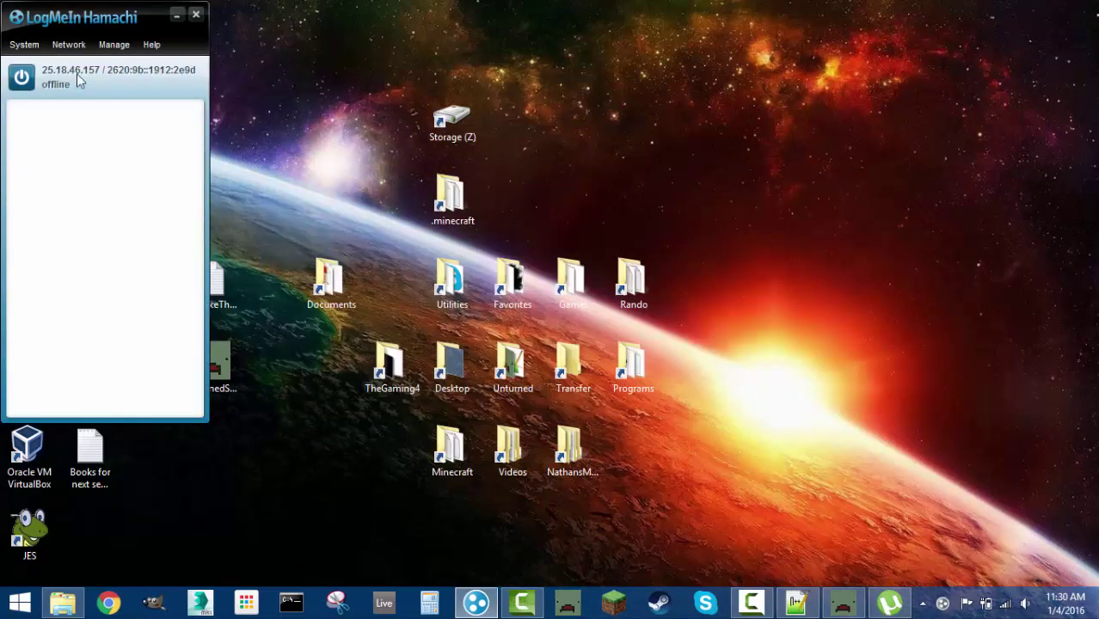
left_click(19, 87)
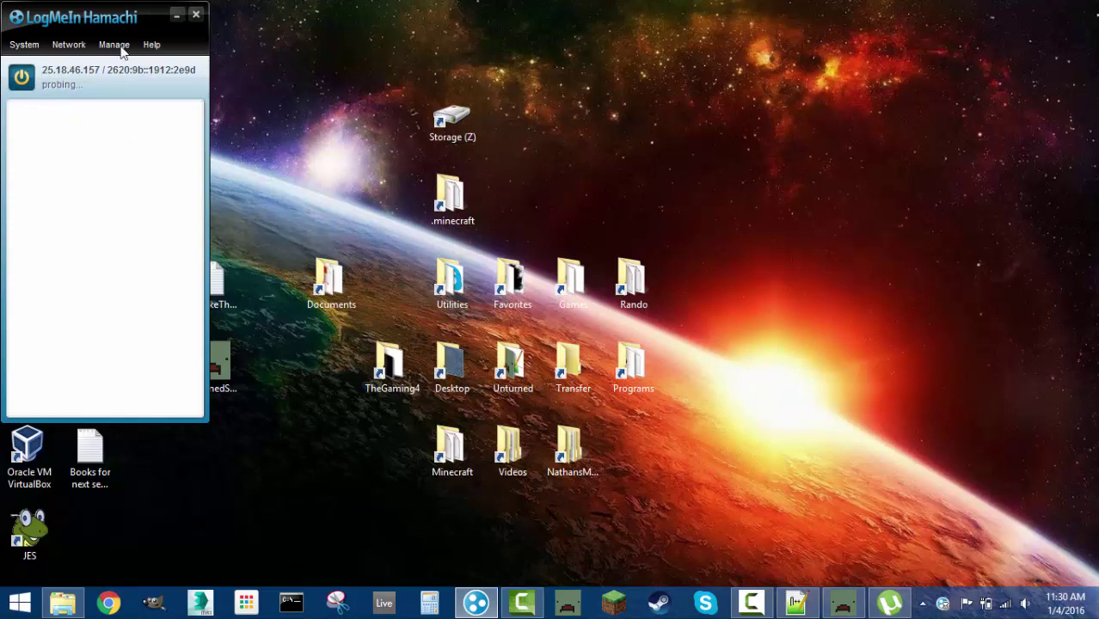
mouse_move(111, 17)
left_mouse_down()
mouse_move(211, 52)
mouse_move(111, 18)
left_mouse_up()
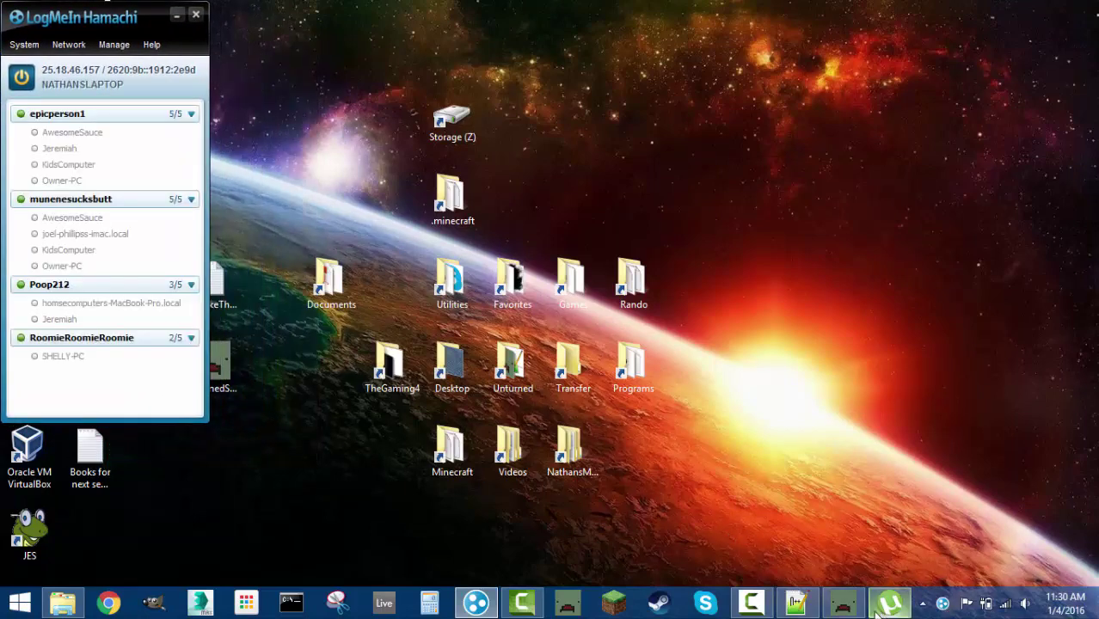
Bring up the UnturnedServer console and close it.
left_click(843, 605)
left_click(520, 13)
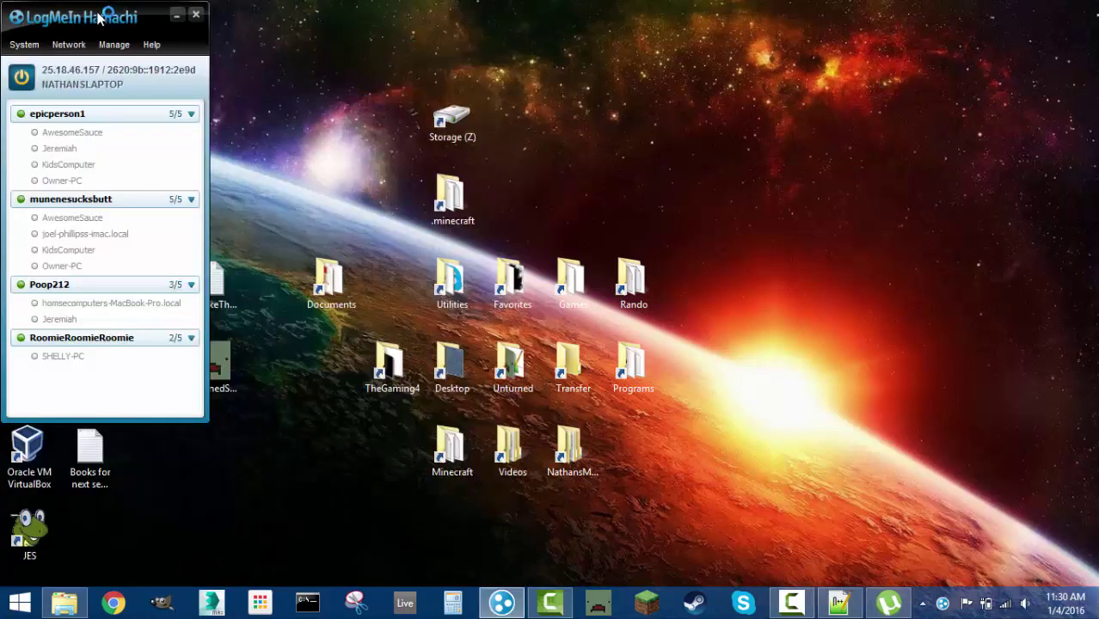
Collapse and re-expand the second network in the Hamachi list and copy the client's IP address.
left_click(191, 200)
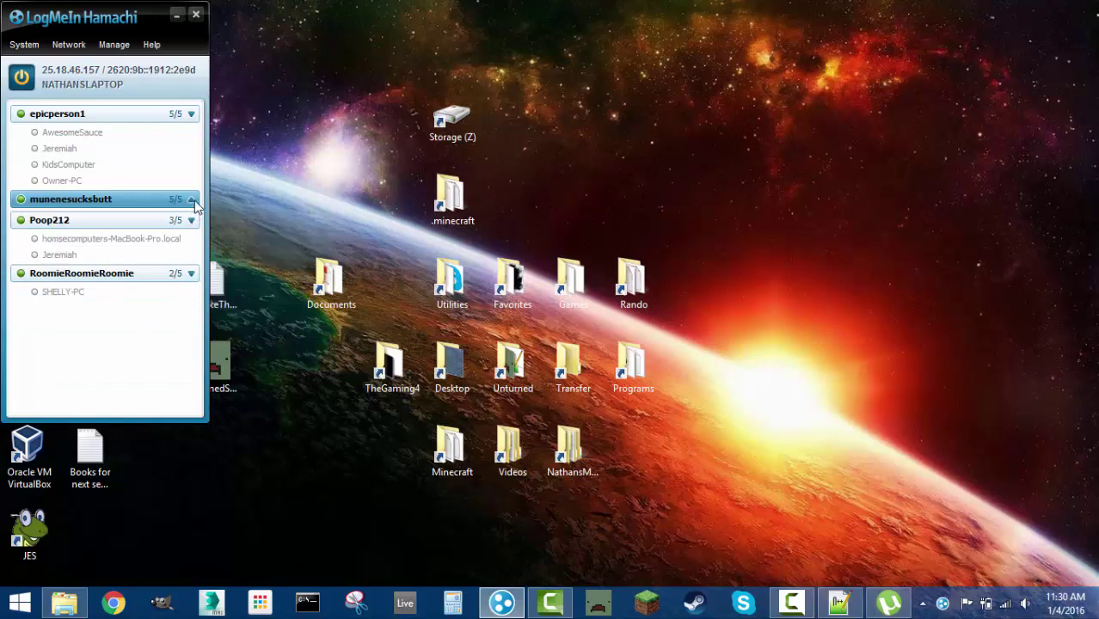
left_click(192, 202)
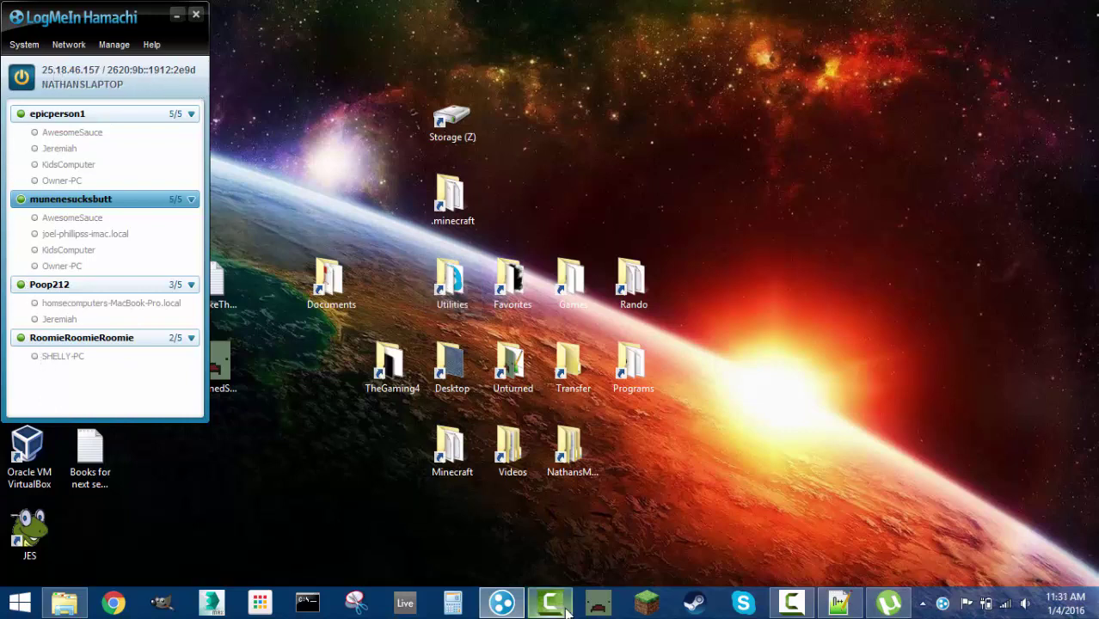
right_click(46, 77)
left_click(82, 86)
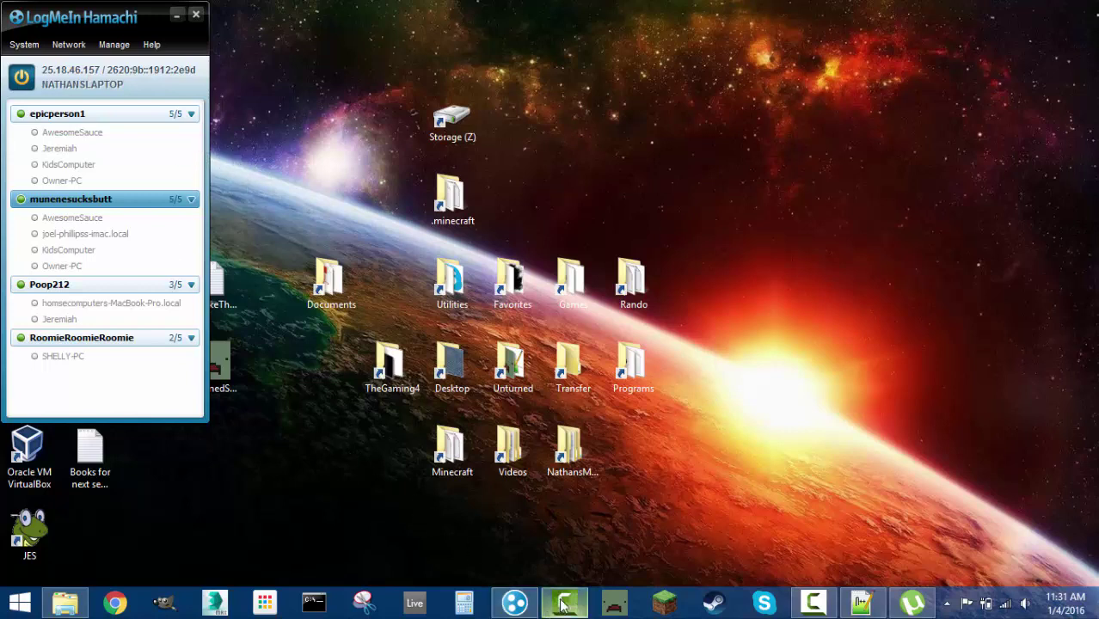
Restore the minimized µTorrent window beside the Hamachi client.
mouse_move(915, 607)
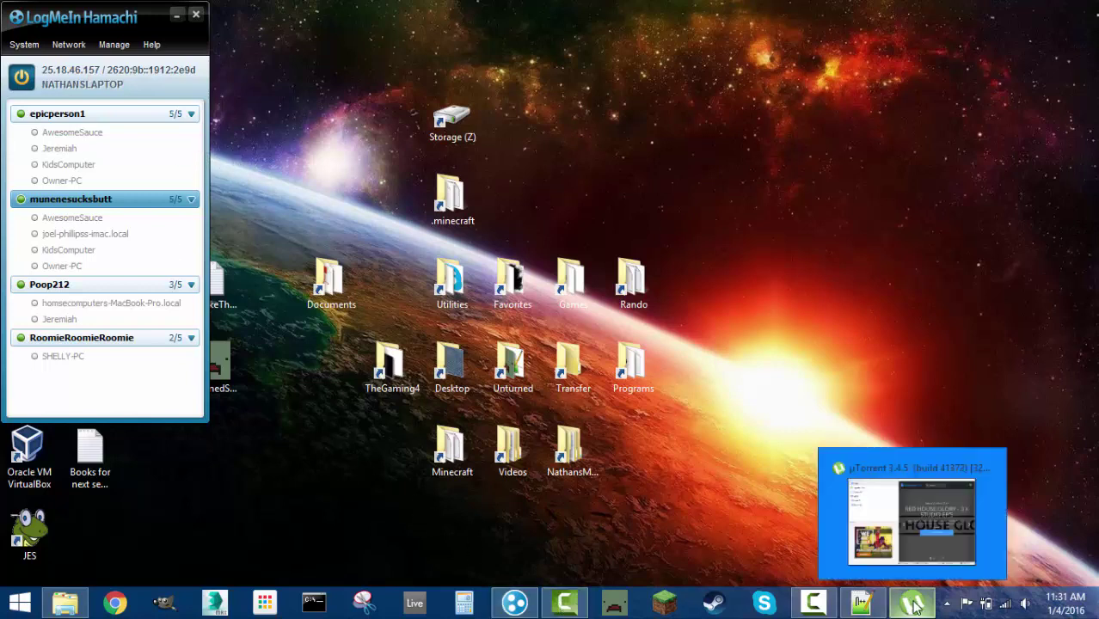
left_click(915, 607)
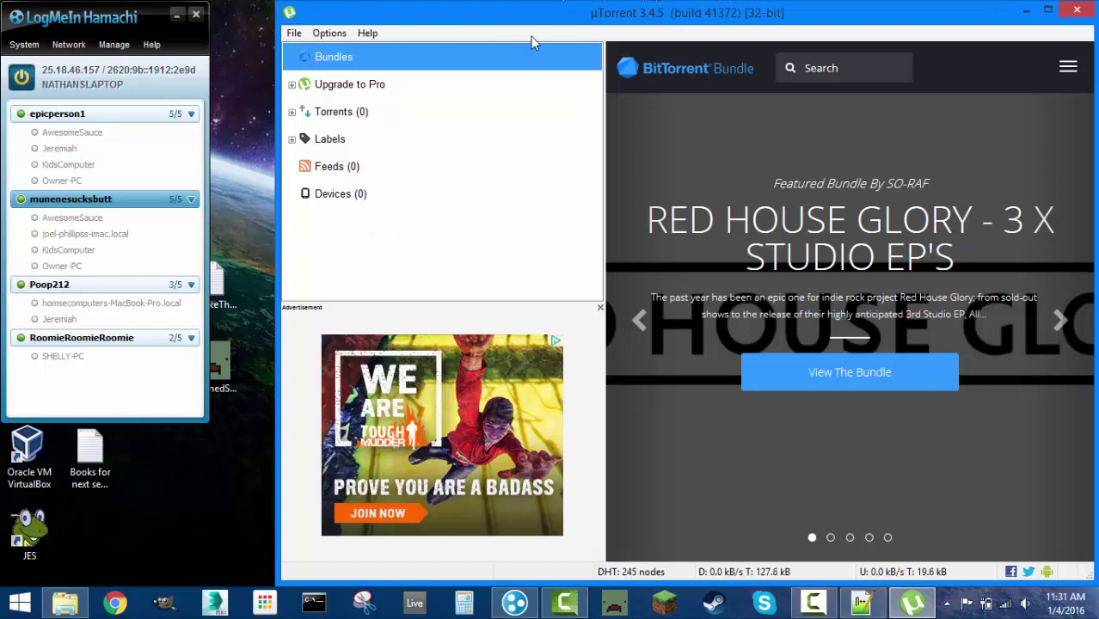
Open µTorrent's preferences, reposition the dialog and display the Connection settings with the port for incoming connections.
left_click(295, 34)
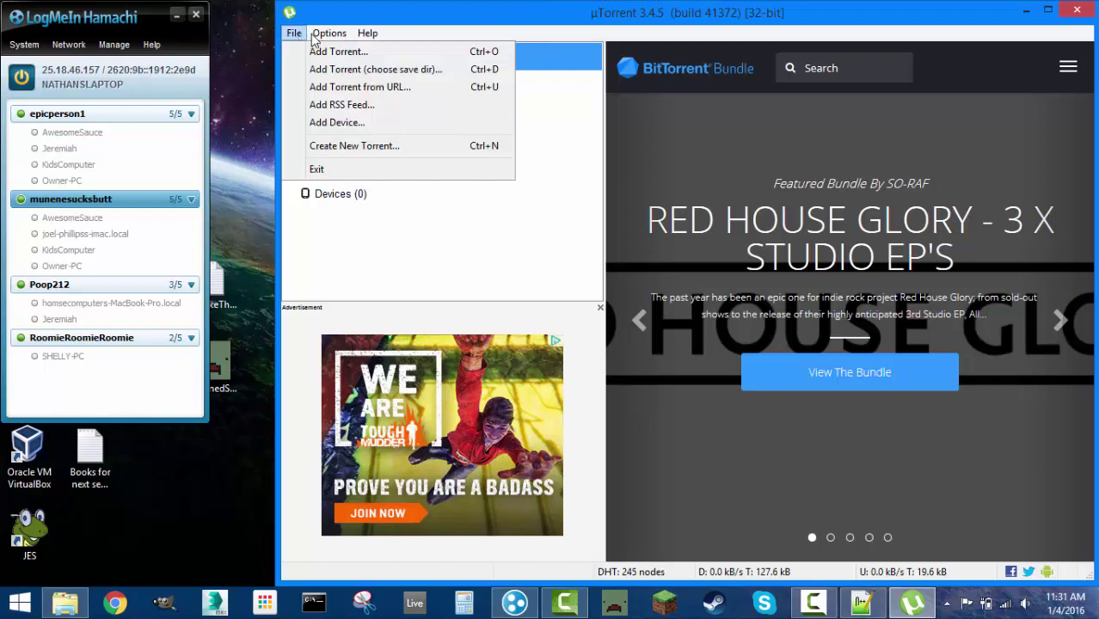
left_click(295, 35)
left_click(329, 33)
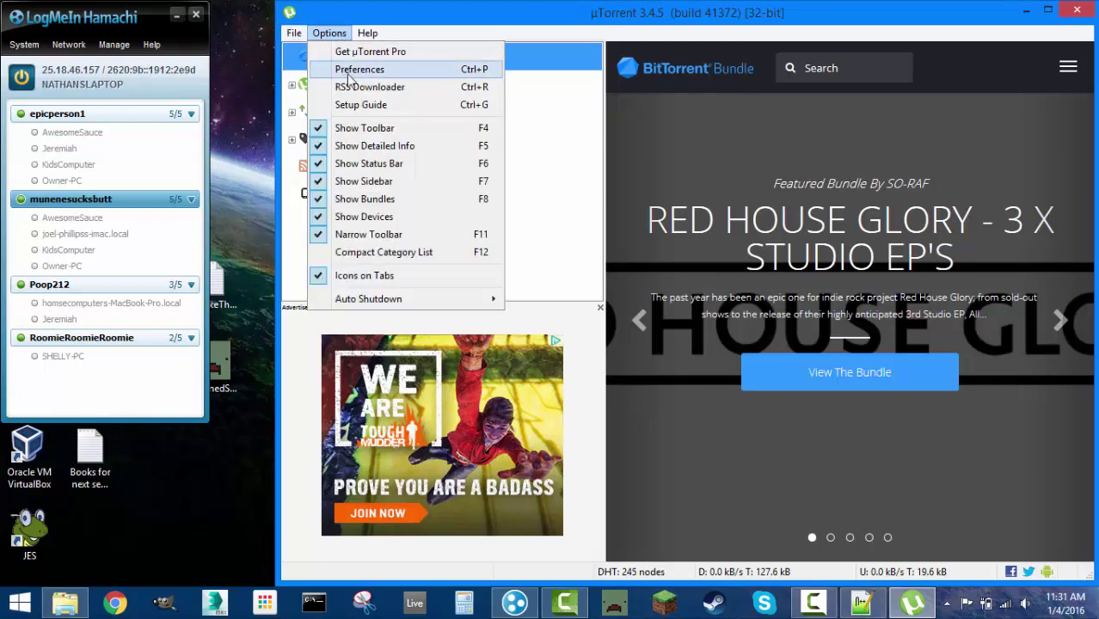
left_click(353, 70)
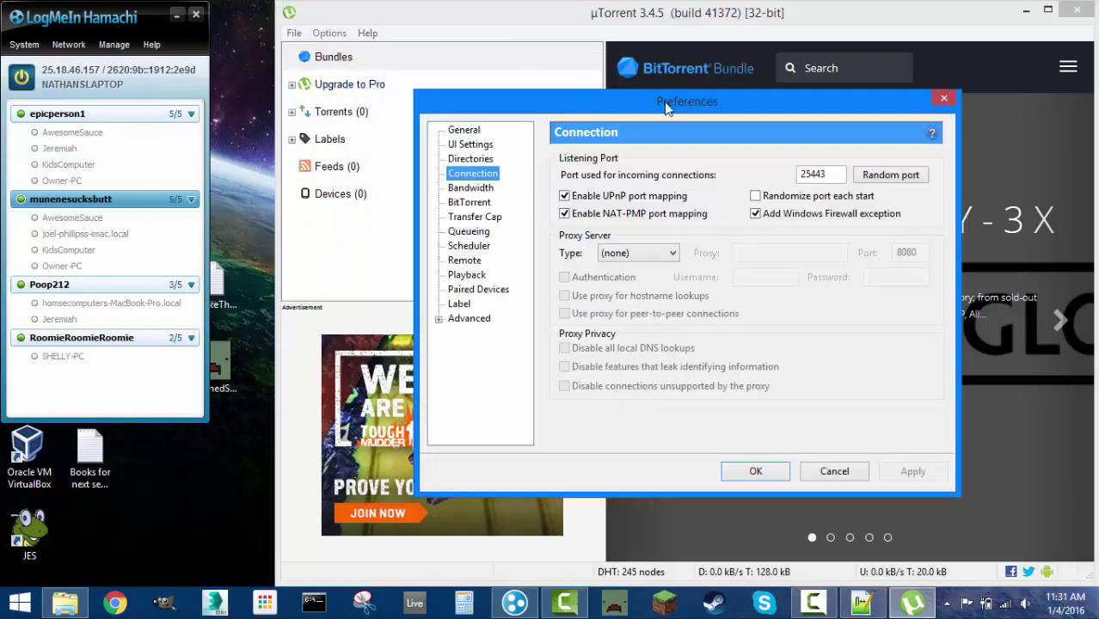
left_click_drag(664, 101, 562, 74)
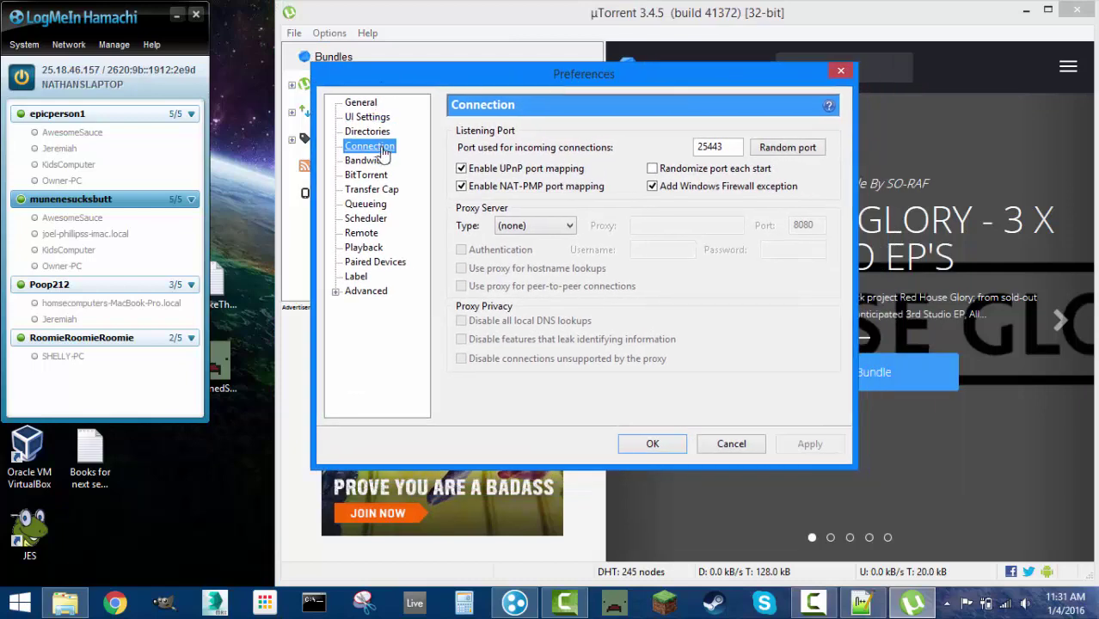
left_click(363, 103)
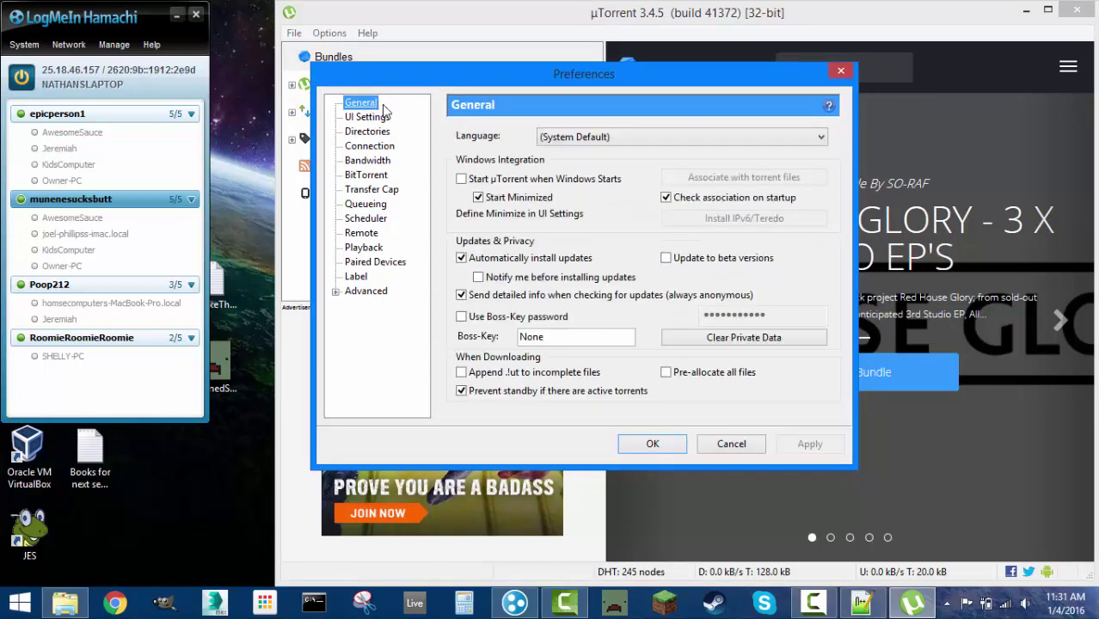
left_click(376, 148)
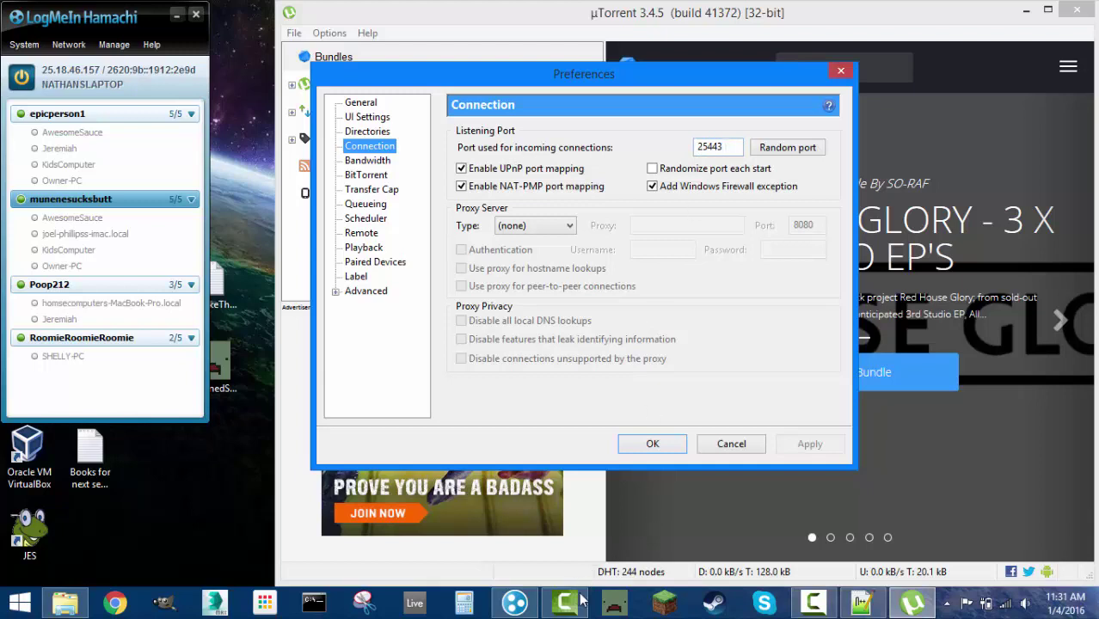
Compare the port in Commands.dat with µTorrent's incoming connections port and accept the preferences.
left_click(863, 603)
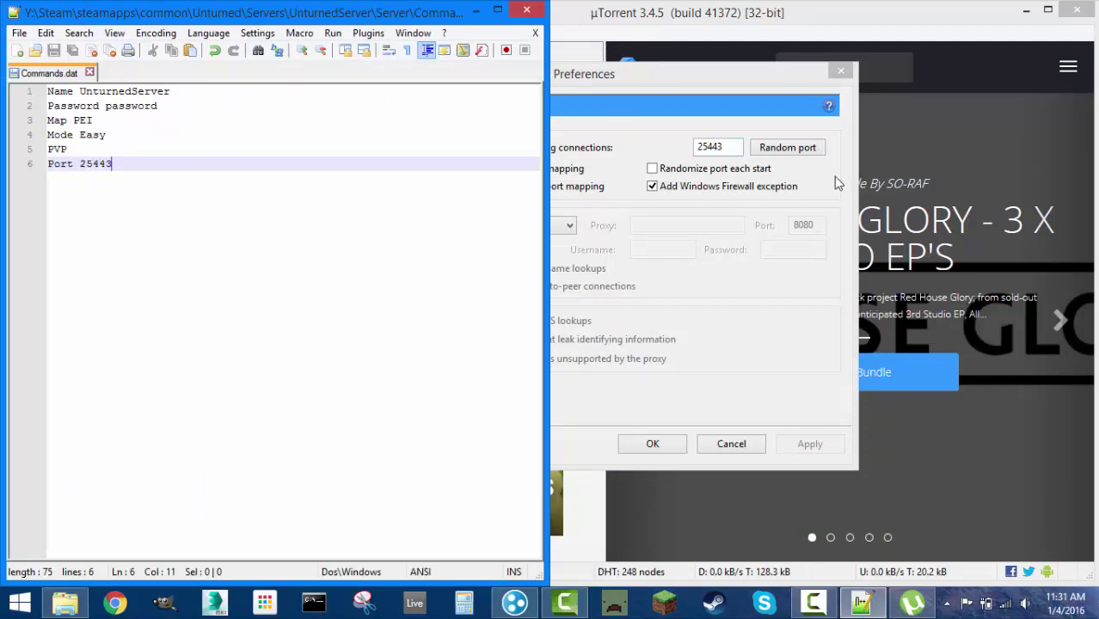
left_click(651, 151)
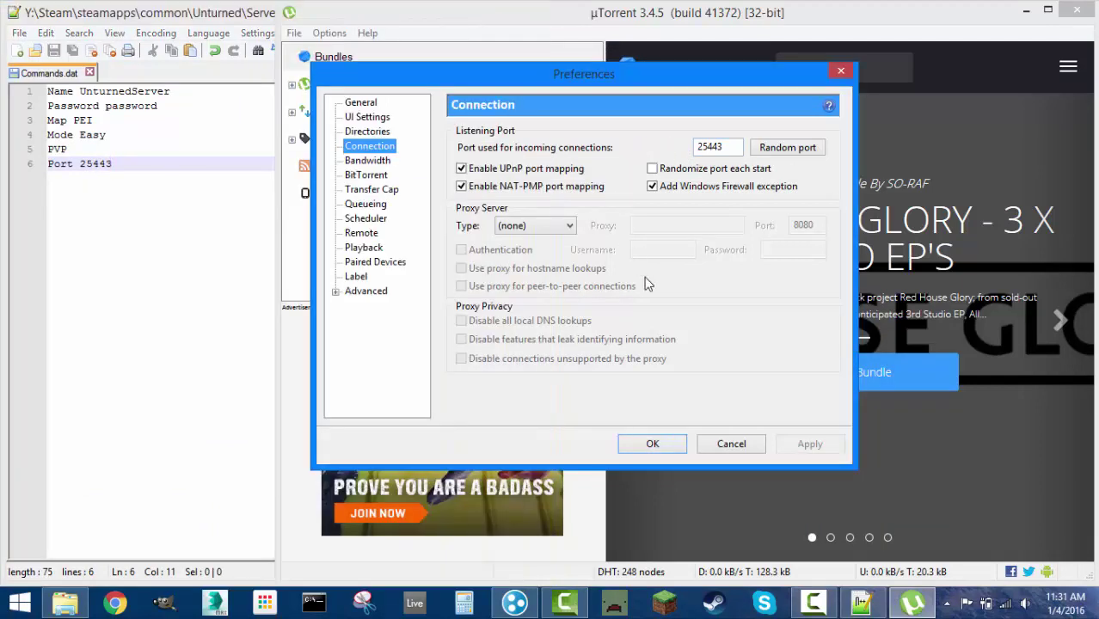
left_click(652, 442)
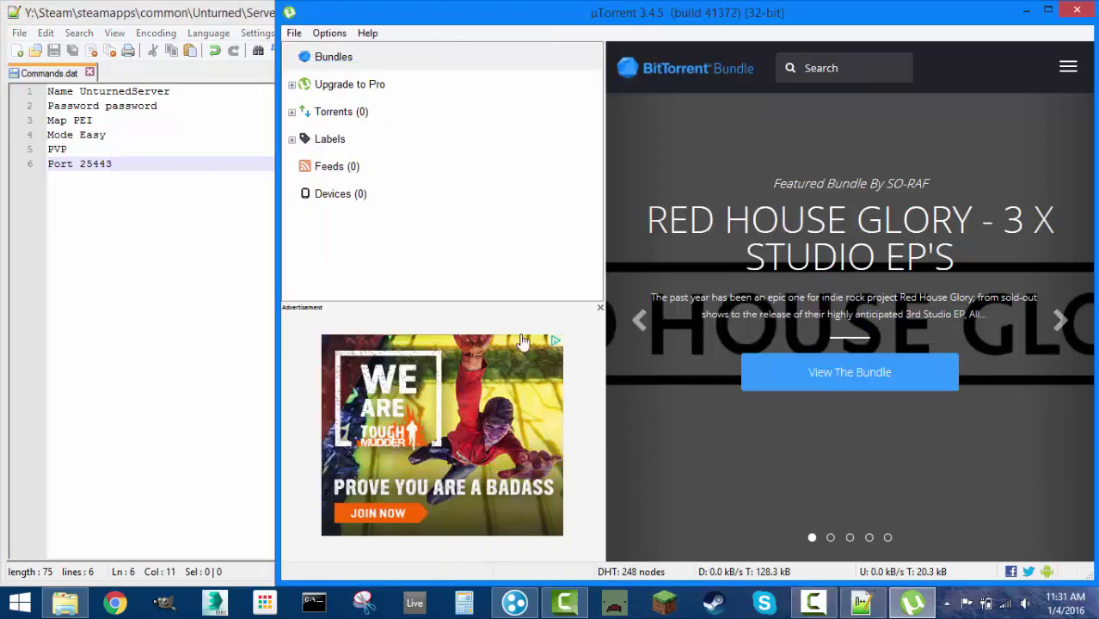
Close the µTorrent window and check for its icon among the hidden notification icons.
left_click(151, 292)
left_click(847, 17)
left_click(1075, 14)
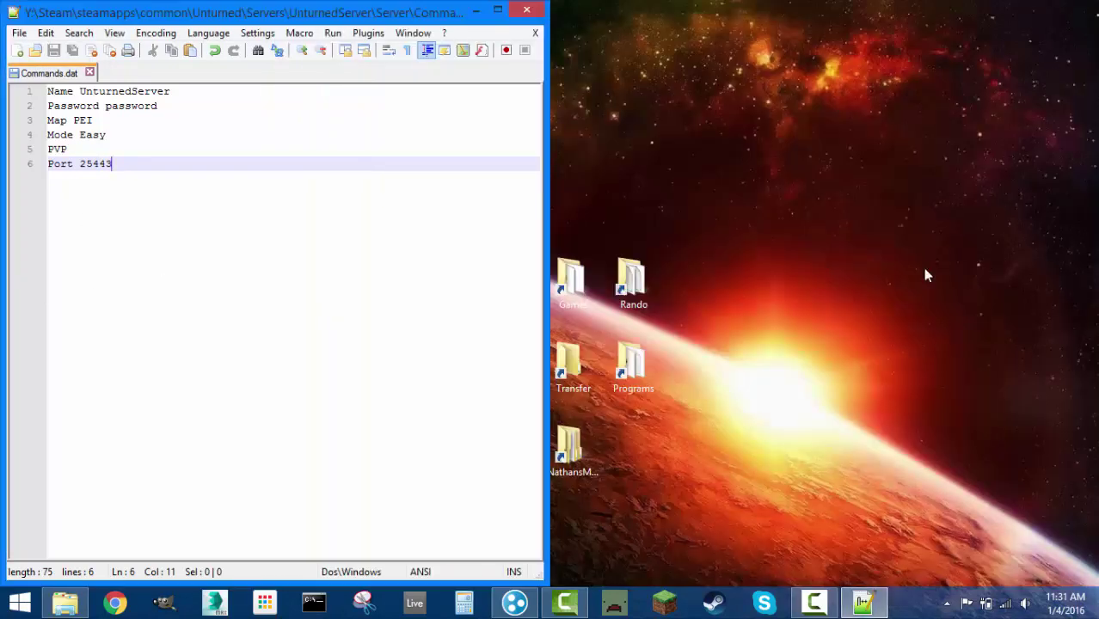
left_click(946, 604)
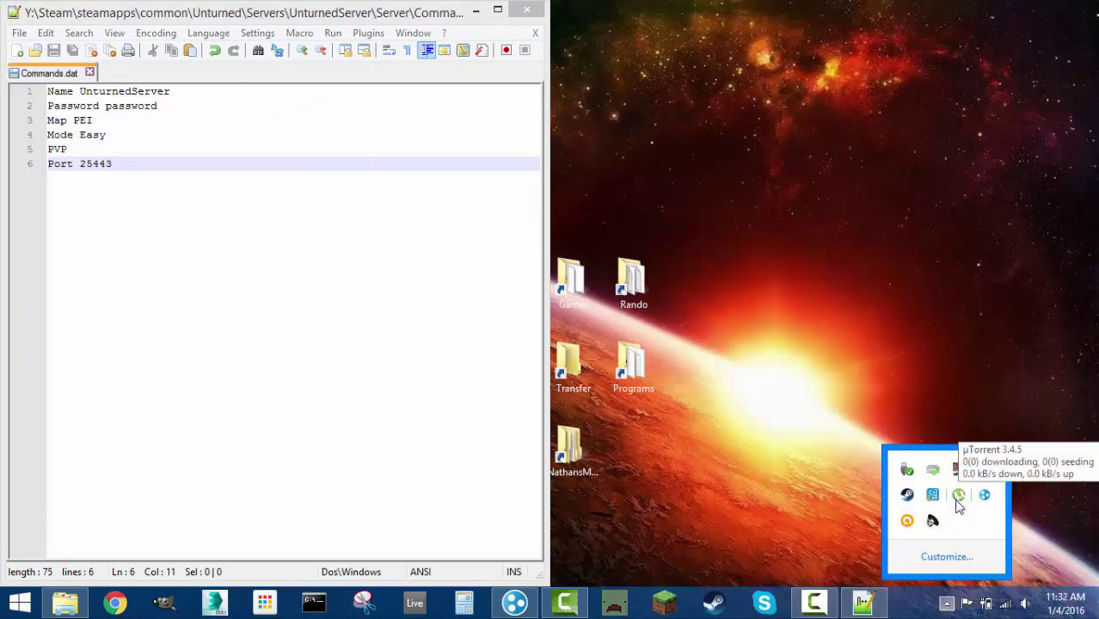
left_click(843, 435)
left_click(370, 358)
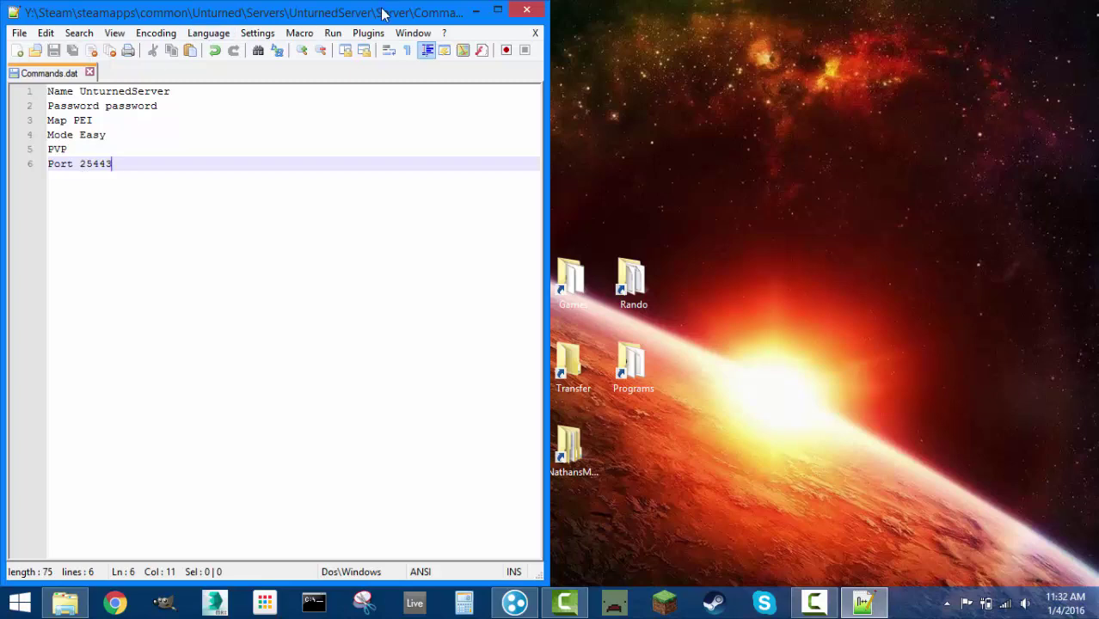
Clear the desktop by minimizing the Hamachi client and closing the Commands.dat editor window.
left_click_drag(385, 12, 509, 69)
left_click(73, 22)
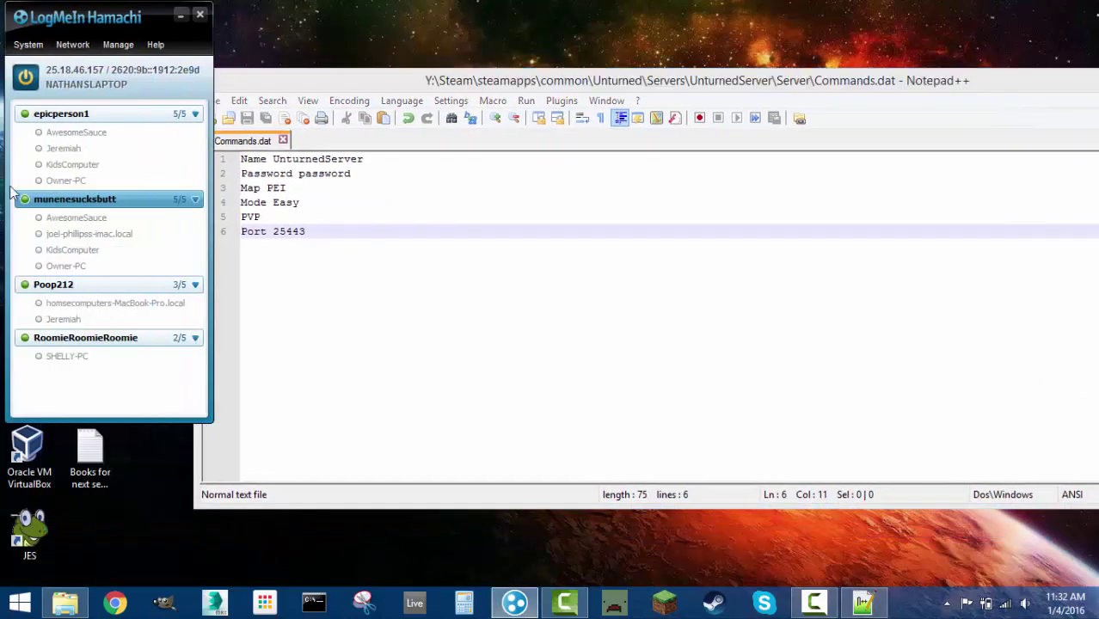
left_click_drag(114, 22, 137, 6)
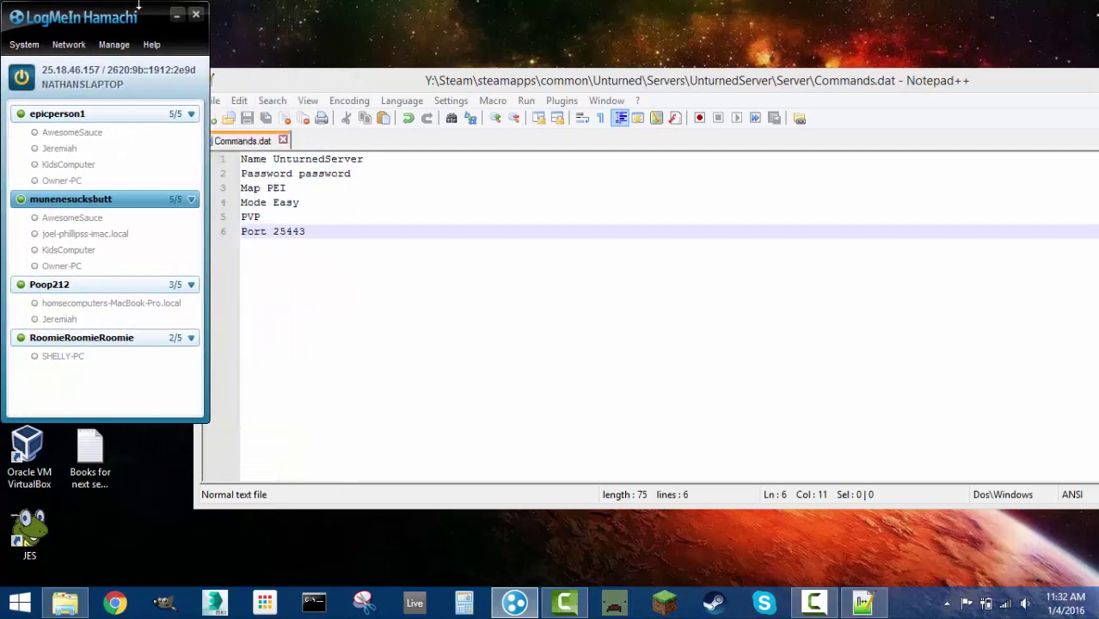
left_click(177, 24)
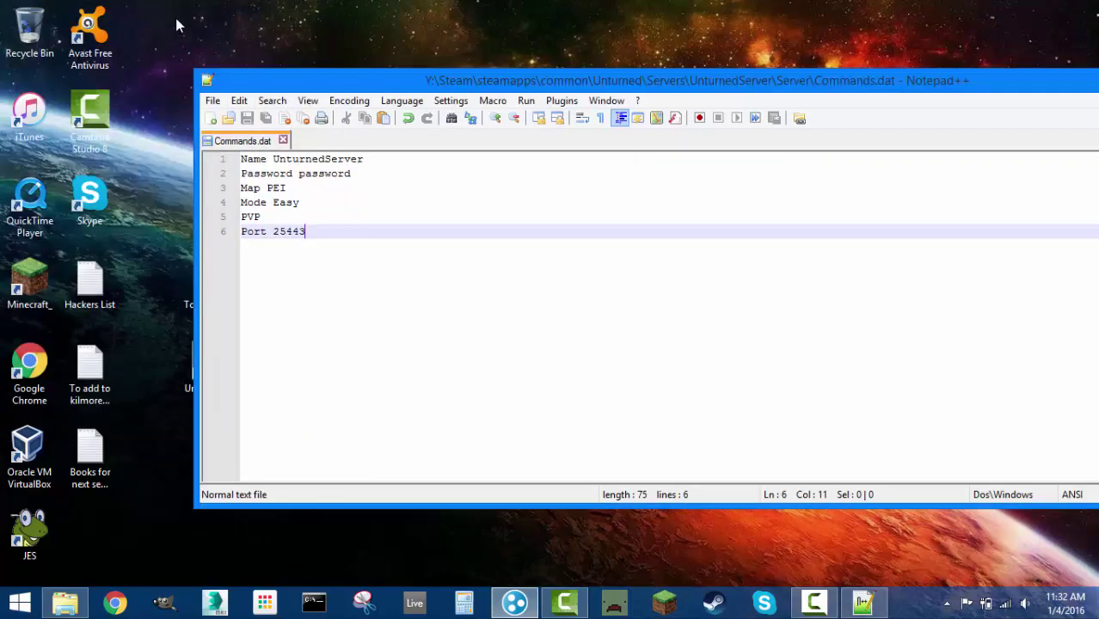
left_click_drag(688, 87, 537, 76)
left_click(1001, 75)
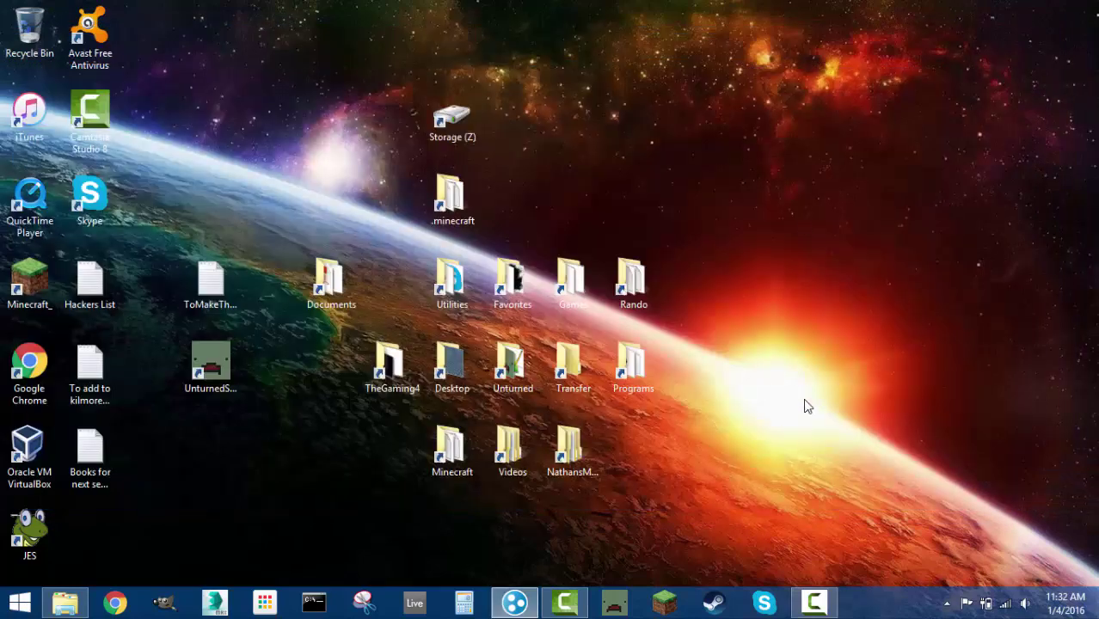
Launch the dedicated server from the UnturnedServer desktop shortcut and snap its console to the left half of the screen.
mouse_move(564, 602)
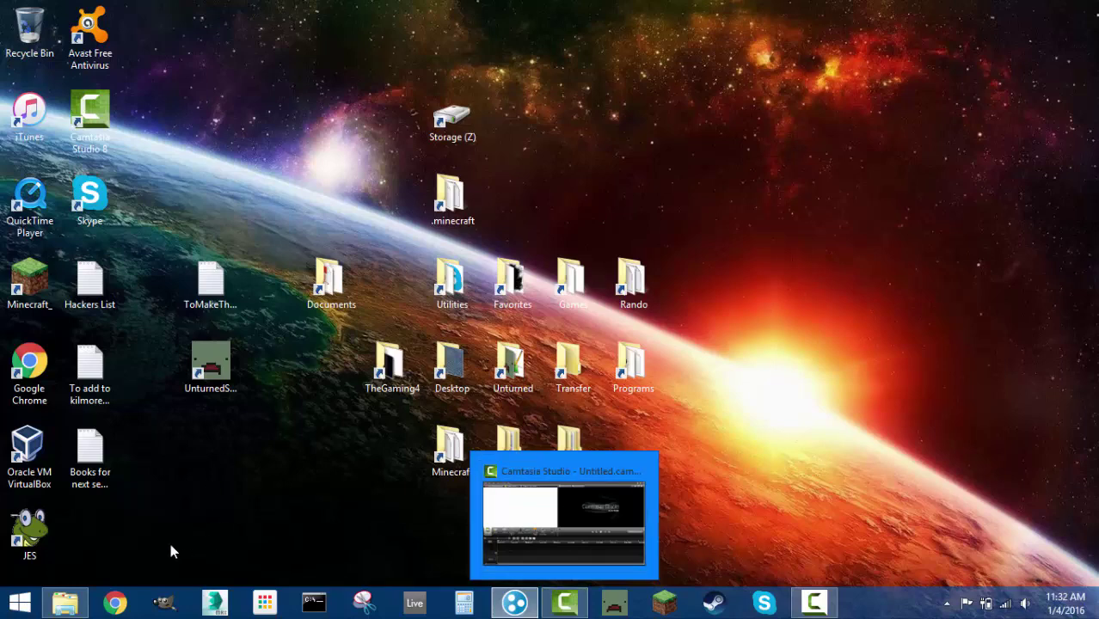
left_click(222, 393)
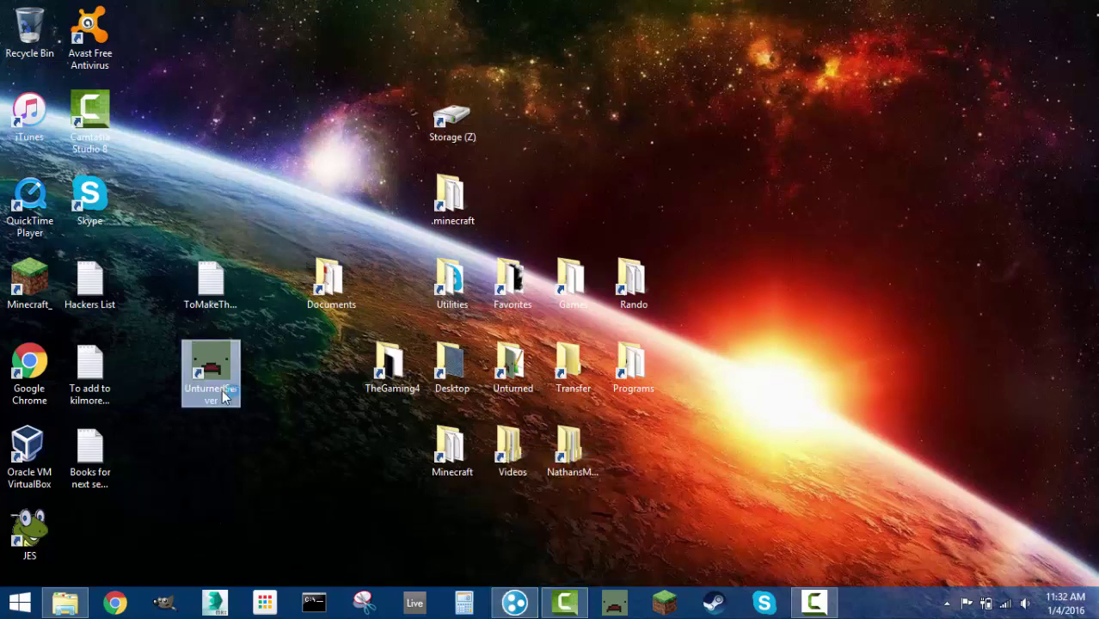
double_click(222, 393)
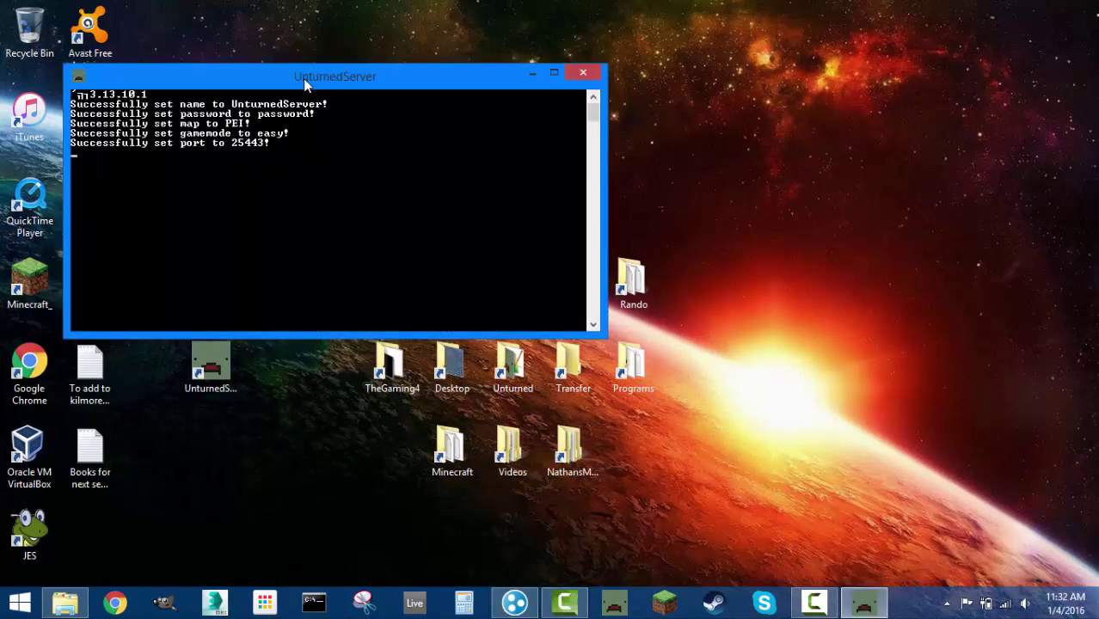
left_click_drag(302, 79, 2, 79)
Bring up the Servers folder window and launch the Unturned game client.
left_click(65, 602)
left_click(83, 605)
left_click(615, 601)
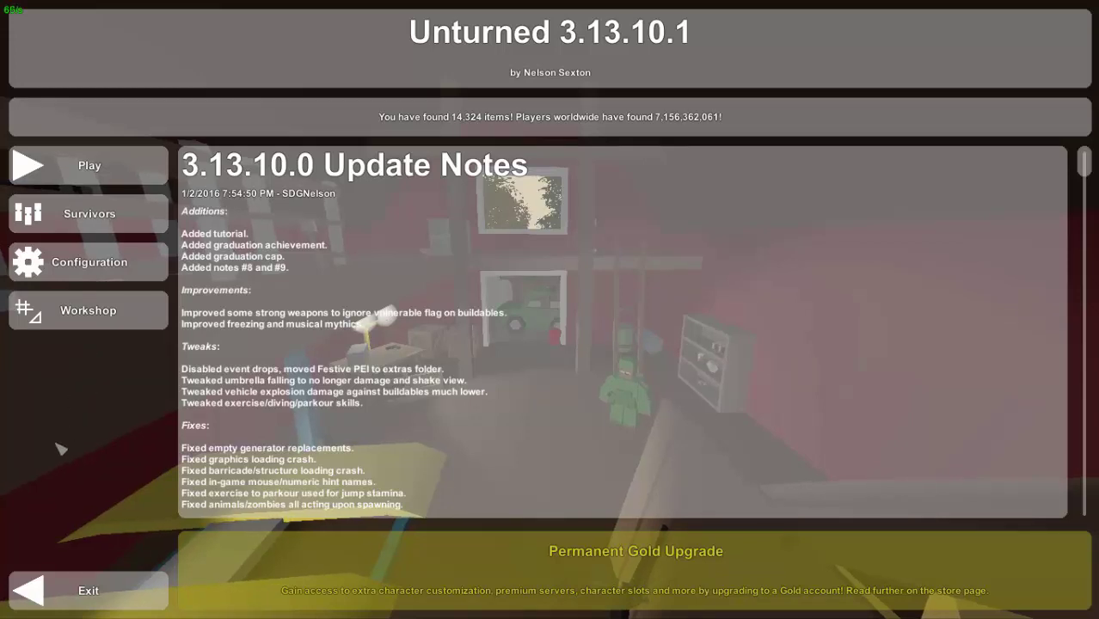
Switch from the game to the UnturnedServer console to check its output, and minimize the console.
key("alt+Tab")
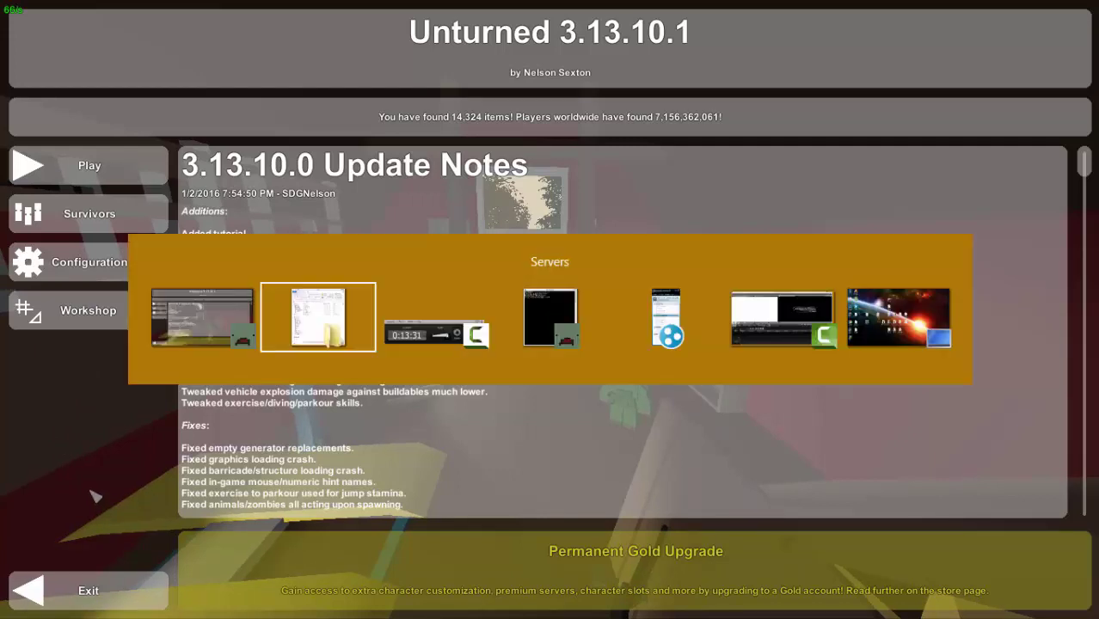
key("alt+Tab")
key("alt+Tab")
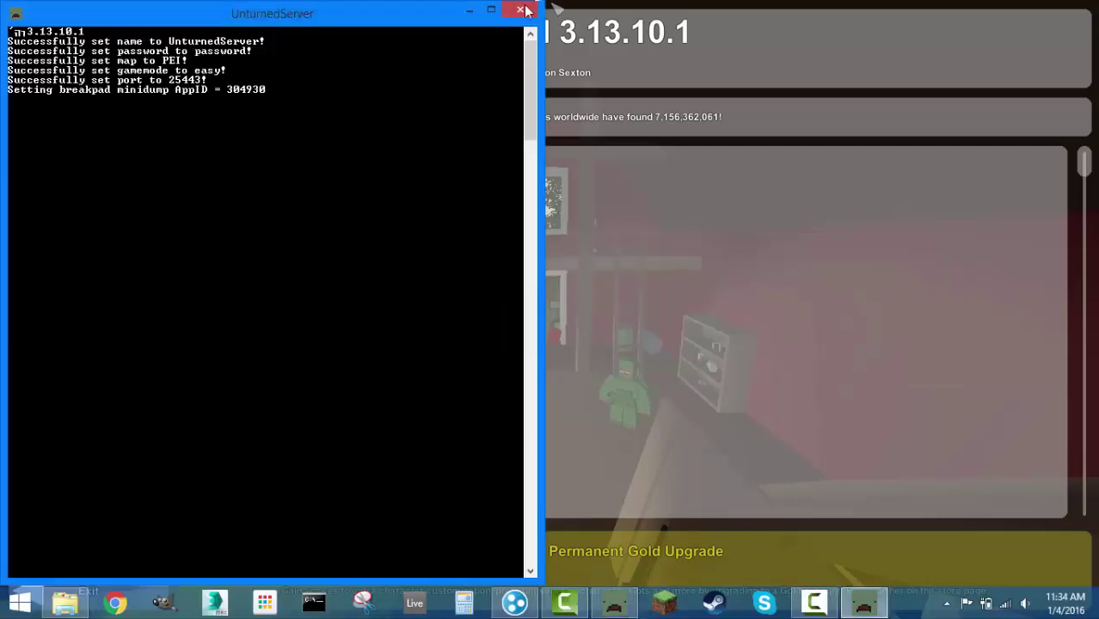
left_click(469, 12)
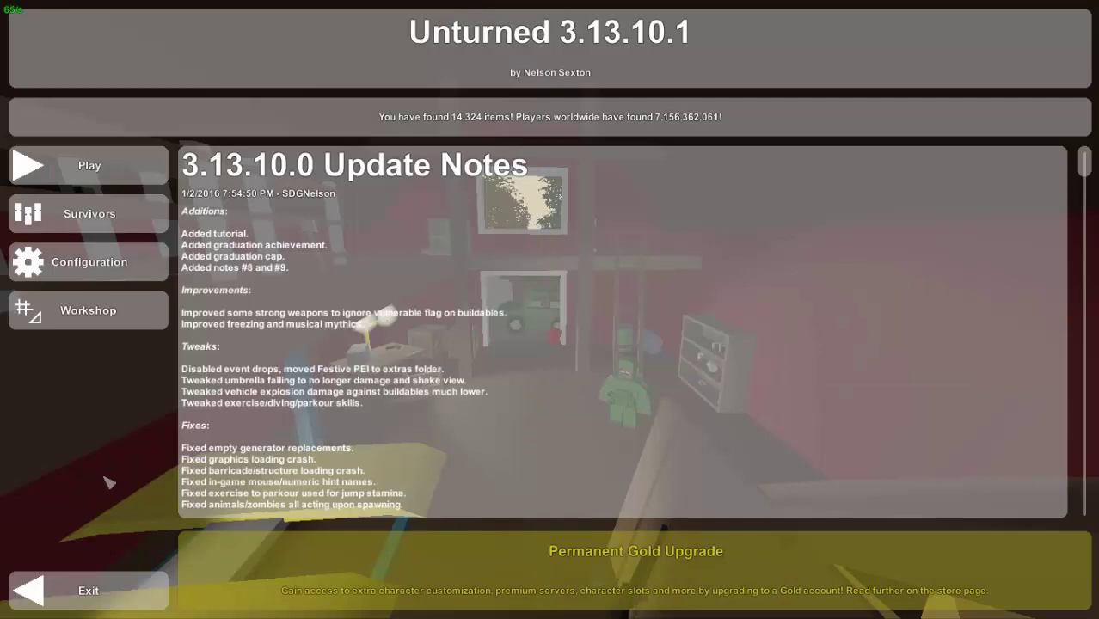
Search the game's server browser for local area network servers and return to the play options.
left_click(124, 172)
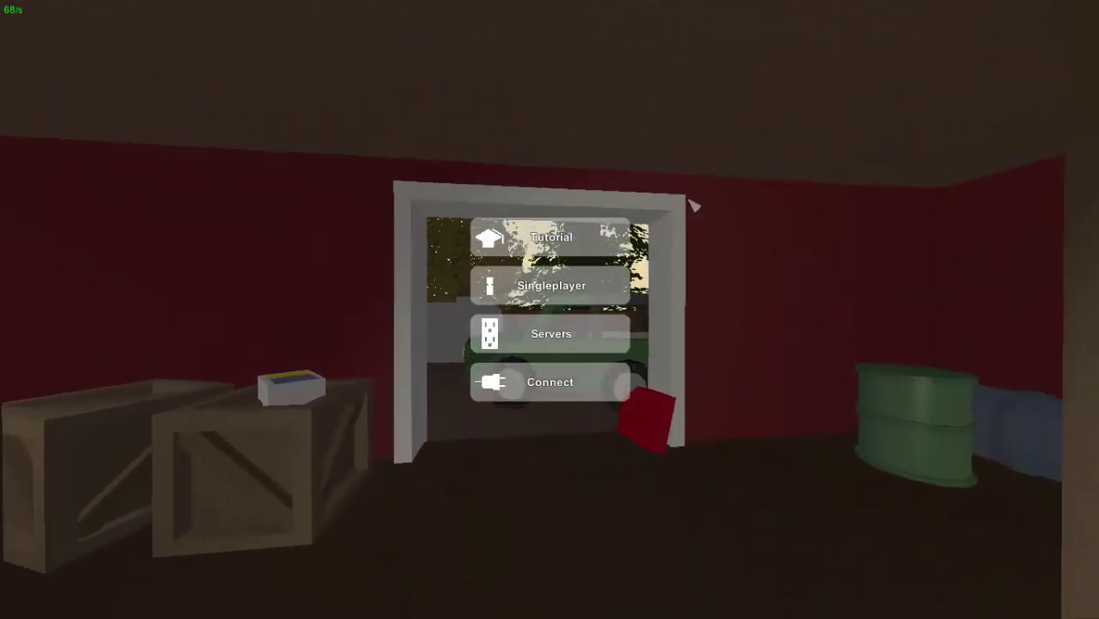
left_click(575, 339)
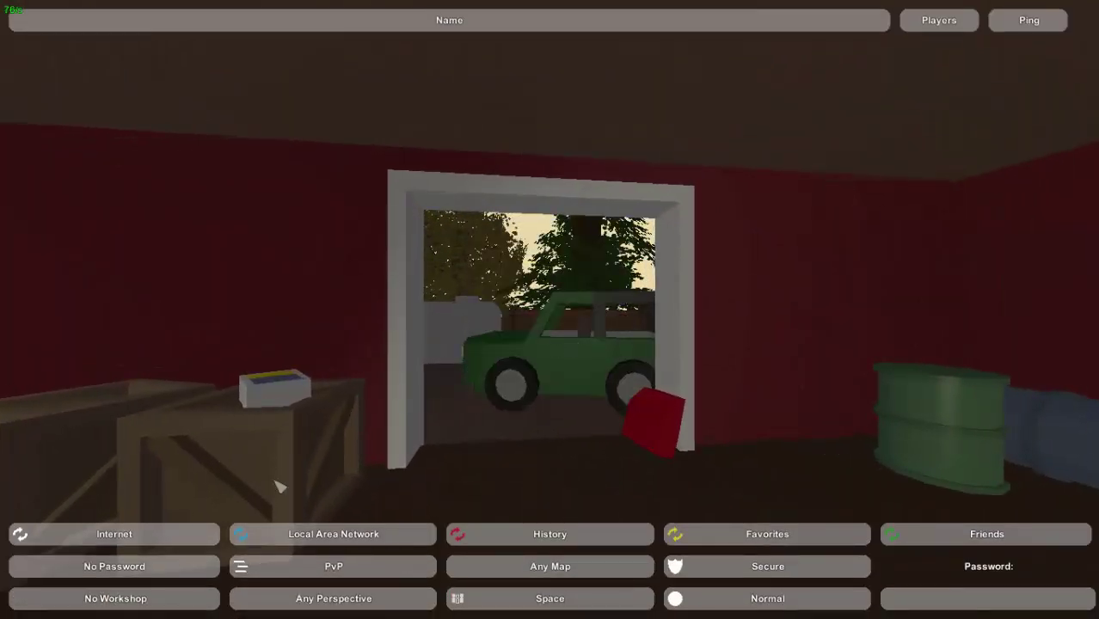
left_click(339, 533)
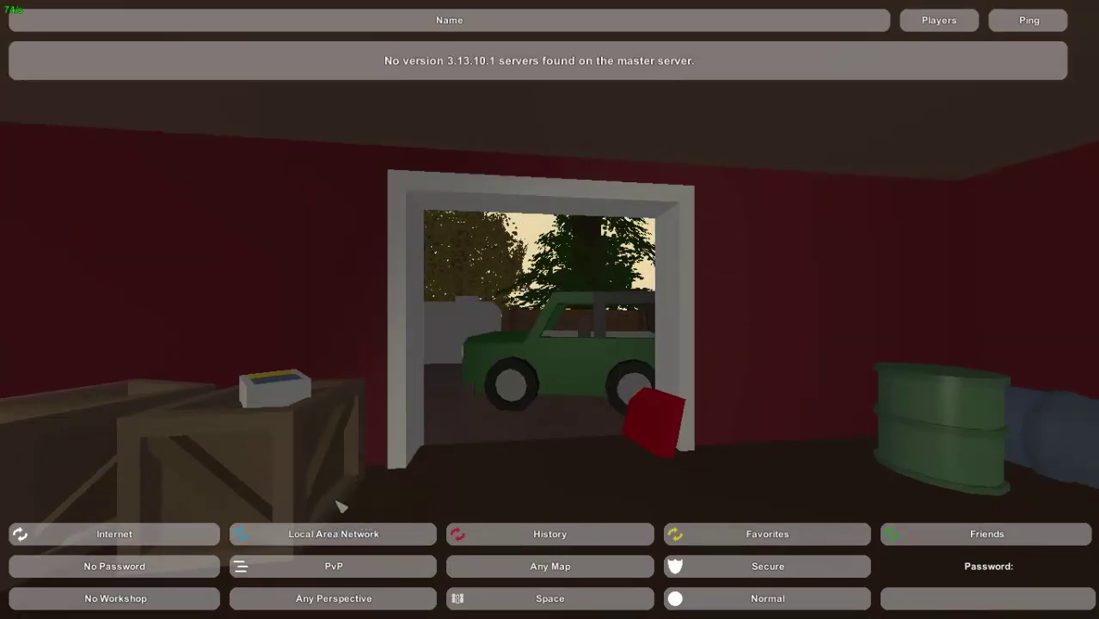
key("Escape")
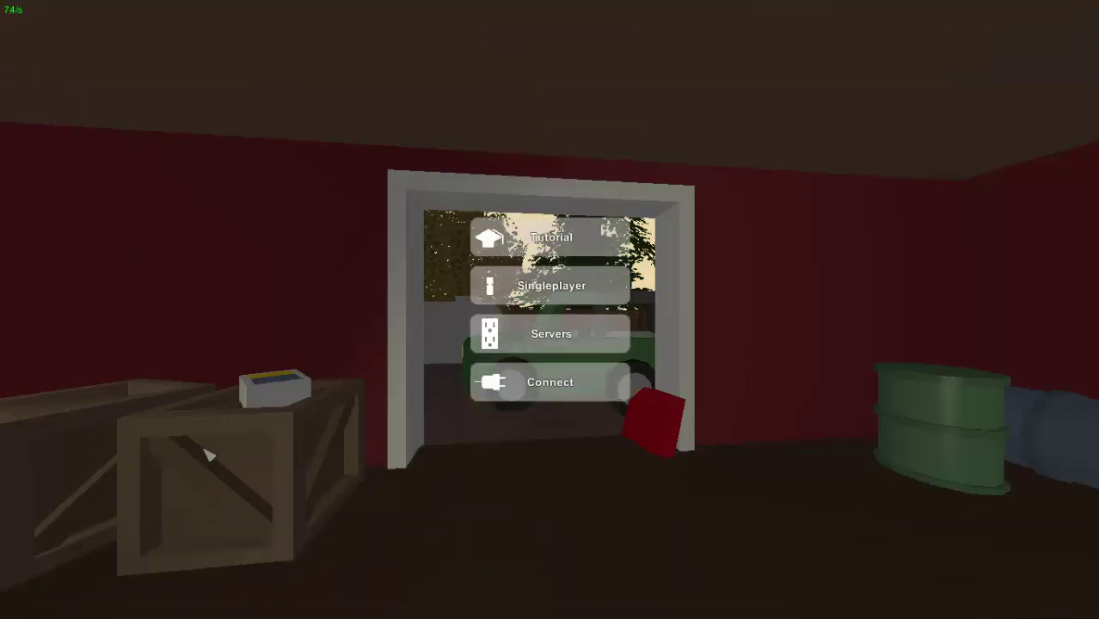
Connect directly to the server at localhost on port 25443, entering the server password.
left_click(557, 387)
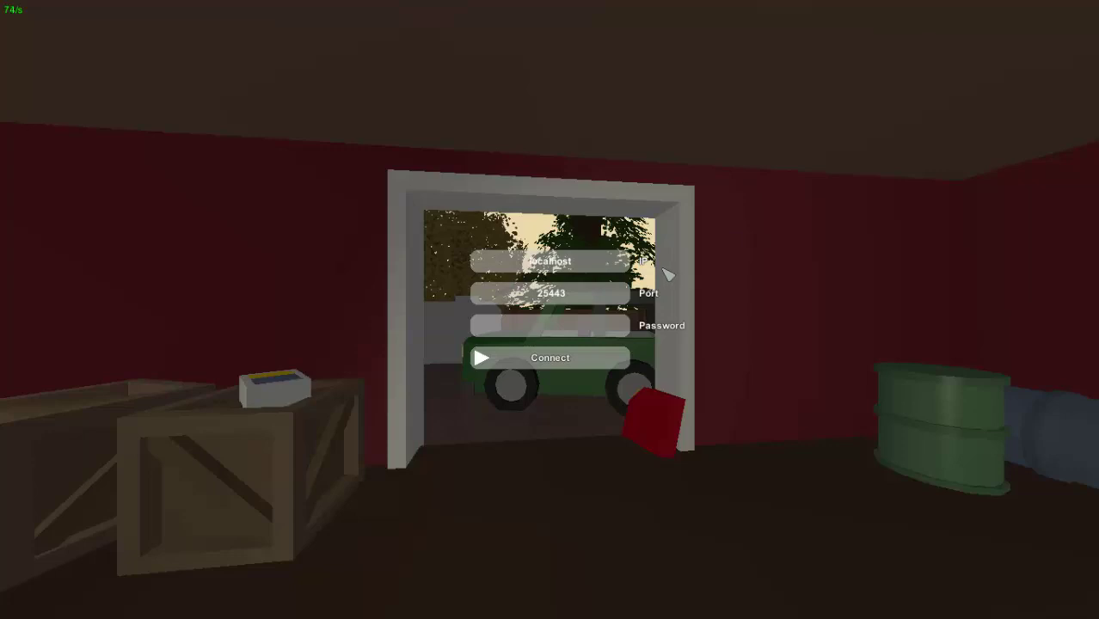
left_click(611, 267)
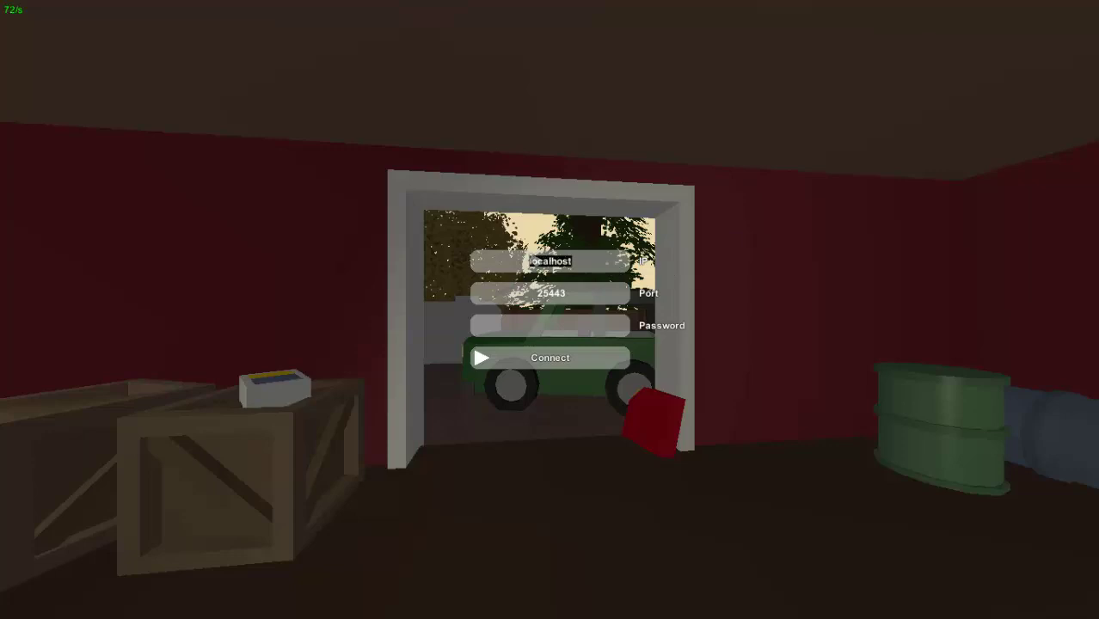
left_click(678, 272)
left_click_drag(611, 298, 538, 296)
left_click(583, 326)
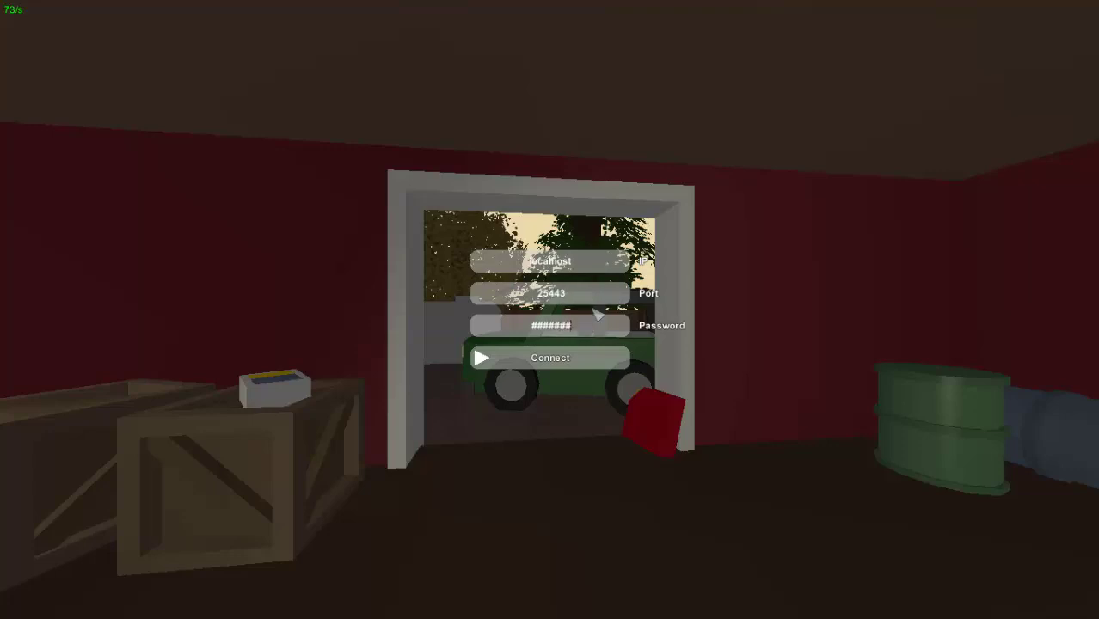
type("a")
left_click(547, 366)
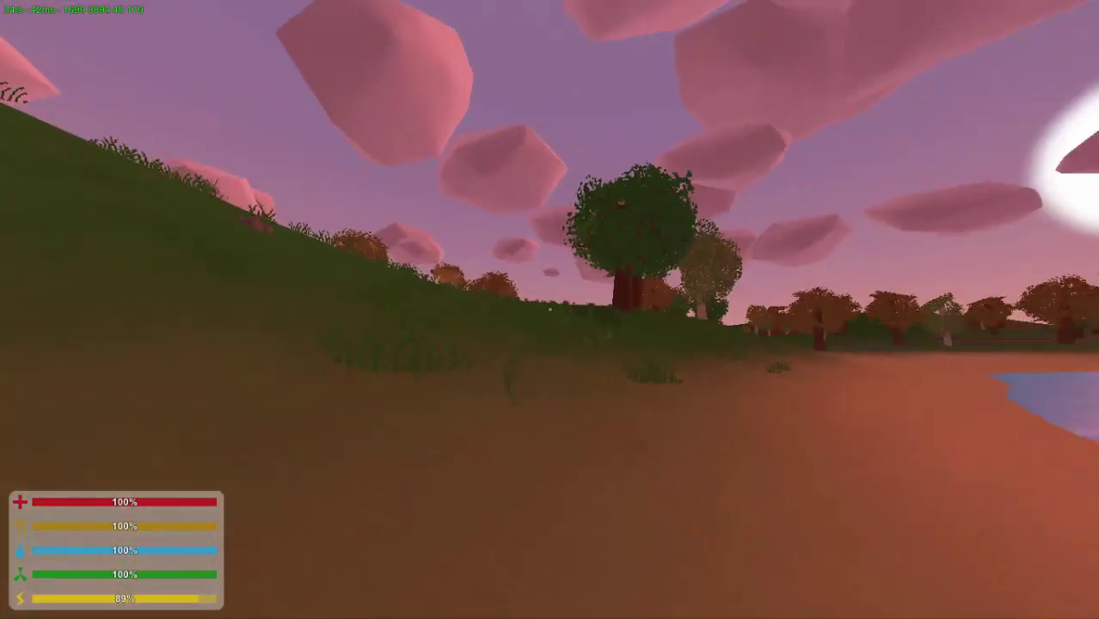
View the character's inventory, the island map and the player list on the server, and continue running across the terrain.
key("g")
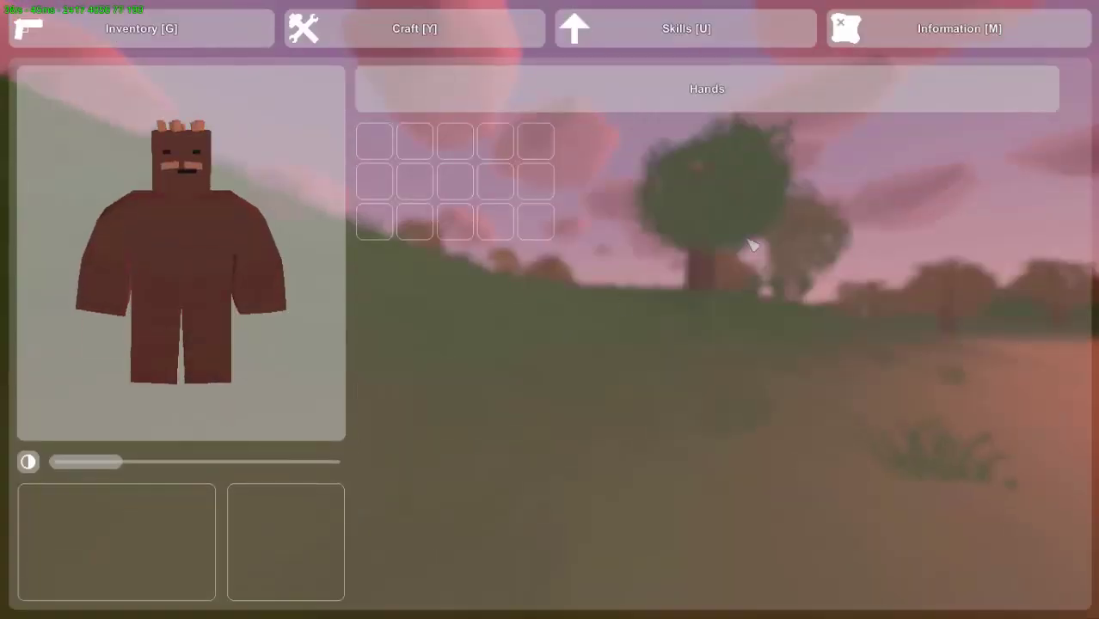
key("g")
key("m")
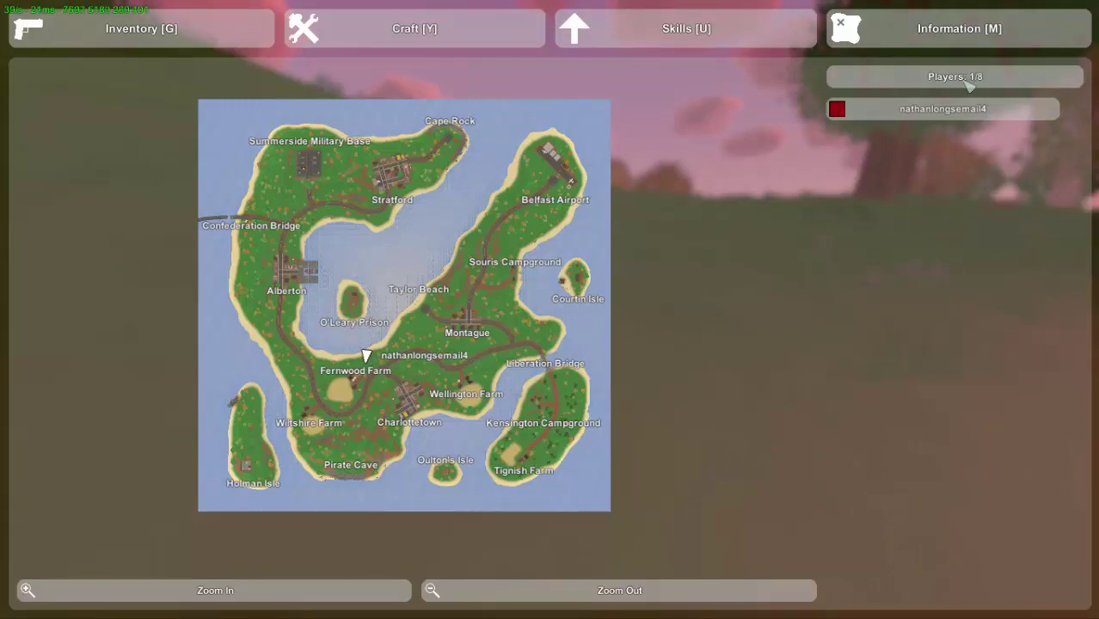
key("m")
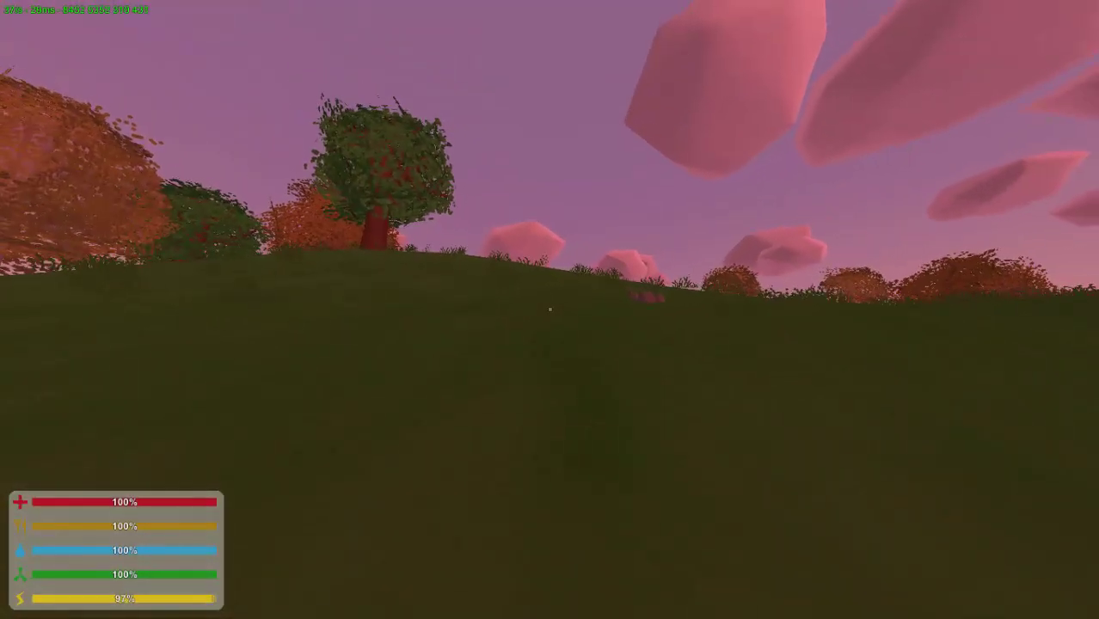
key("shift+w")
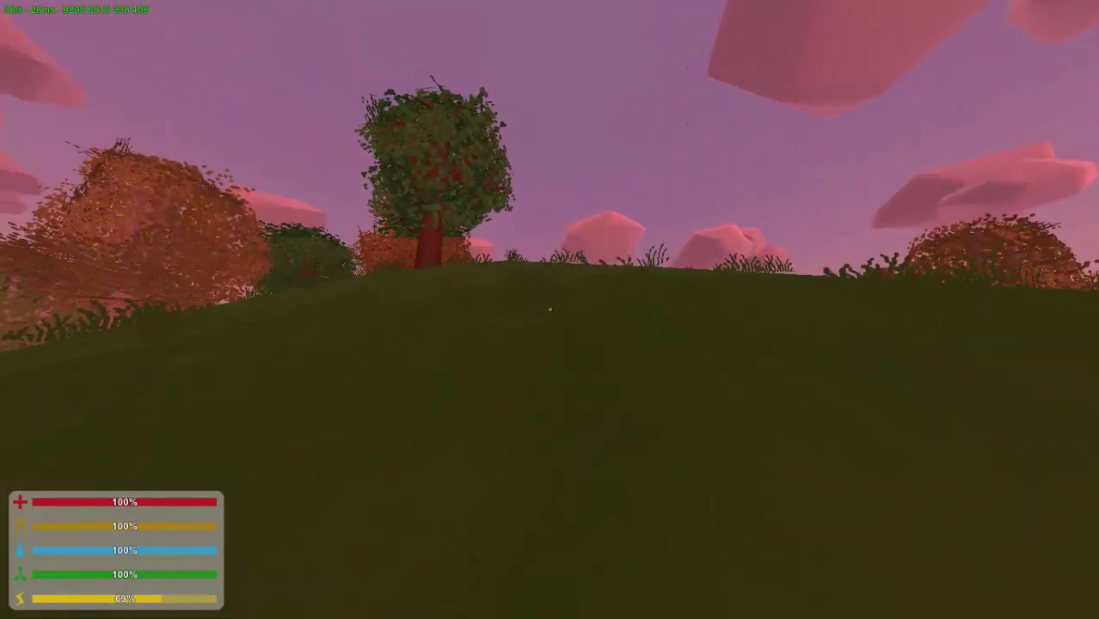
Run across the grassy hill toward the road junction and look over the surrounding island.
key("shift+w")
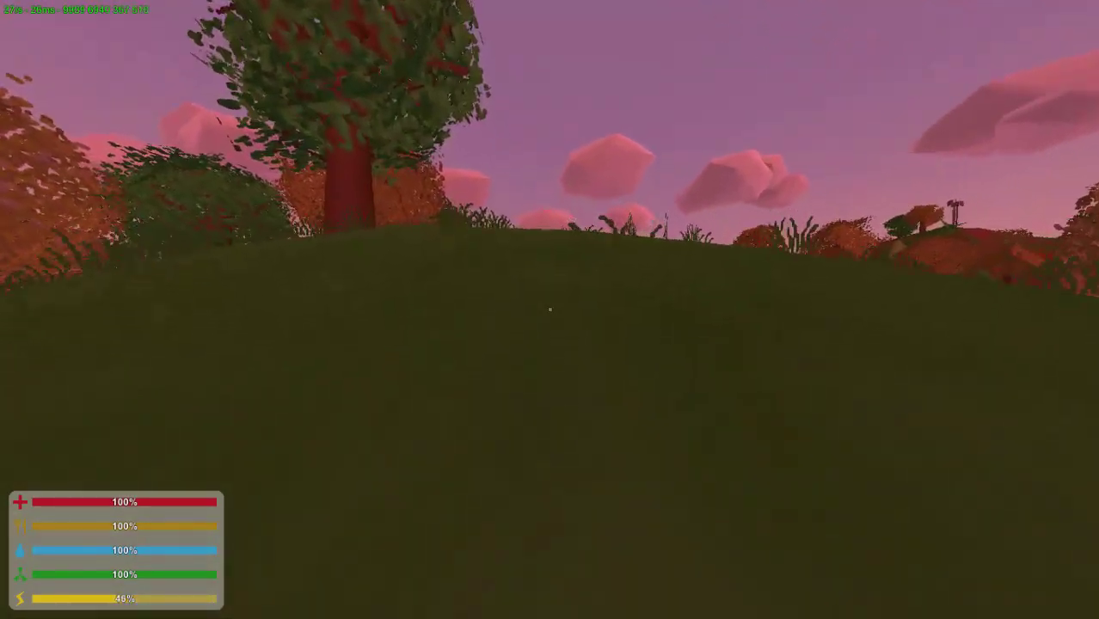
key("shift+w")
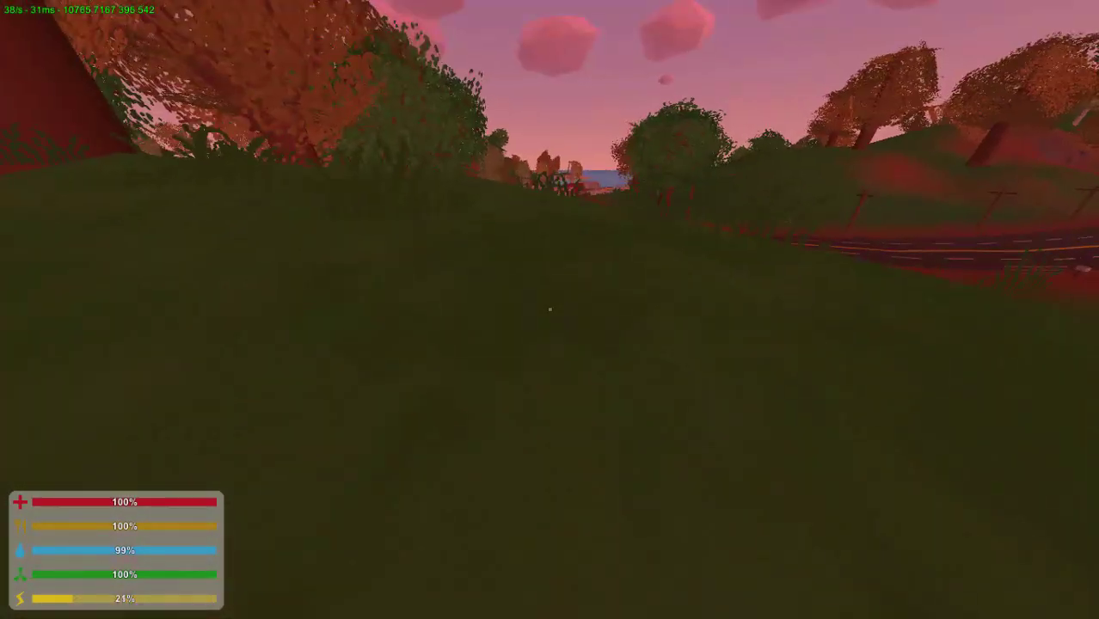
key("shift+w")
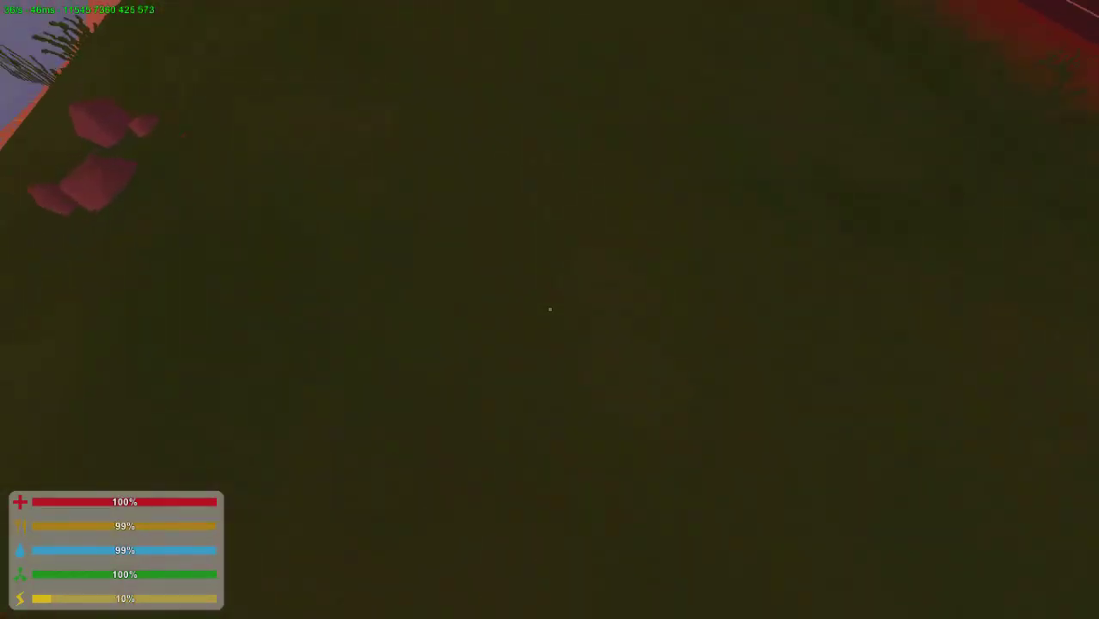
key("w")
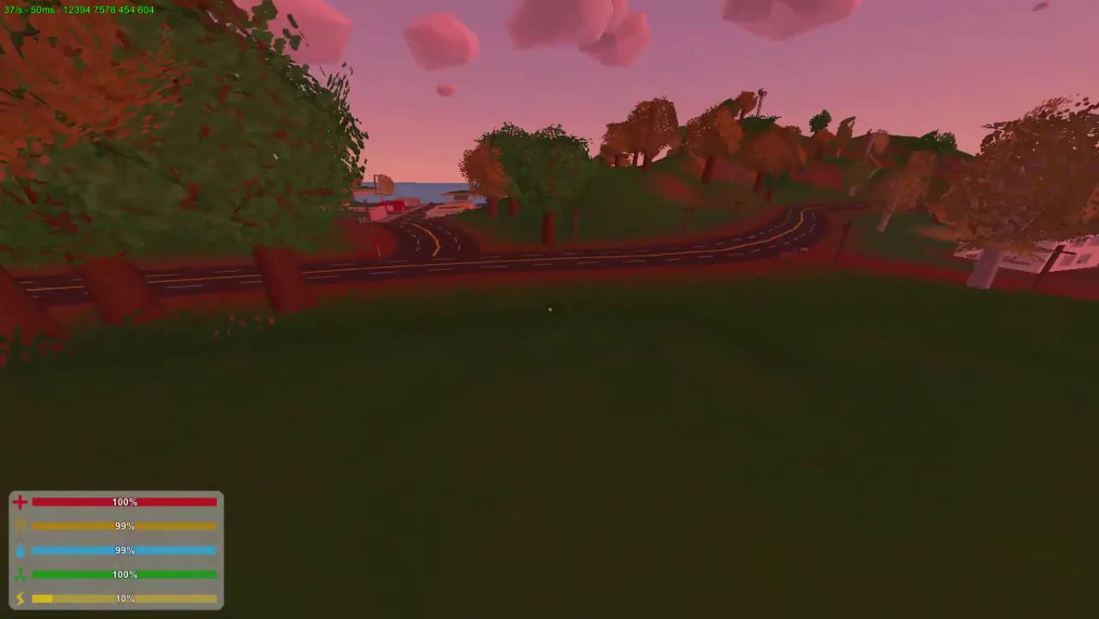
key("w")
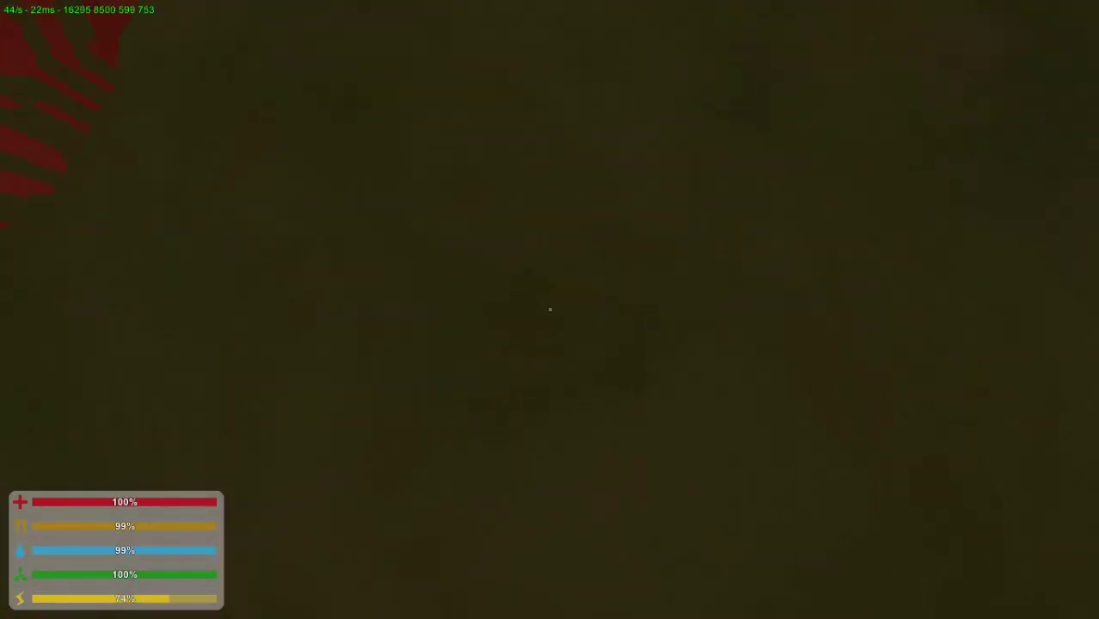
key("w")
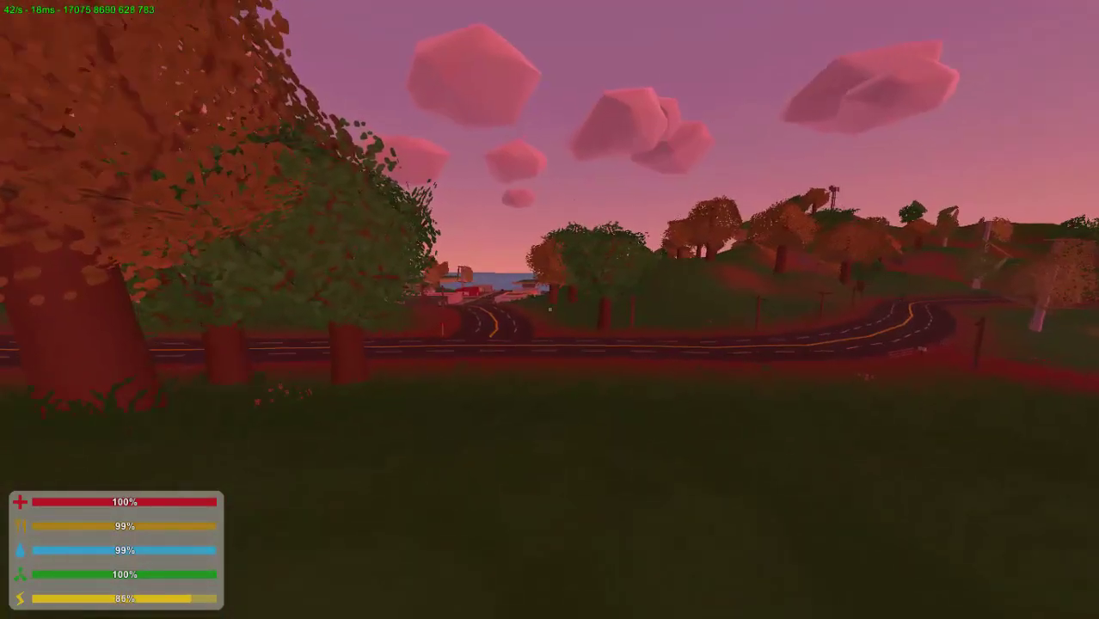
key("d")
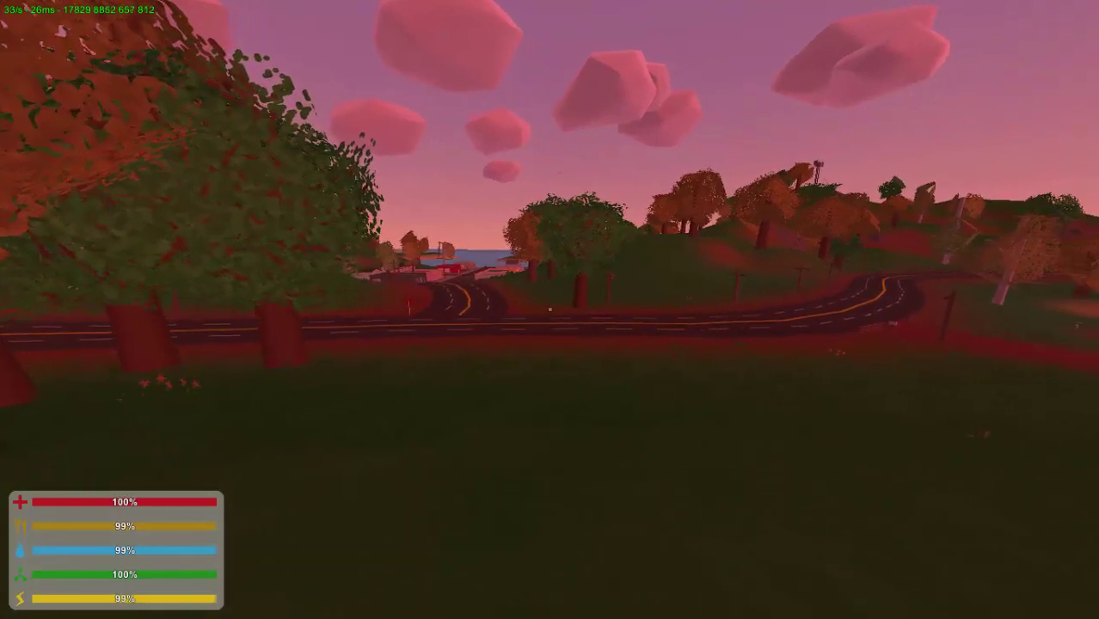
Broadcast the message hello to the players from the UnturnedServer console with the say command, and check it in the game.
key("alt+Tab")
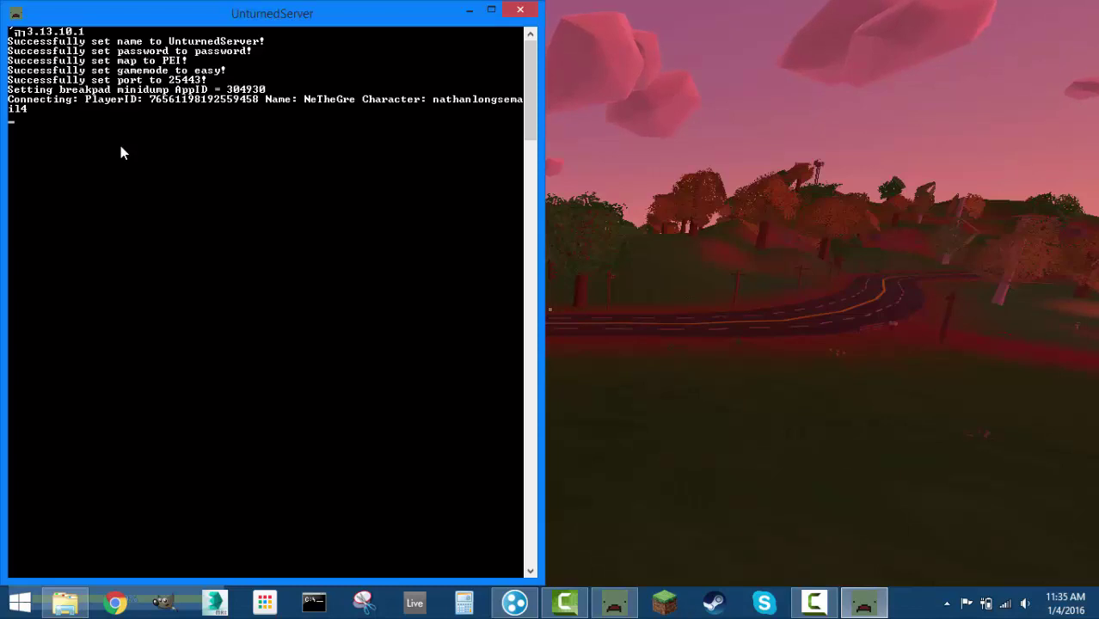
type("hello")
key("Return")
type("say")
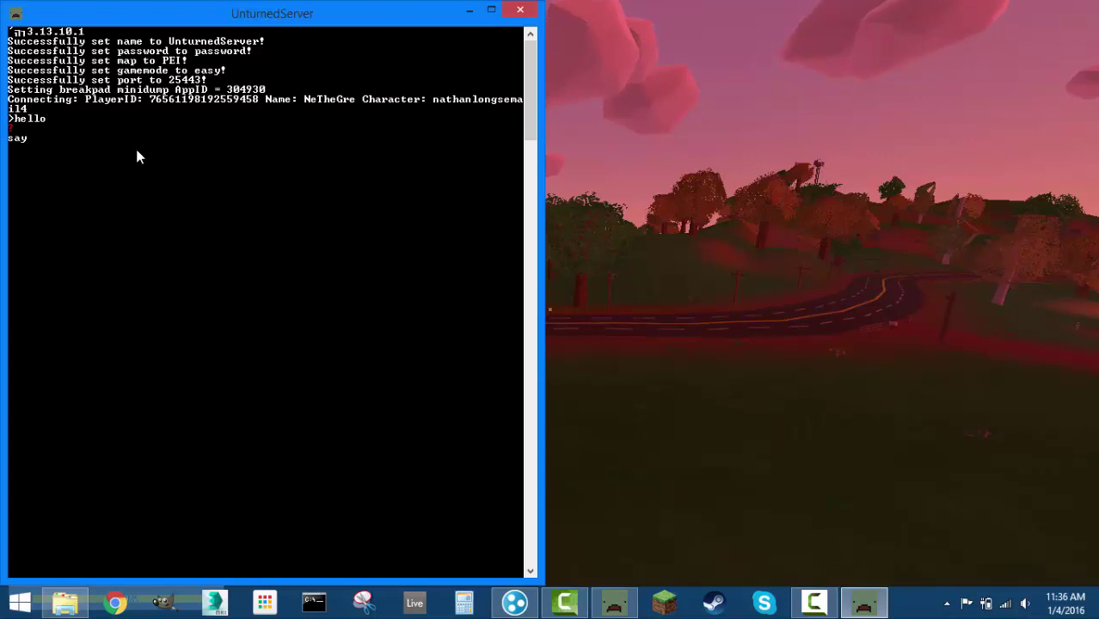
type(" hello")
key("Return")
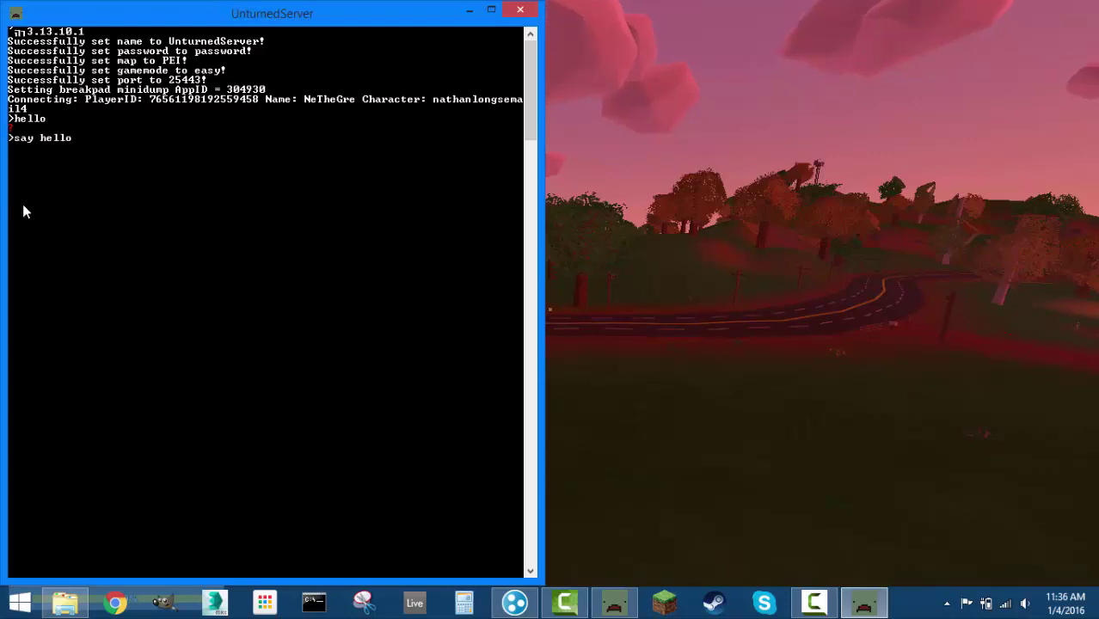
key("alt+Tab")
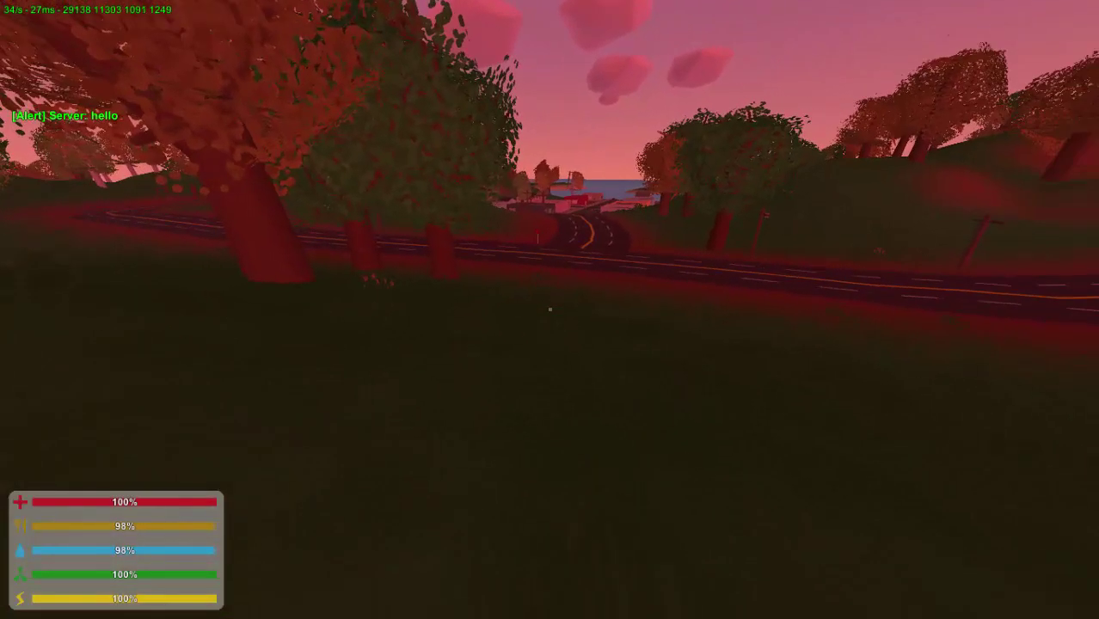
key("w")
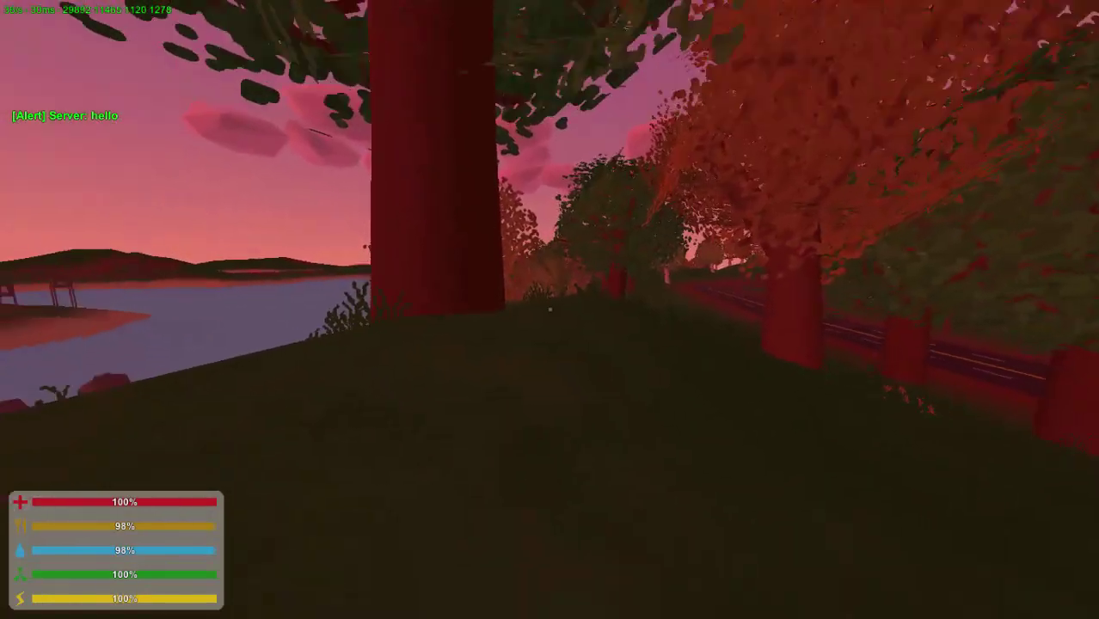
key("w")
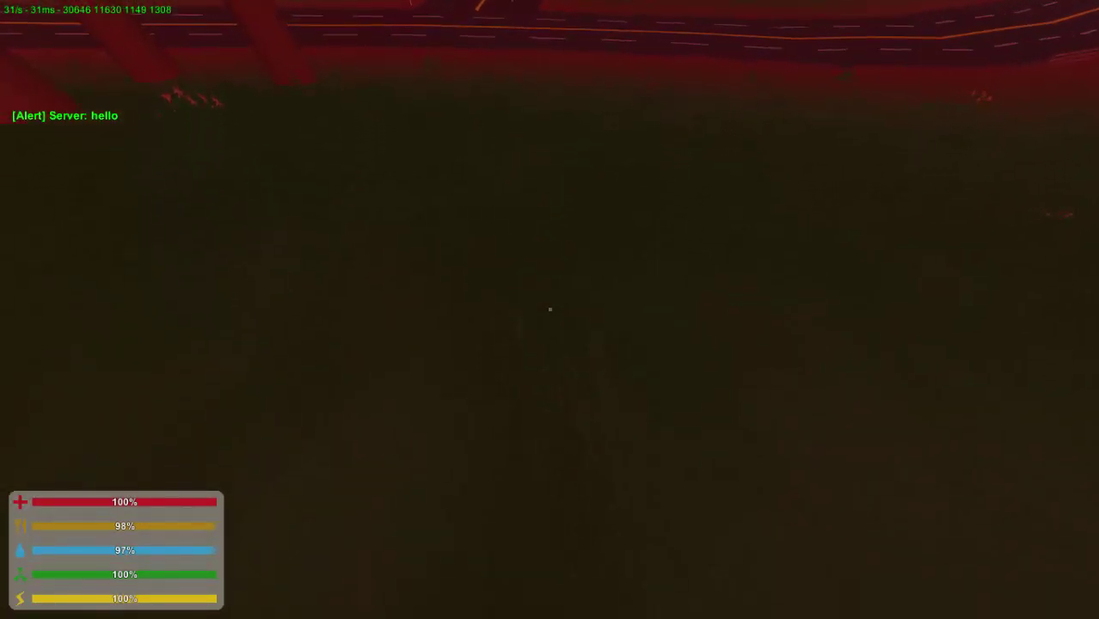
key("w")
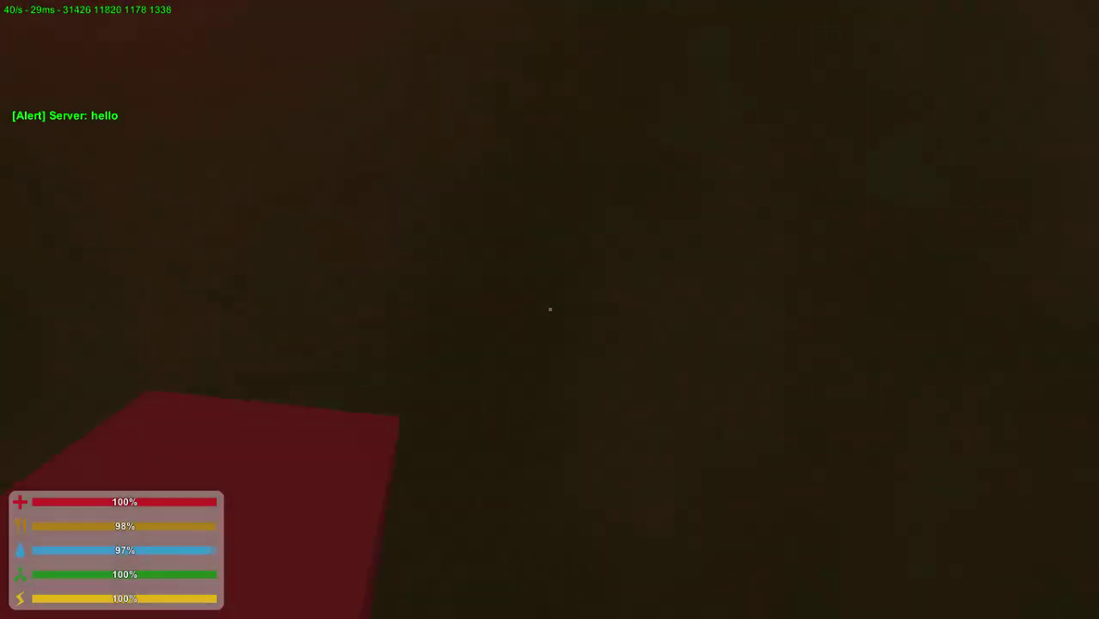
Set the server's time to day and to night from the UnturnedServer console, checking each change in the game.
key("alt+Tab")
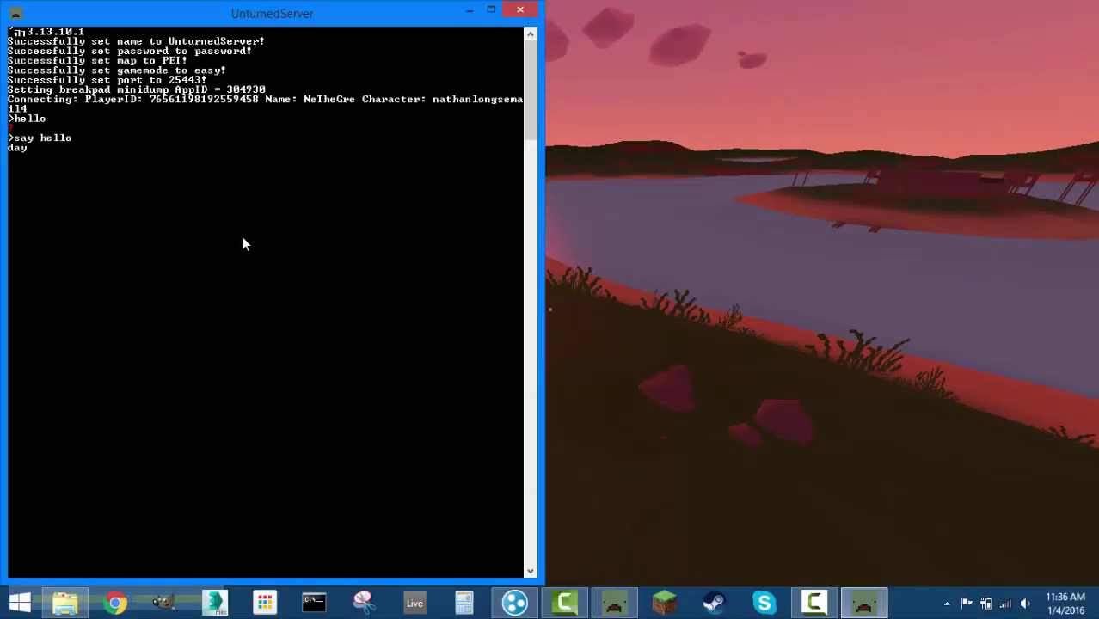
type("day")
key("Return")
key("alt+Tab")
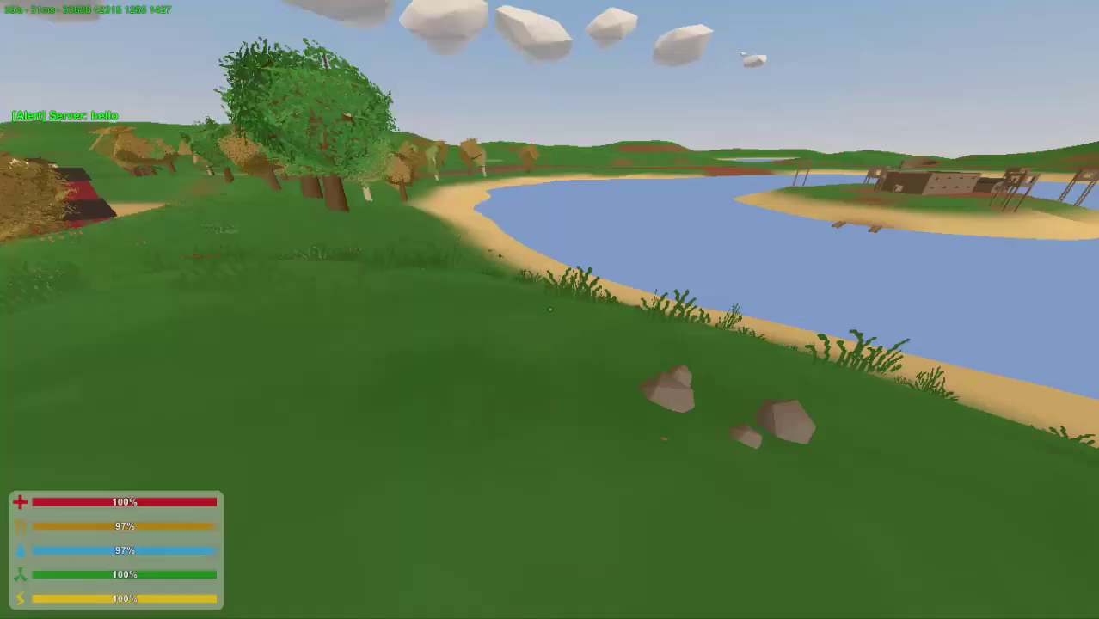
key("alt+Tab")
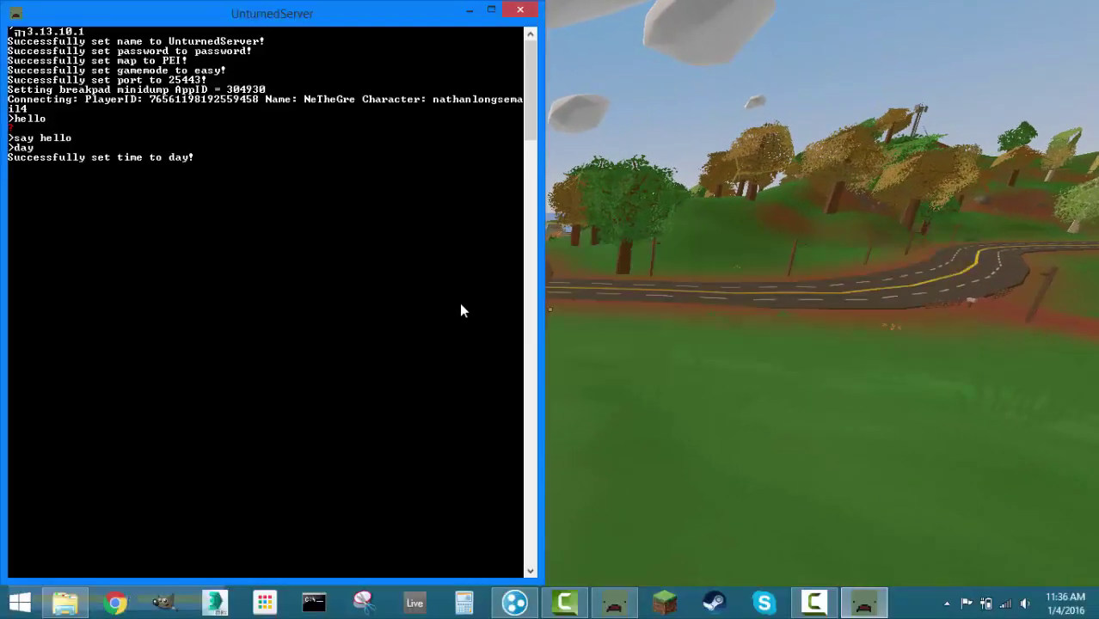
type("night")
key("Return")
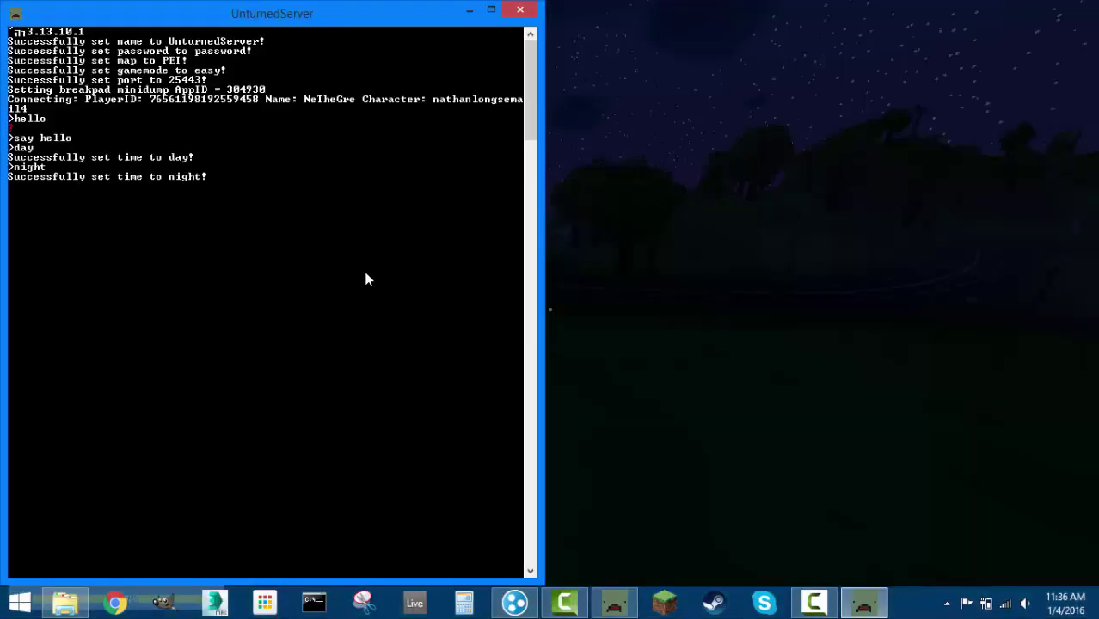
key("alt+Tab")
key("alt+Tab")
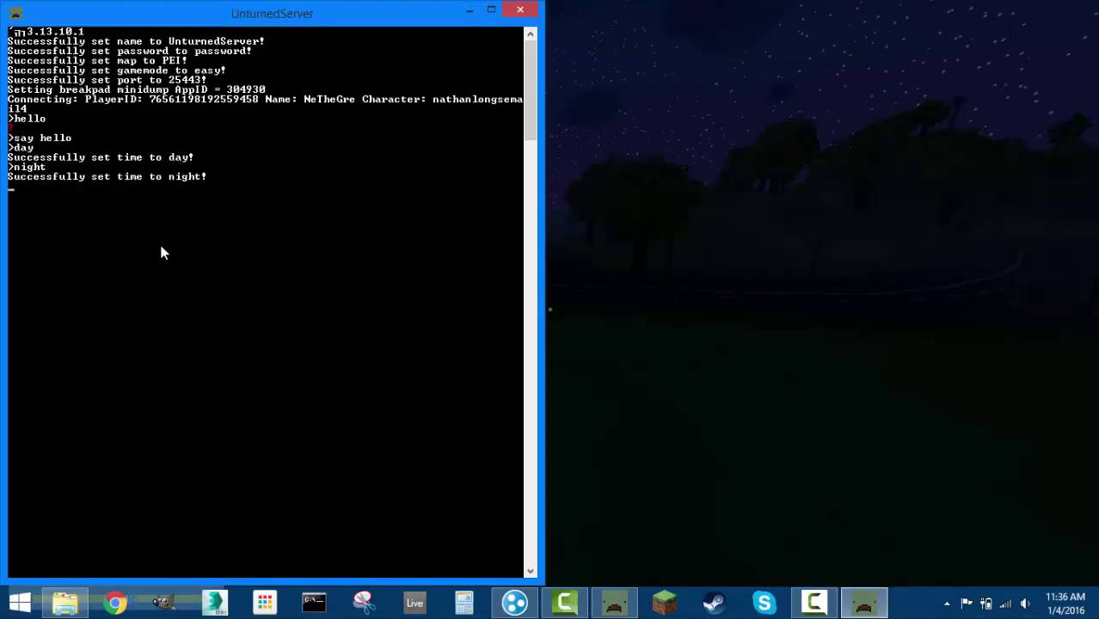
Try the commands midday, noon and midnight in the server console.
type("midday")
key("Return")
type("noon")
key("Return")
type("midni")
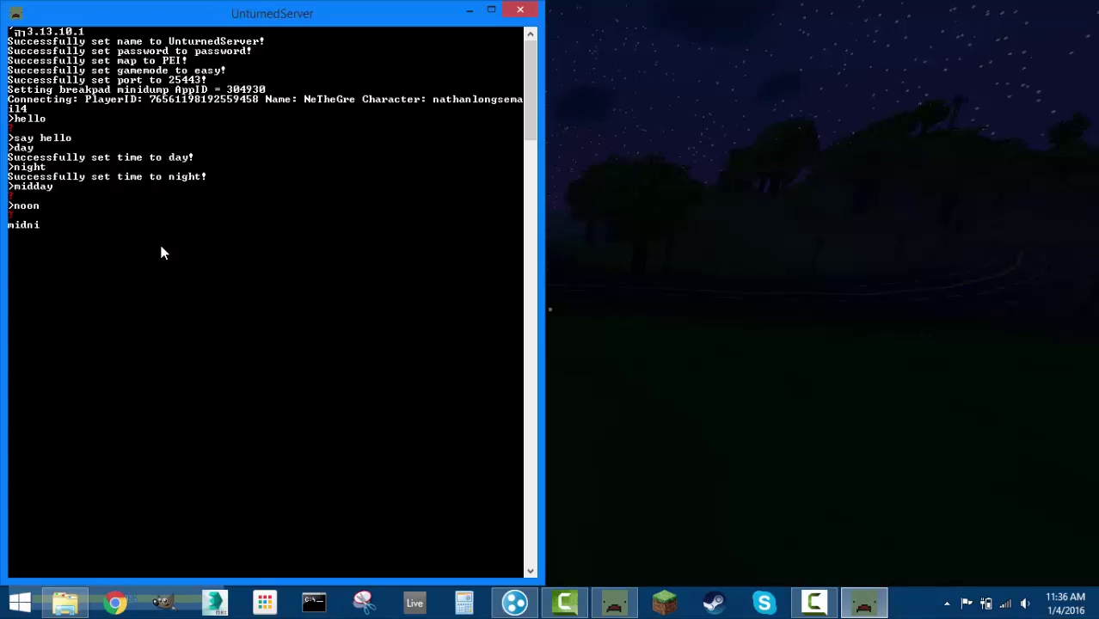
type("ght")
key("Return")
List the server's console commands with help, and view the character's skills in the game.
type("help")
key("Return")
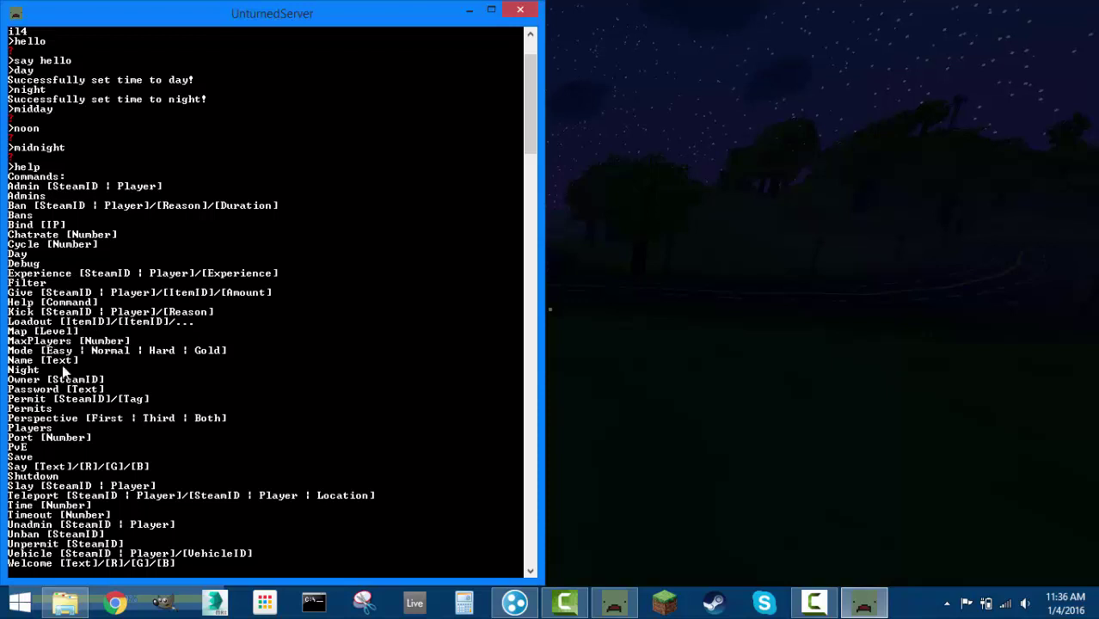
key("alt+Tab")
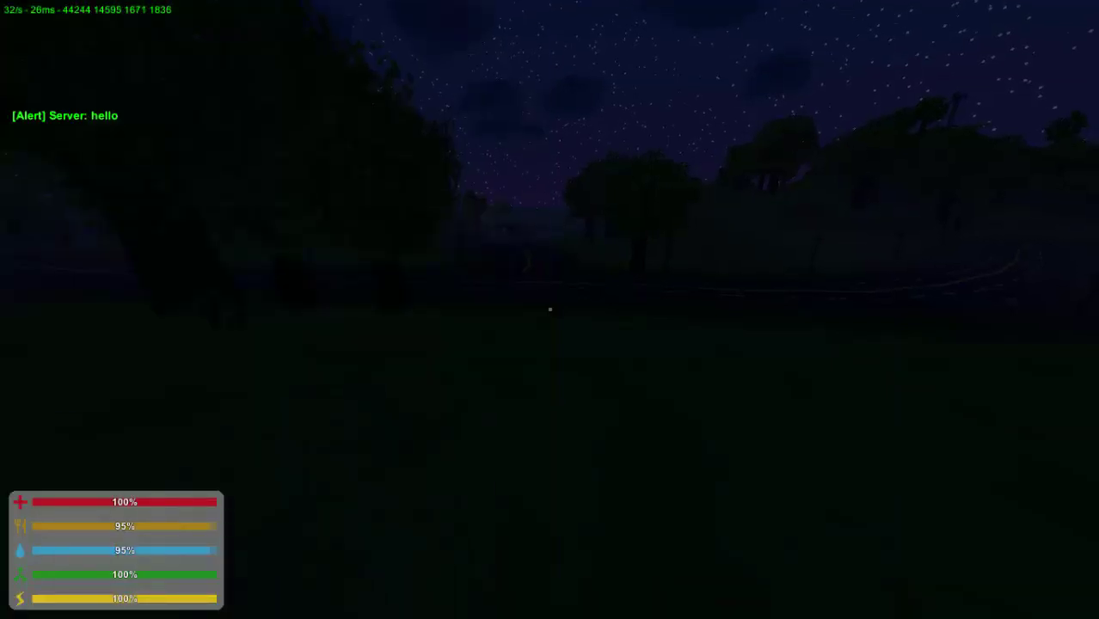
key("u")
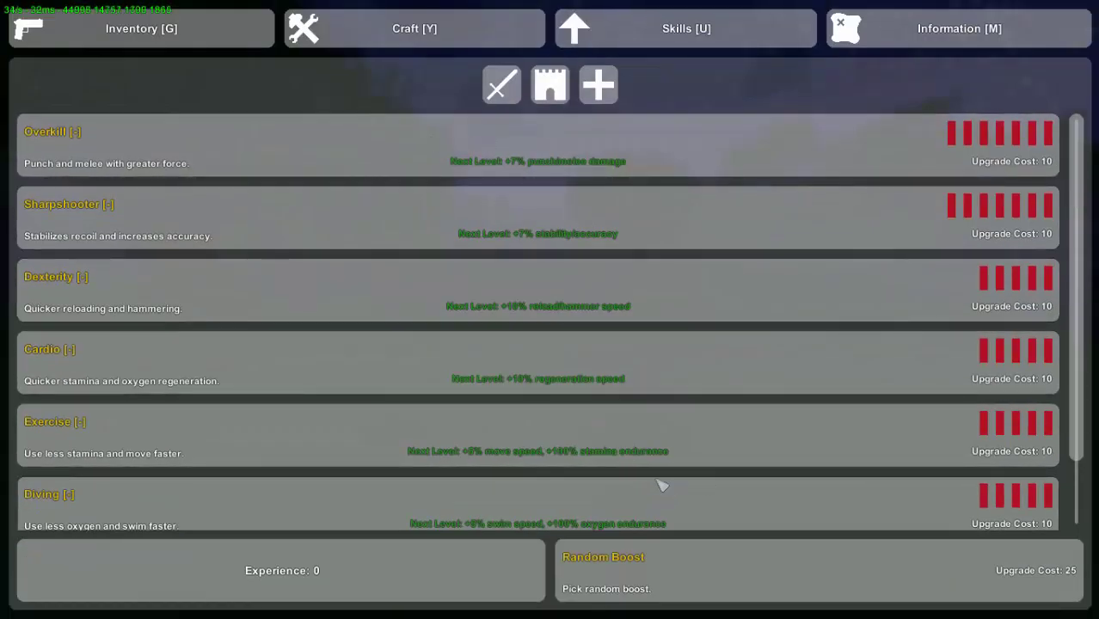
key("u")
key("alt+Tab")
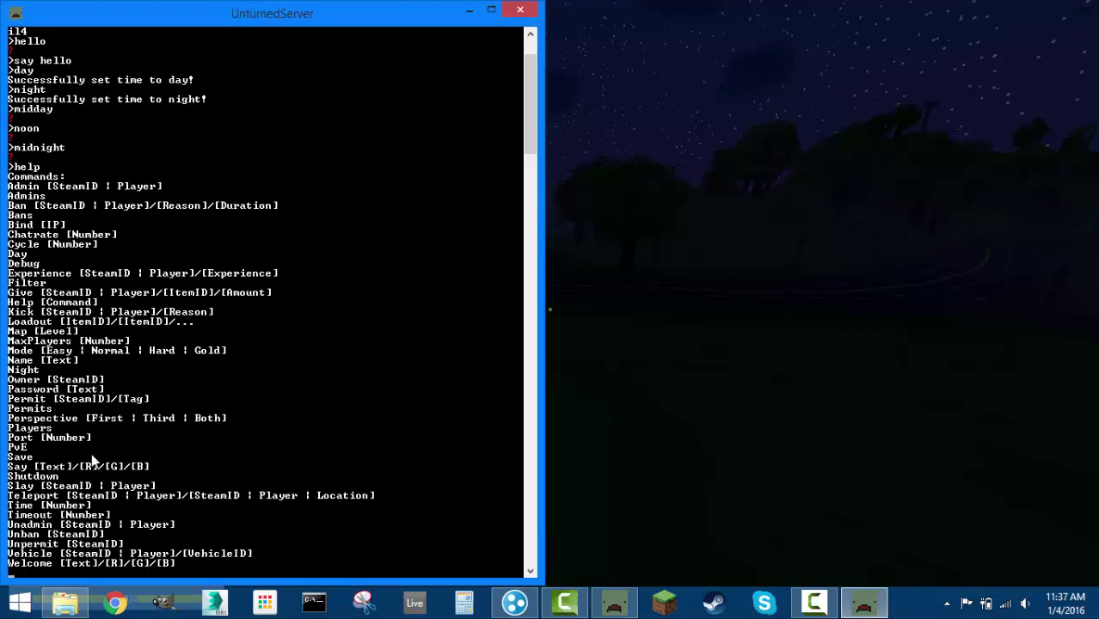
key("alt+Tab")
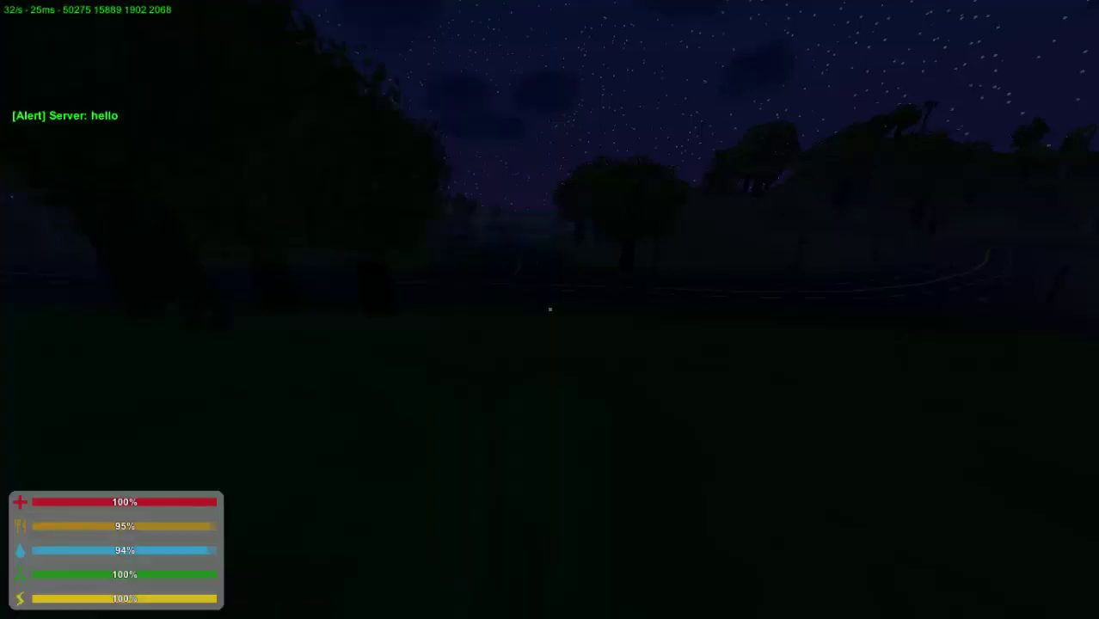
Exit the server to the game's main menu and open the play options.
key("Escape")
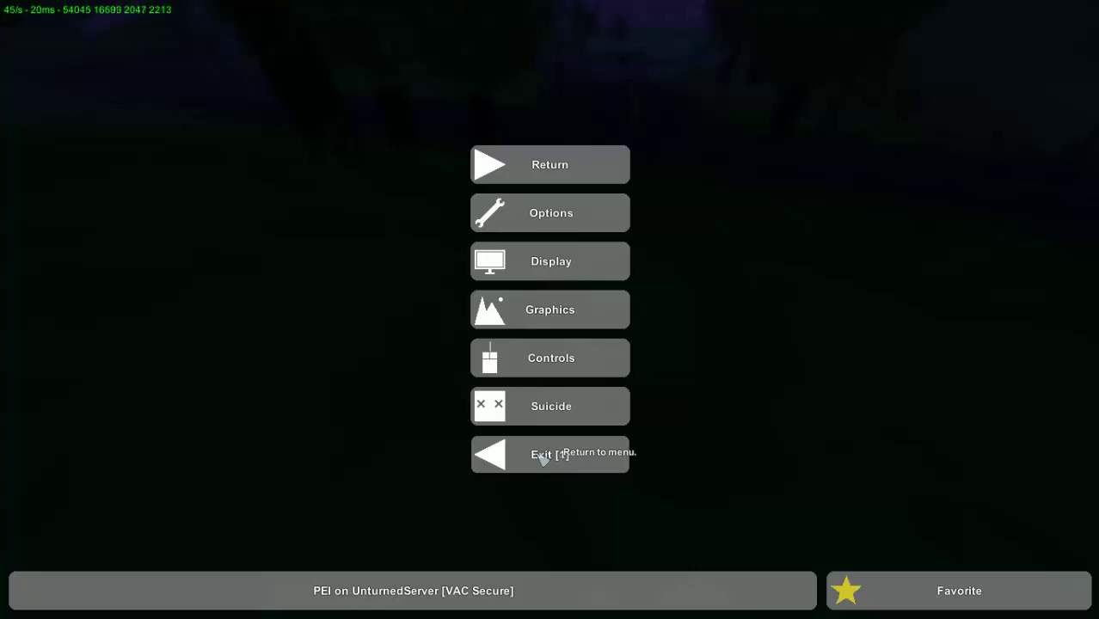
left_click(549, 454)
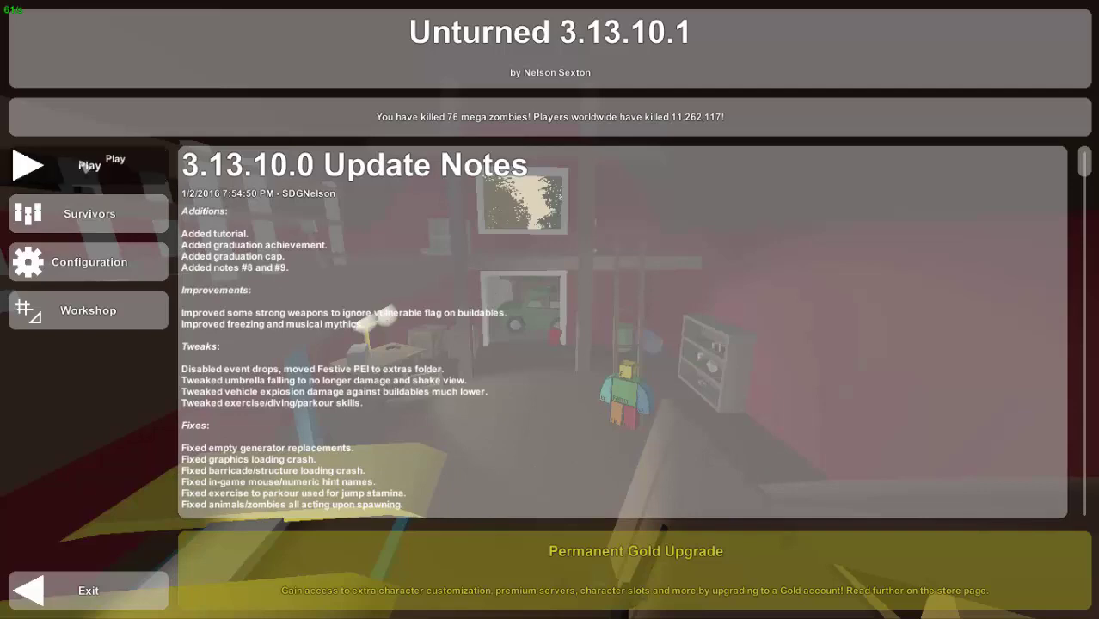
left_click(81, 164)
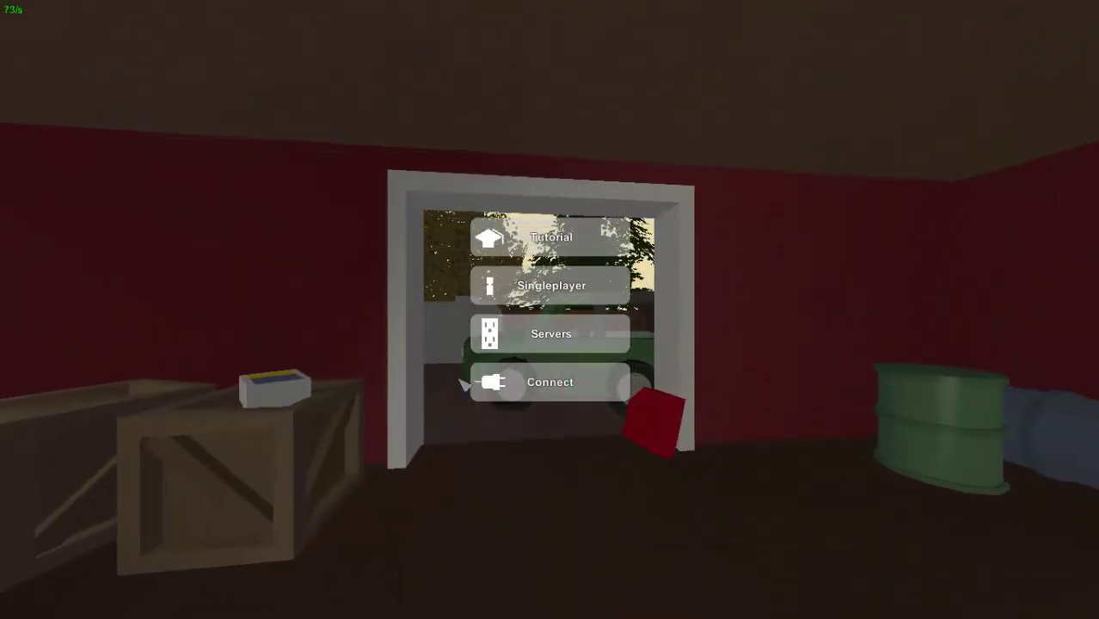
Dismiss the Banana Shirt found-item notice and back out of the item collection to the main menu.
key("alt+Tab")
key("alt+Tab")
key("alt+Tab")
key("alt+Tab")
key("alt+Tab")
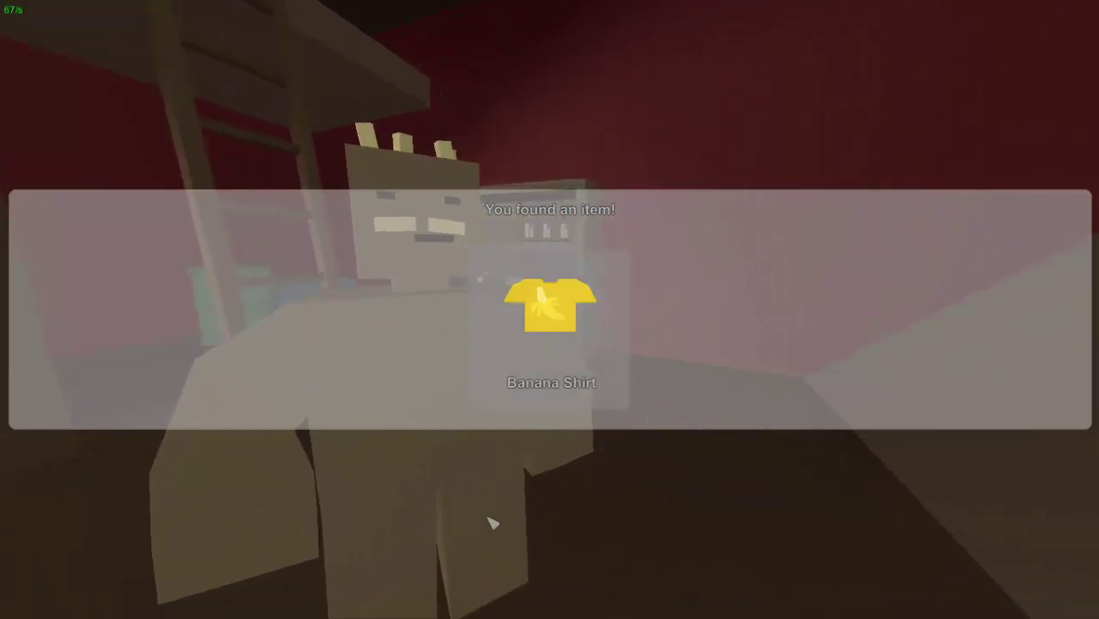
left_click(493, 487)
key("Escape")
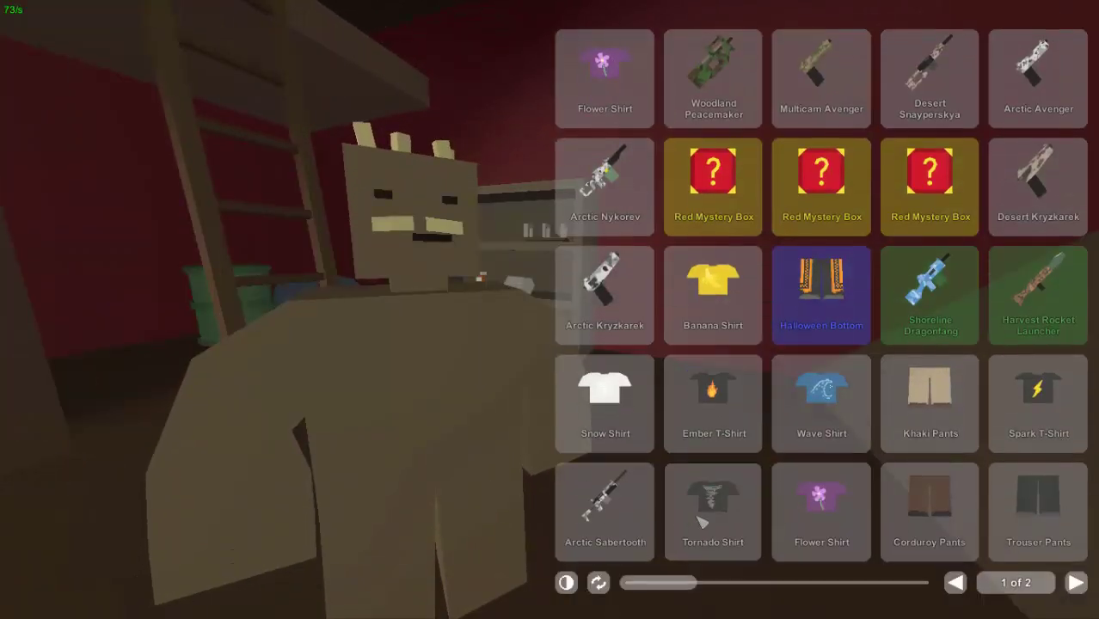
key("Escape")
key("Escape")
Switch to LogMeIn Hamachi and copy this computer's IPv4 address.
key("alt+Tab")
key("alt+Tab")
key("alt+Tab")
key("alt+Tab")
key("alt+Tab")
key("alt+Tab")
key("alt+Tab")
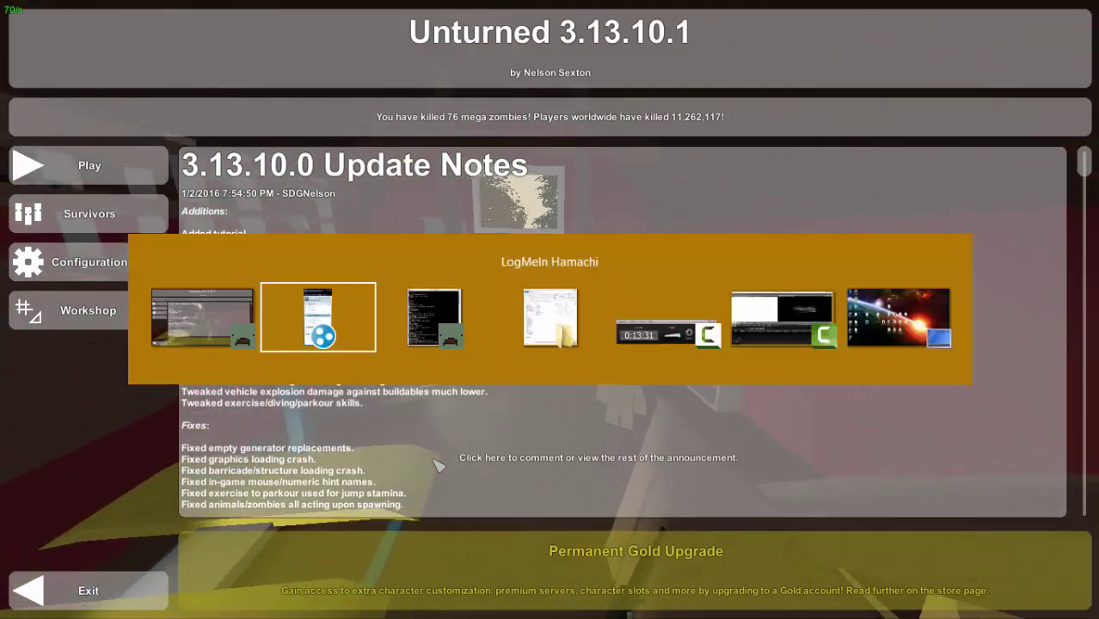
key("alt+Tab")
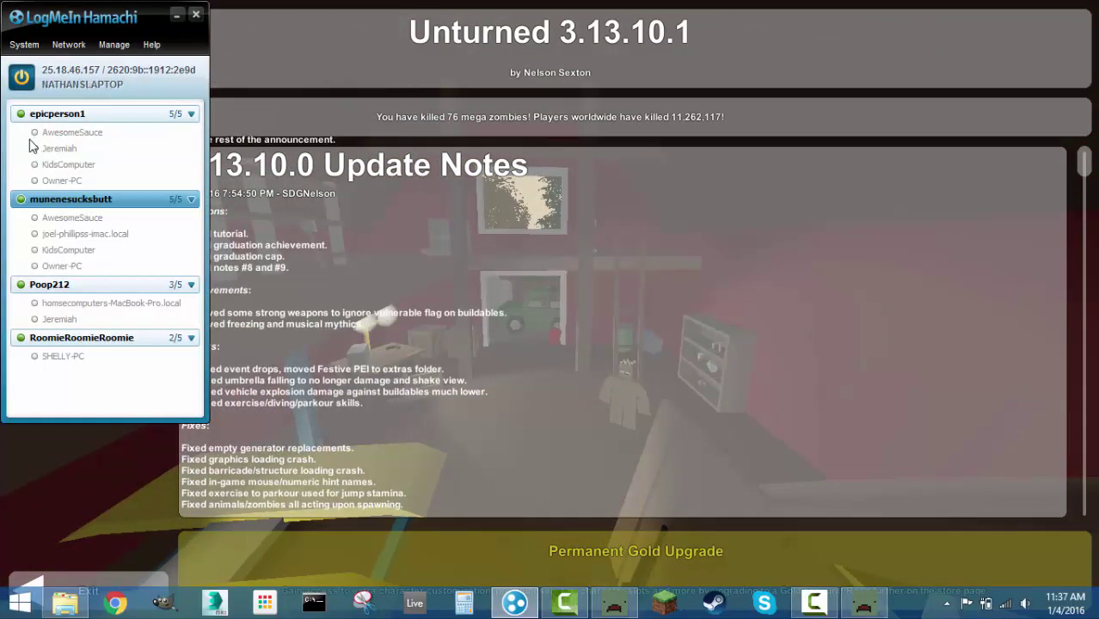
right_click(53, 73)
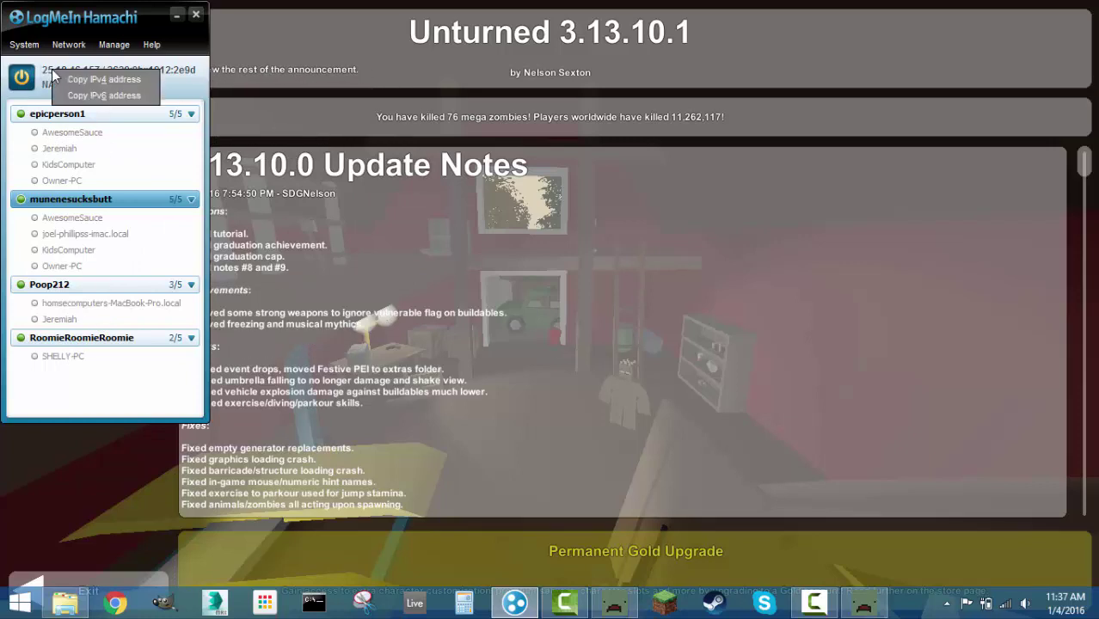
left_click(83, 82)
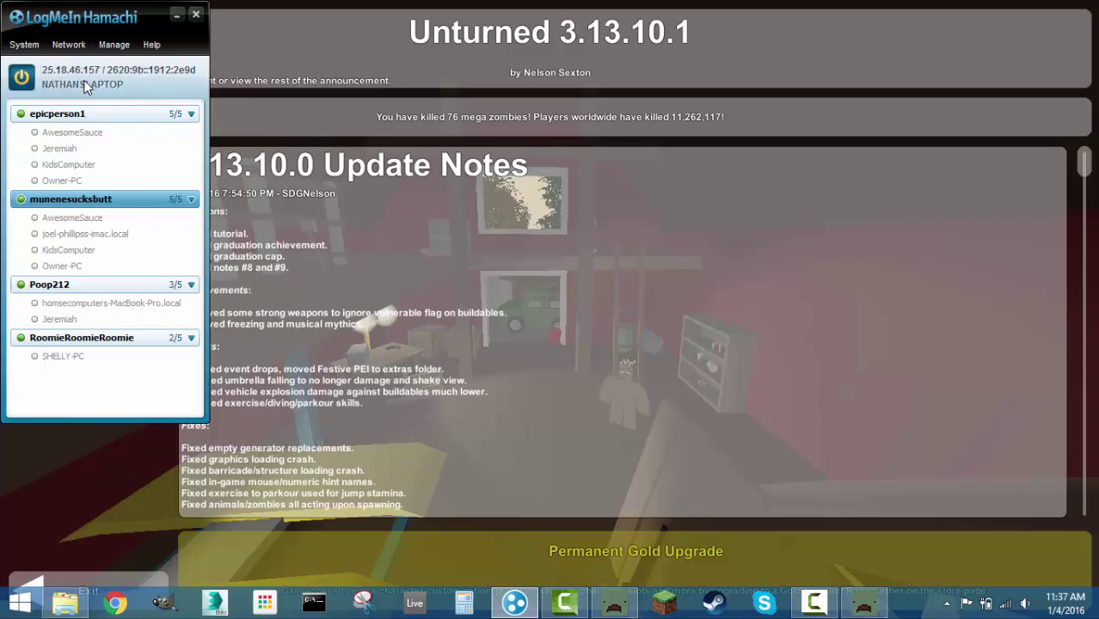
left_click(70, 138)
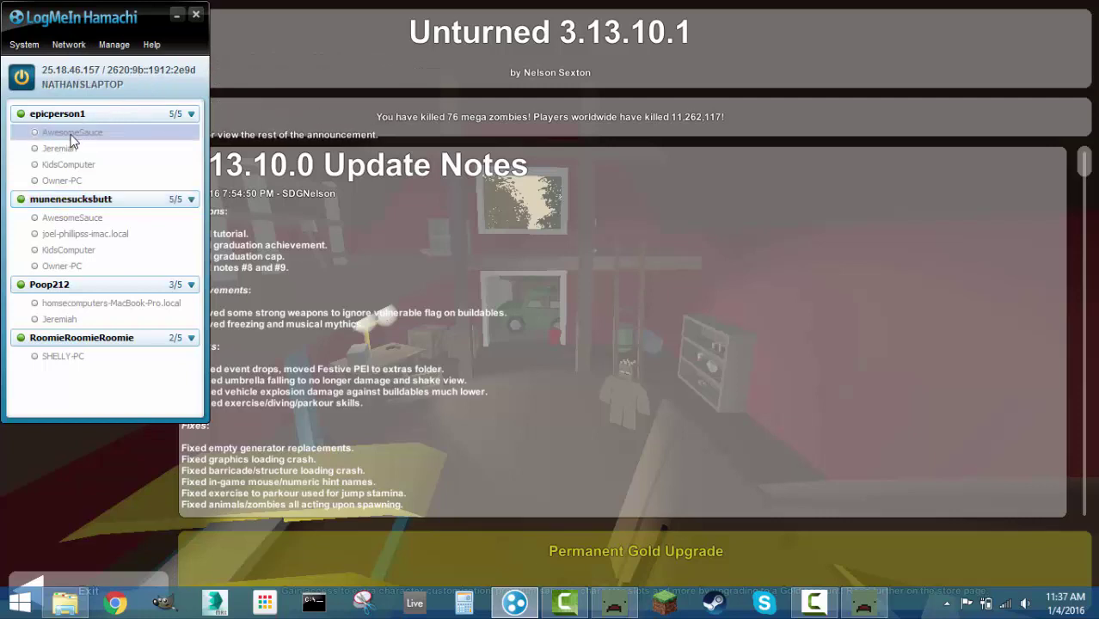
Return from Hamachi to Unturned and connect to the server at the copied IP address 25.18.46.157.
right_click(69, 138)
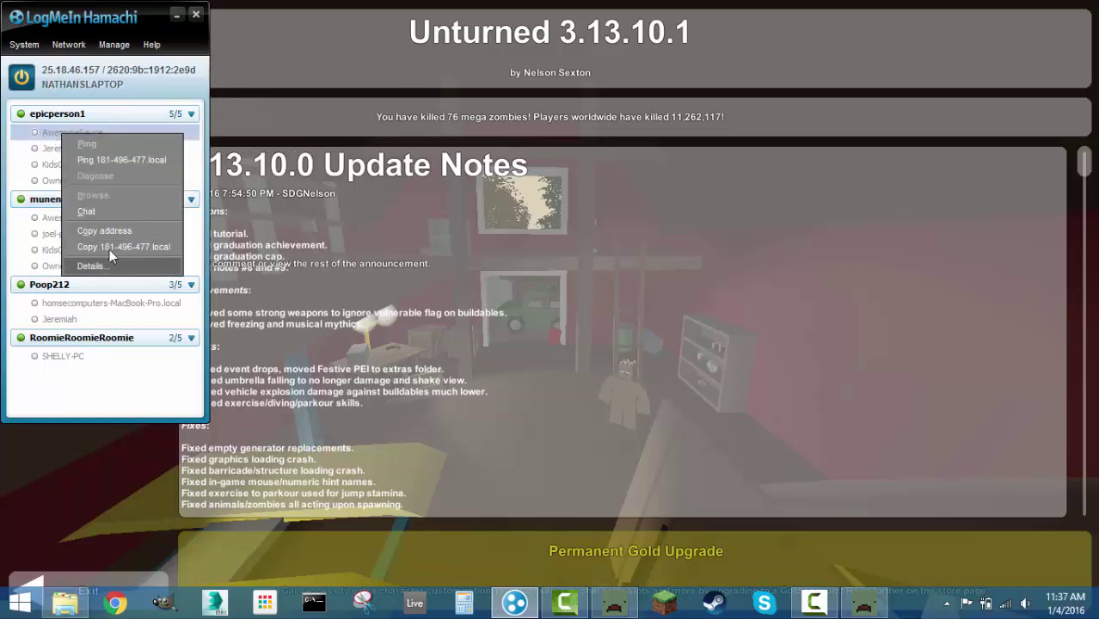
left_click(24, 240)
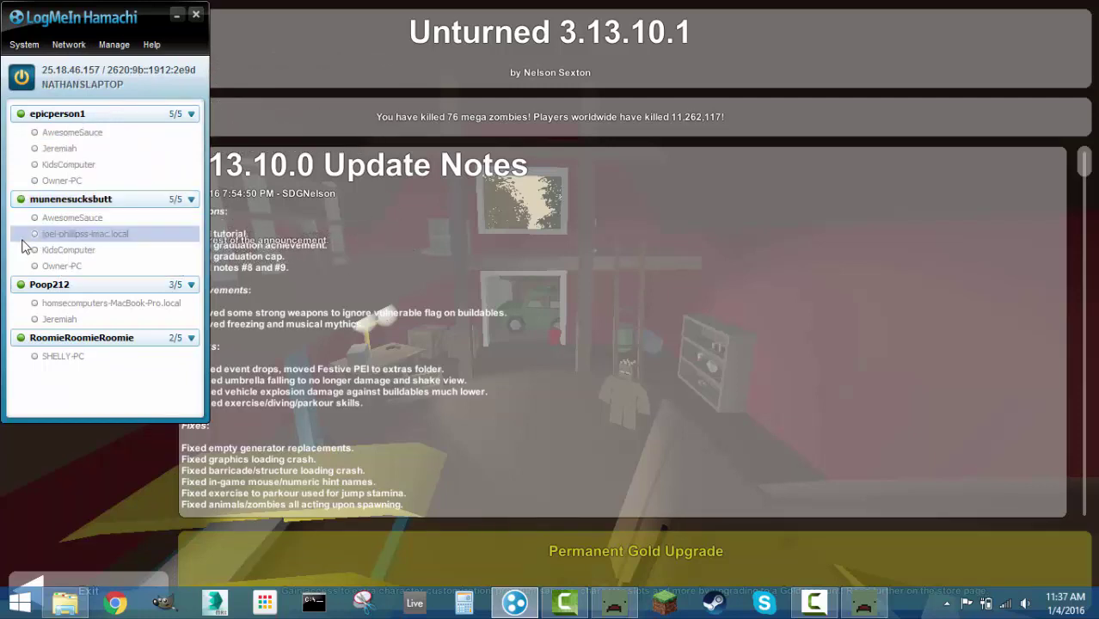
key("alt+Tab")
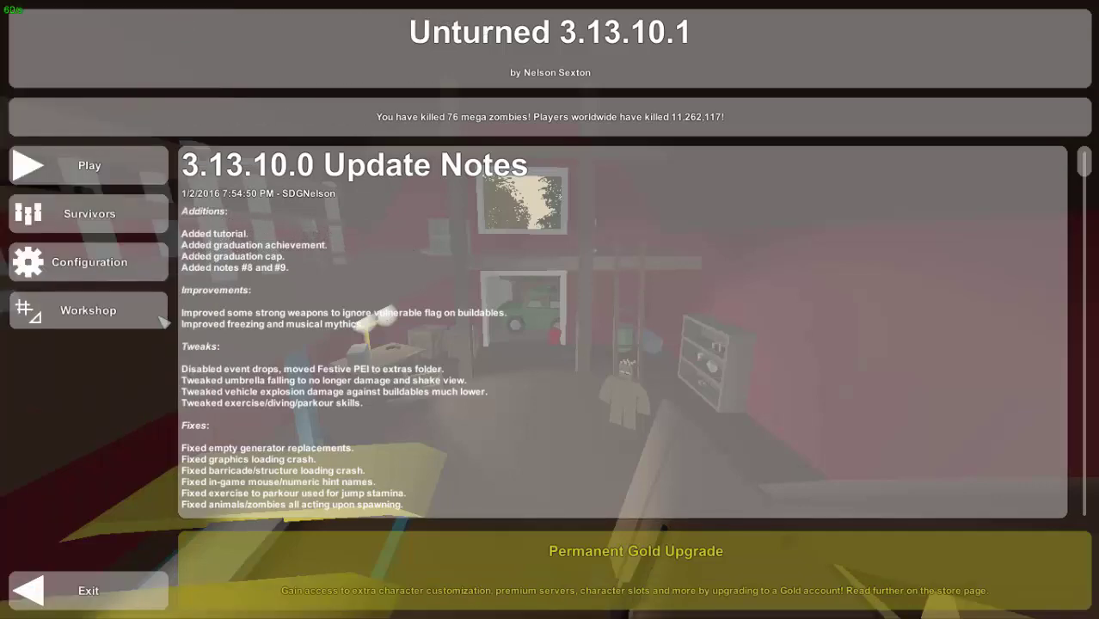
left_click(125, 176)
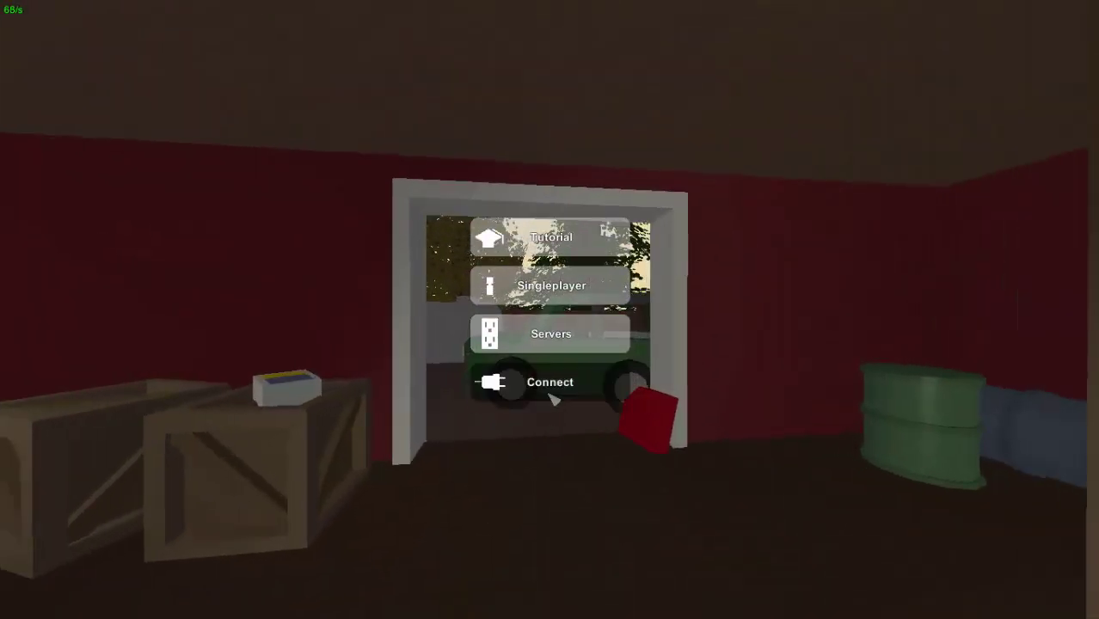
left_click(550, 387)
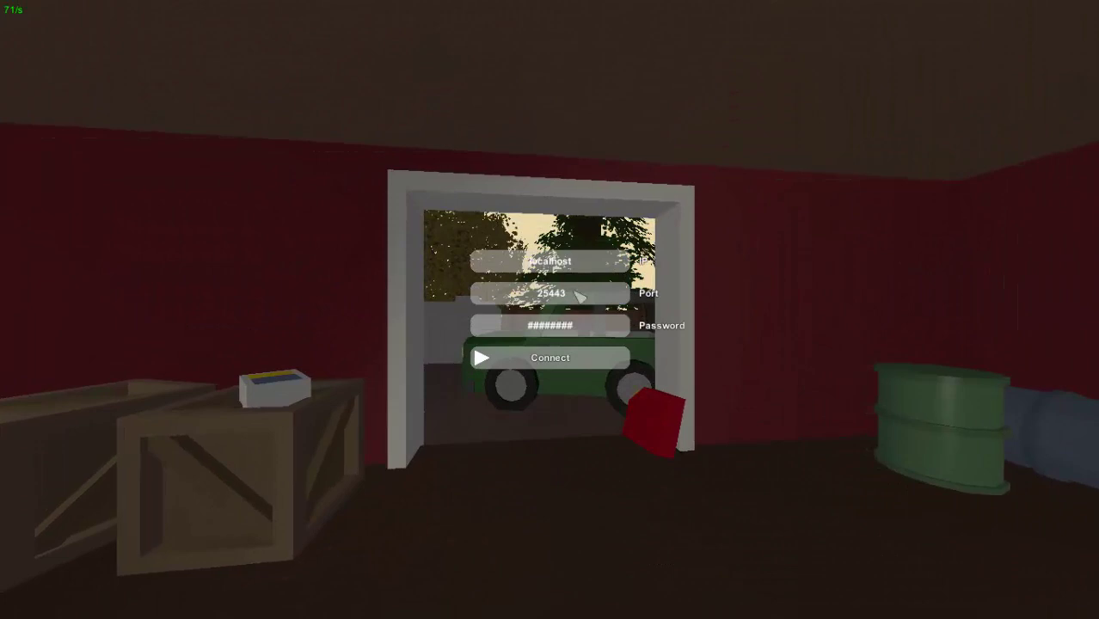
left_click(607, 267)
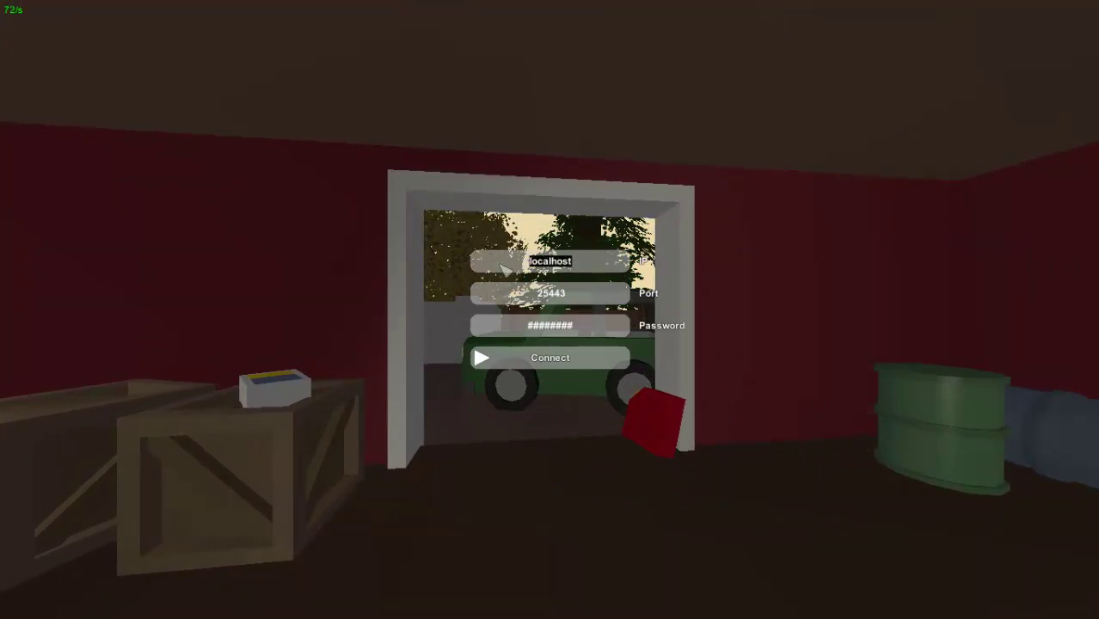
key("ctrl+v")
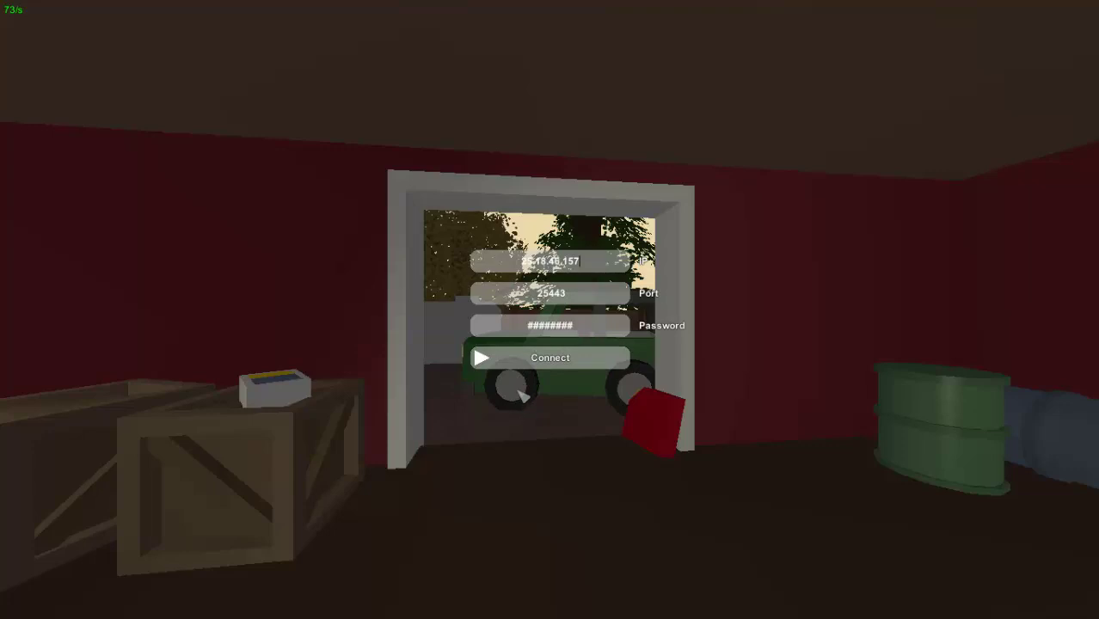
left_click(561, 361)
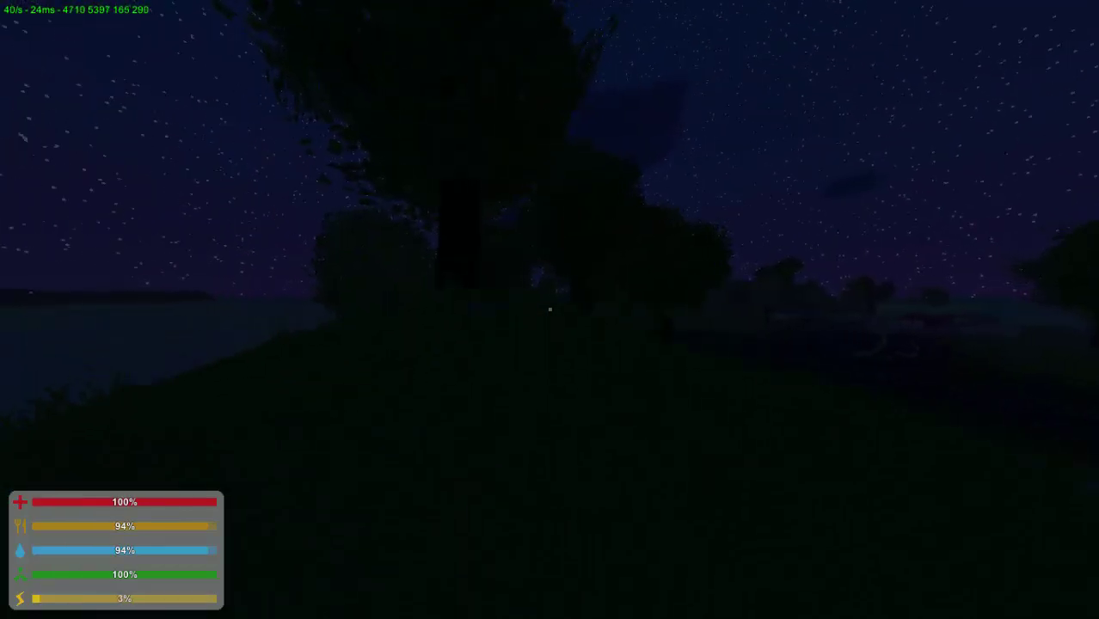
Walk and sprint the character past the trees and along the road to try out the server connection.
key("w")
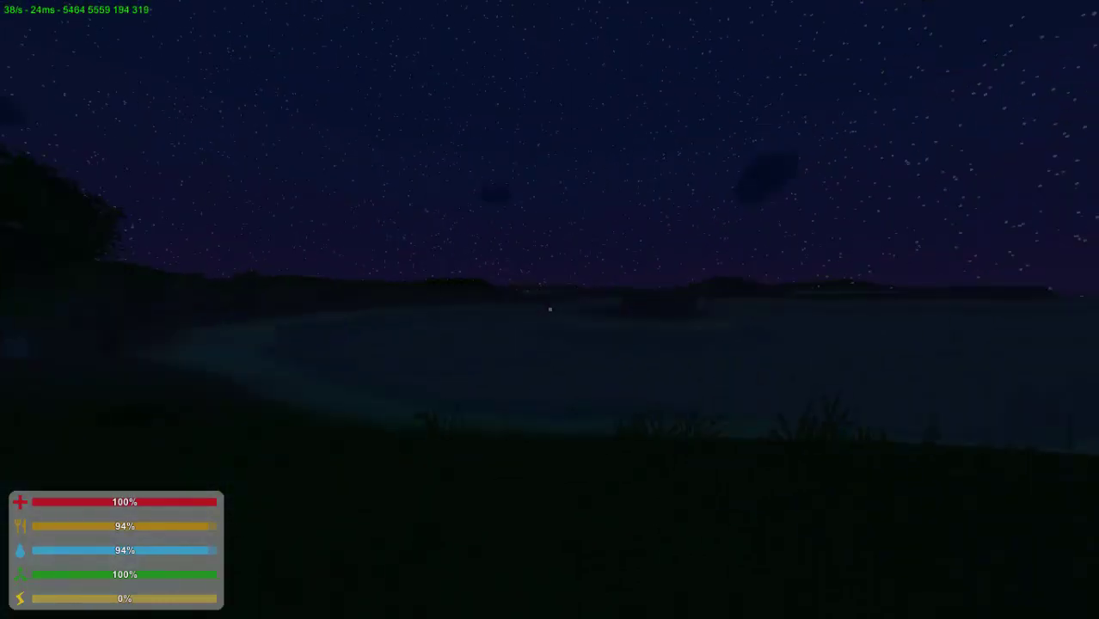
key("w")
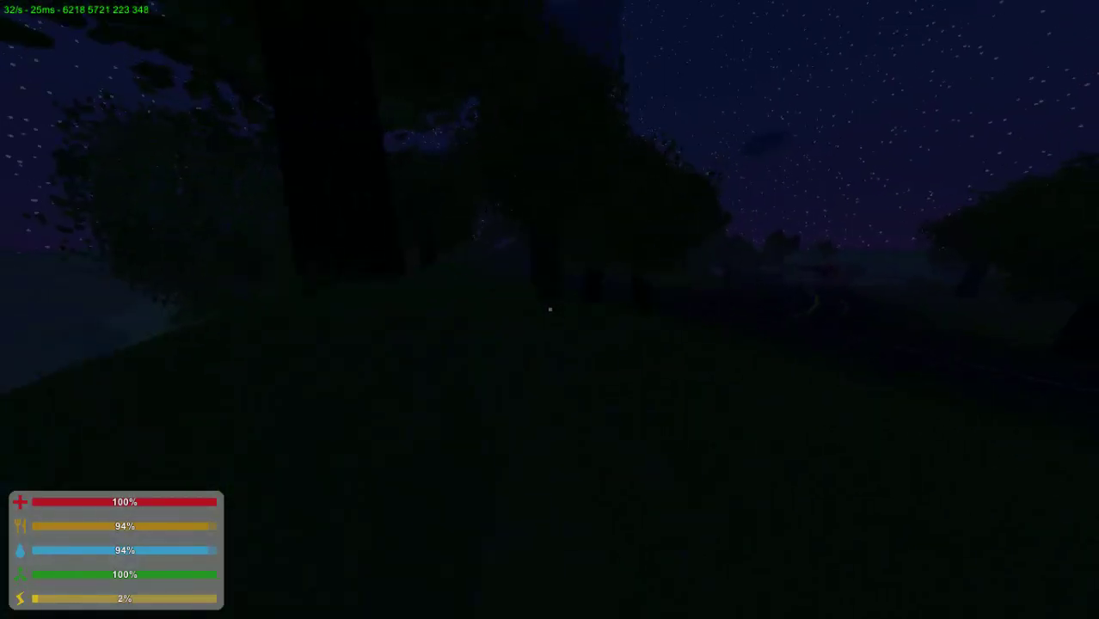
key("w")
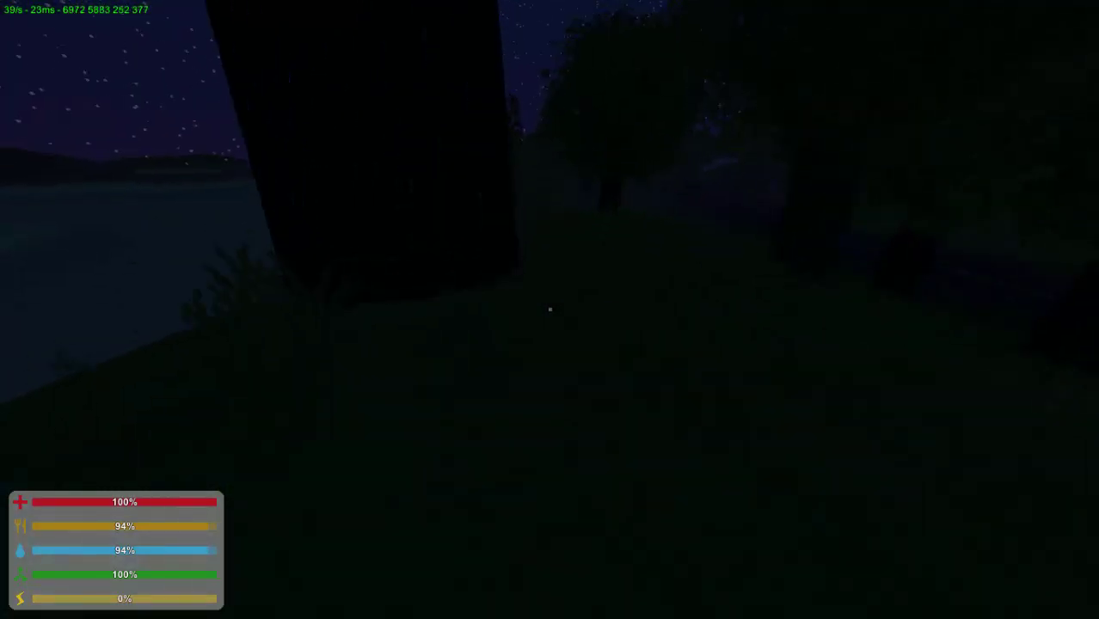
key("w")
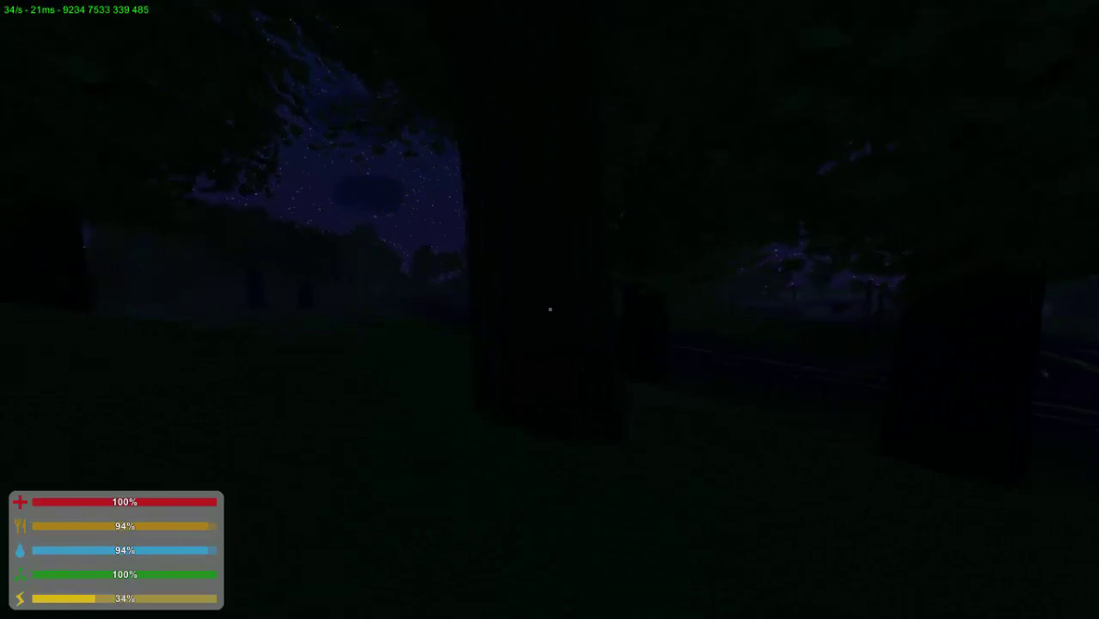
key("w")
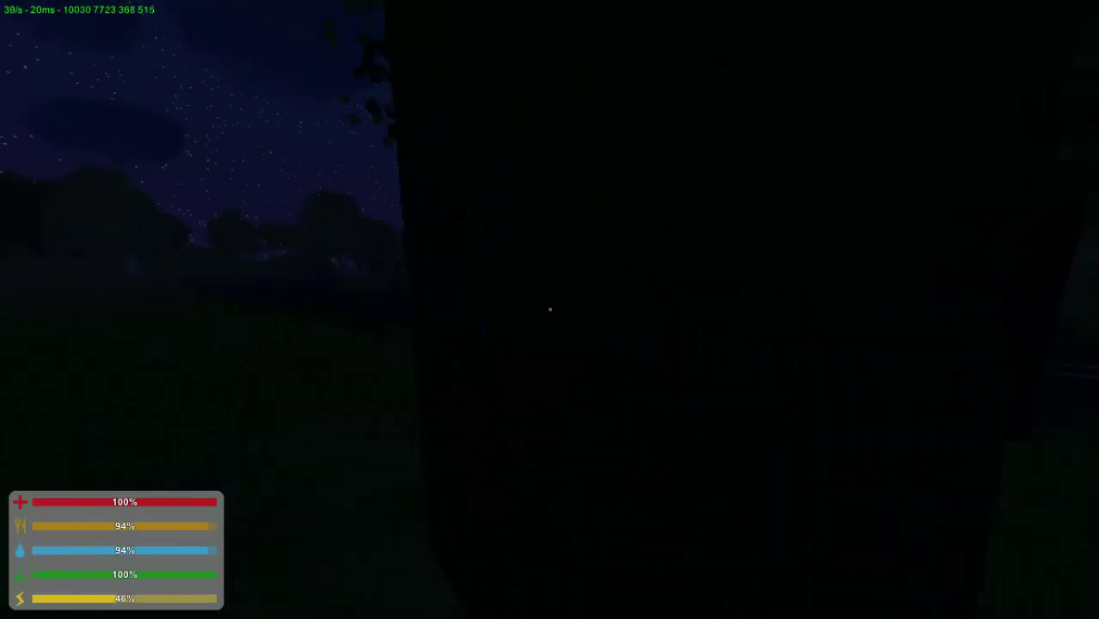
key("w")
key("w")
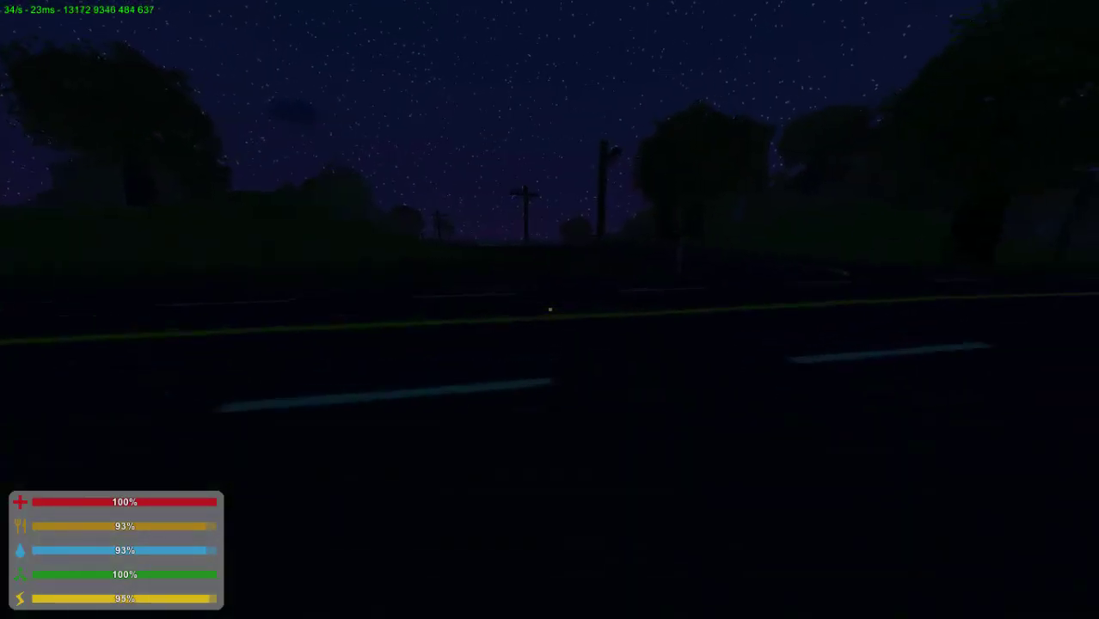
key("shift+w")
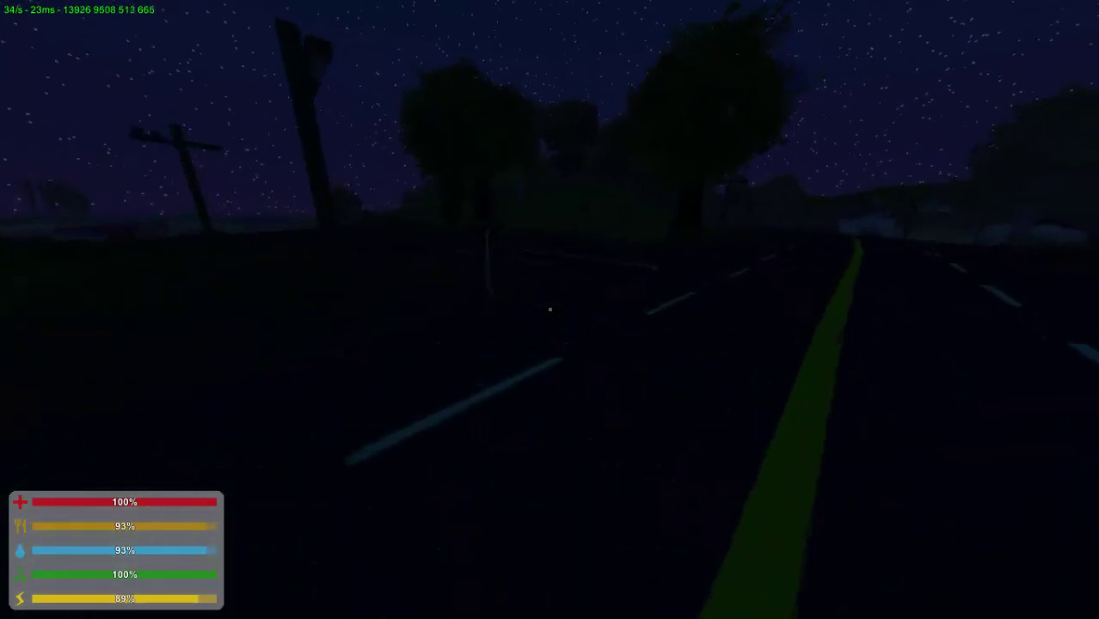
key("shift+w")
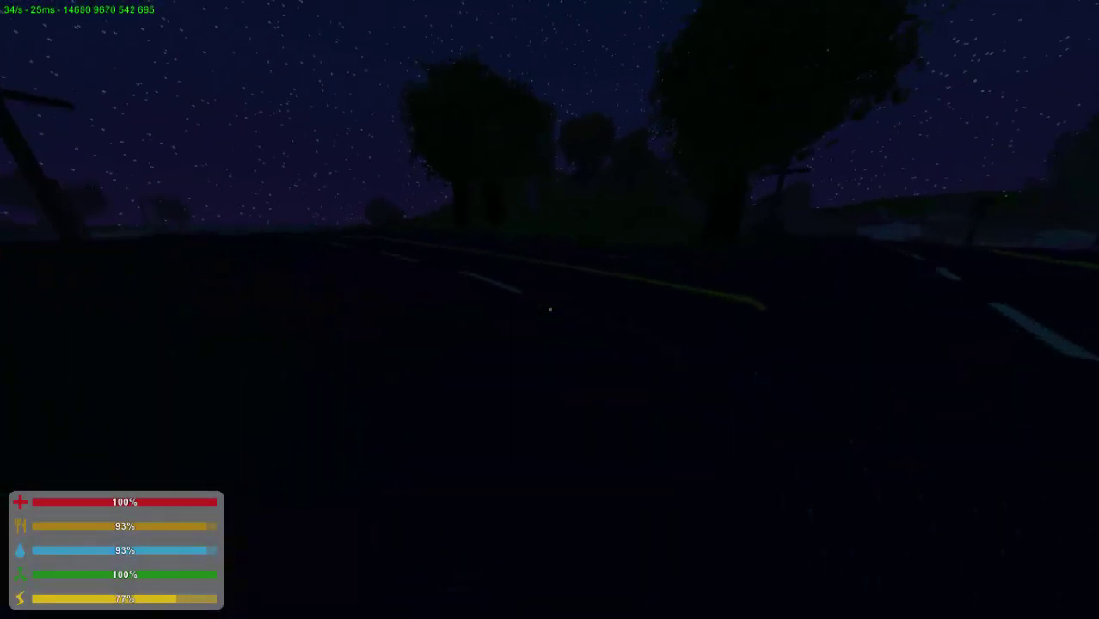
key("w")
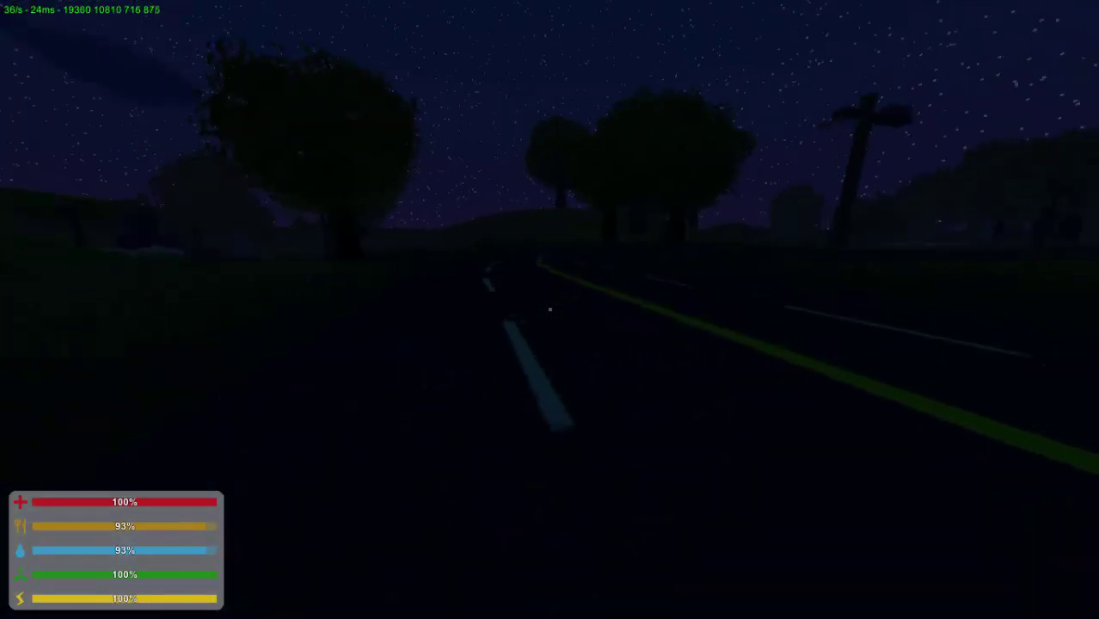
key("shift+w")
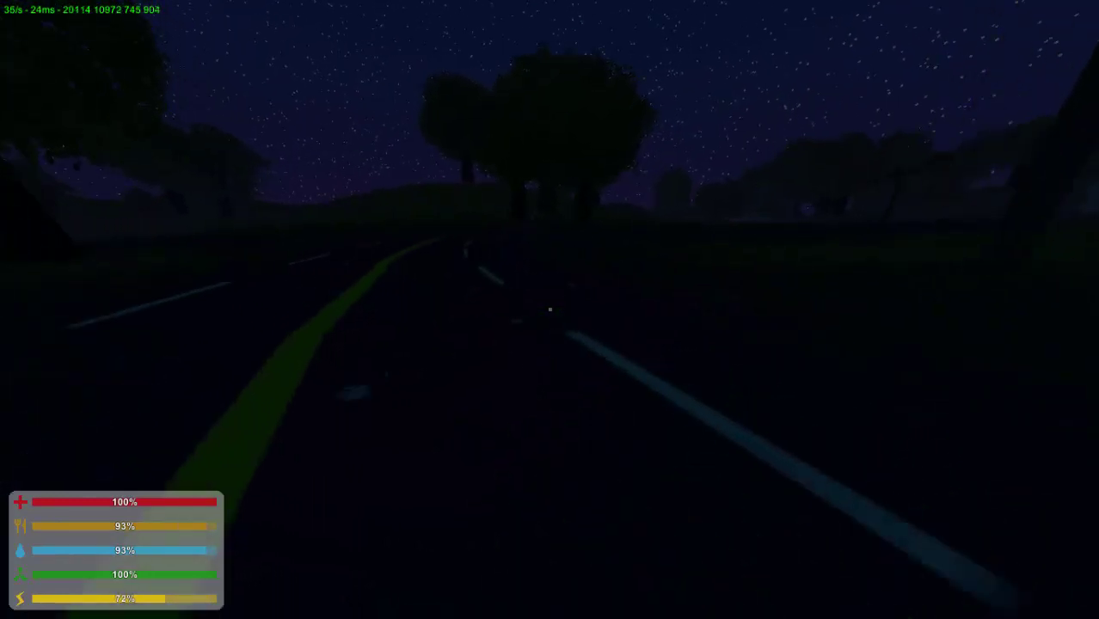
key("shift+w")
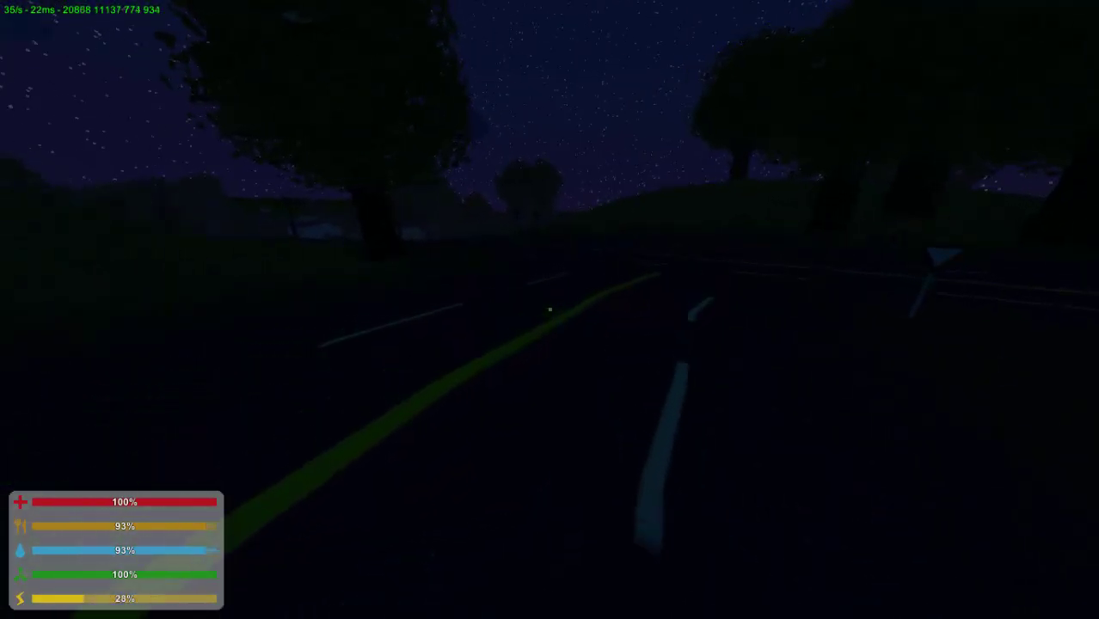
key("shift+w")
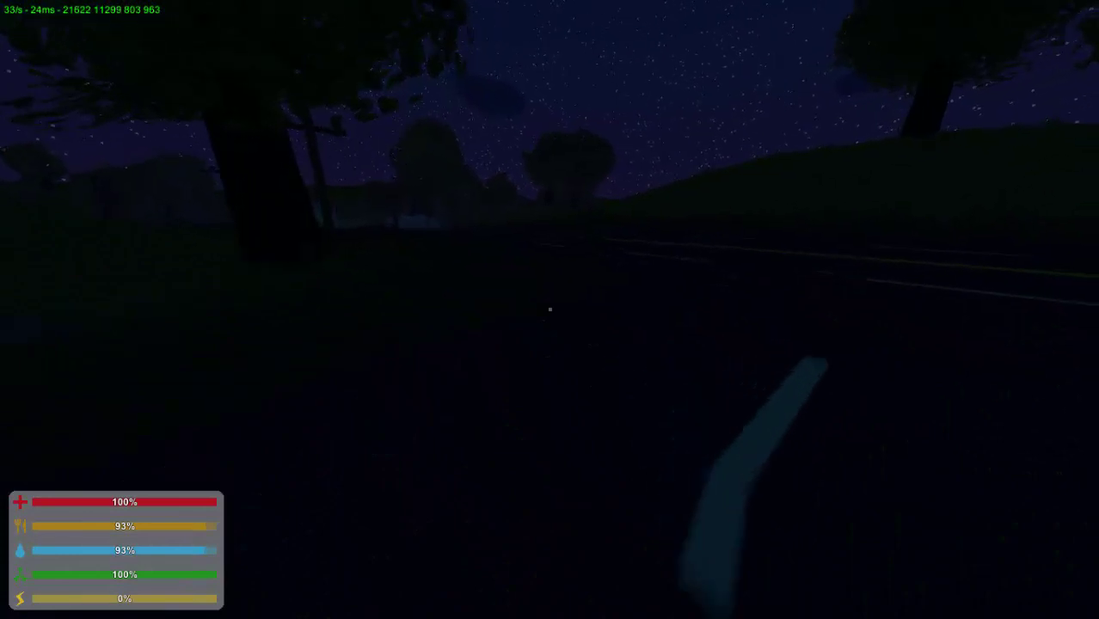
key("shift+w")
Leave the server and quit the game to the desktop.
key("Escape")
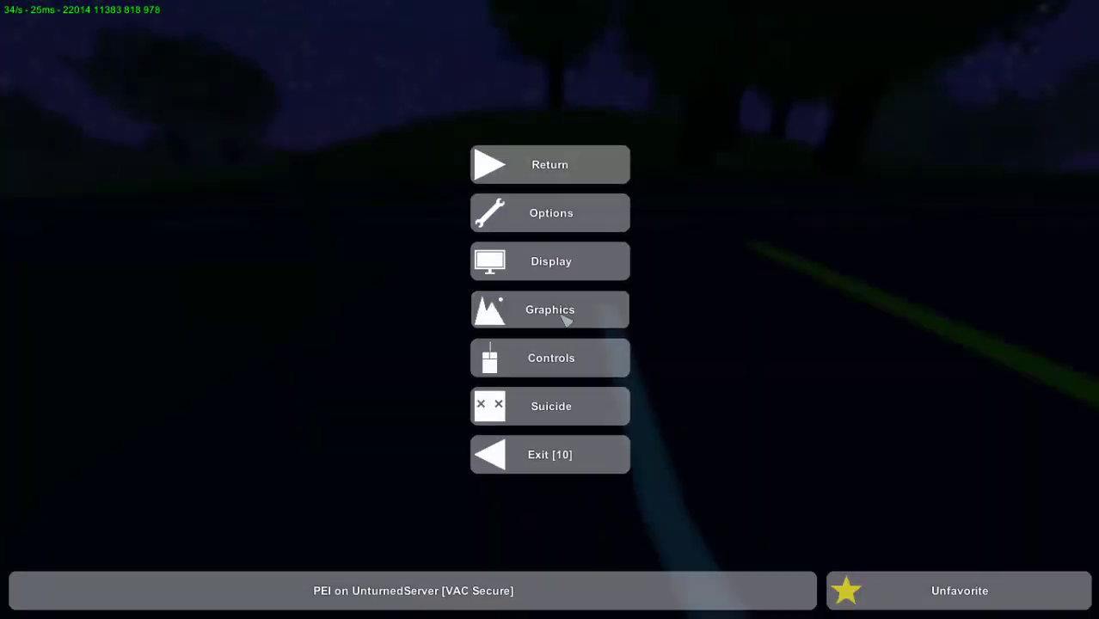
left_click(539, 455)
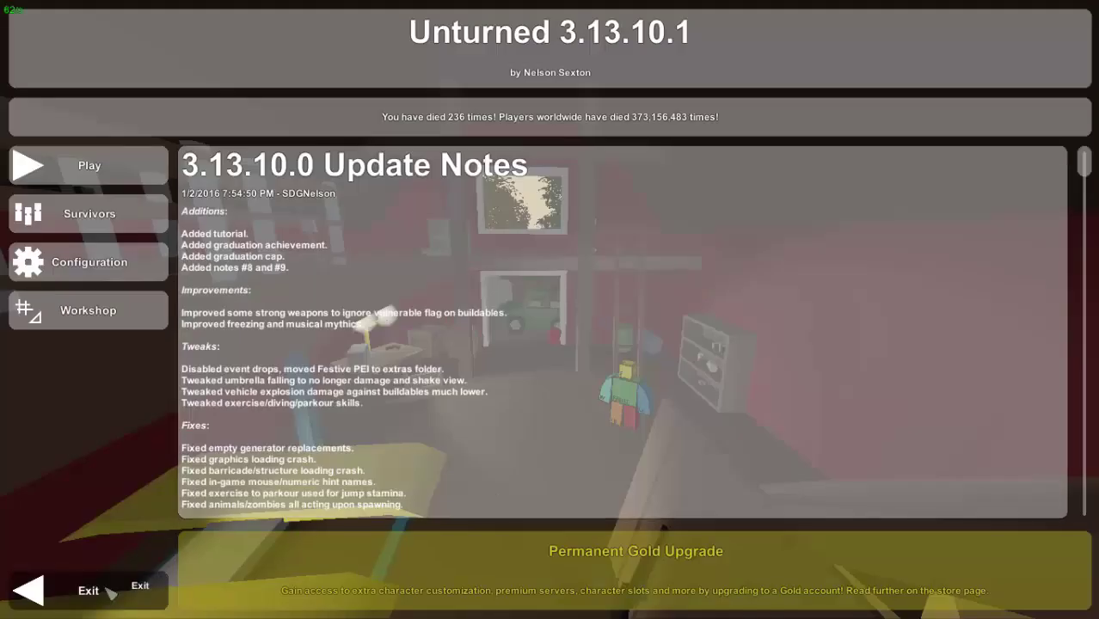
left_click(109, 590)
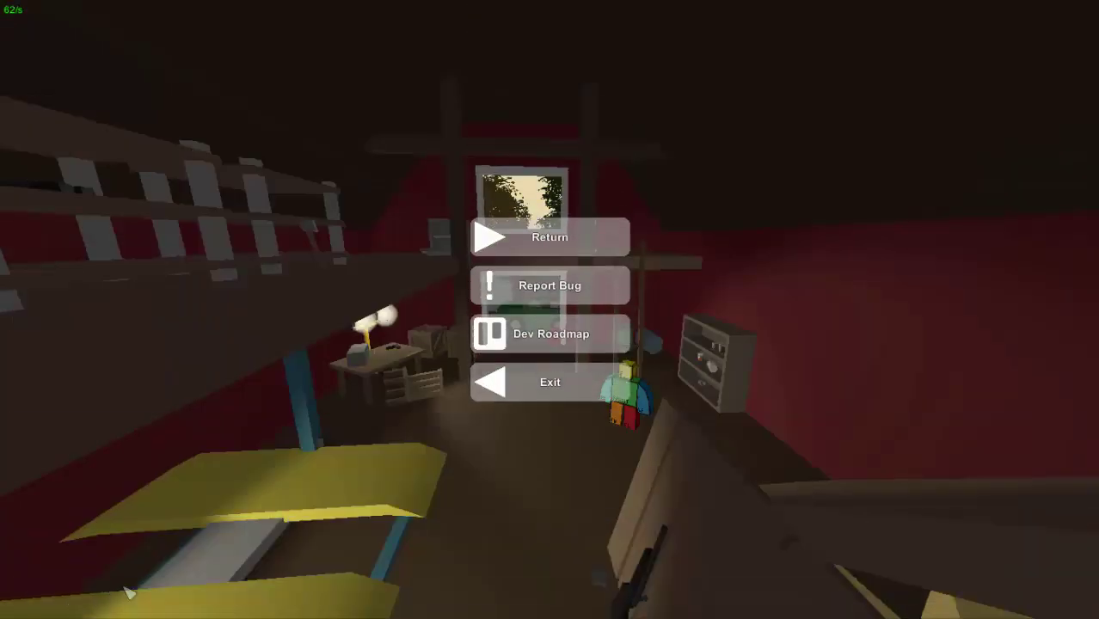
left_click(525, 387)
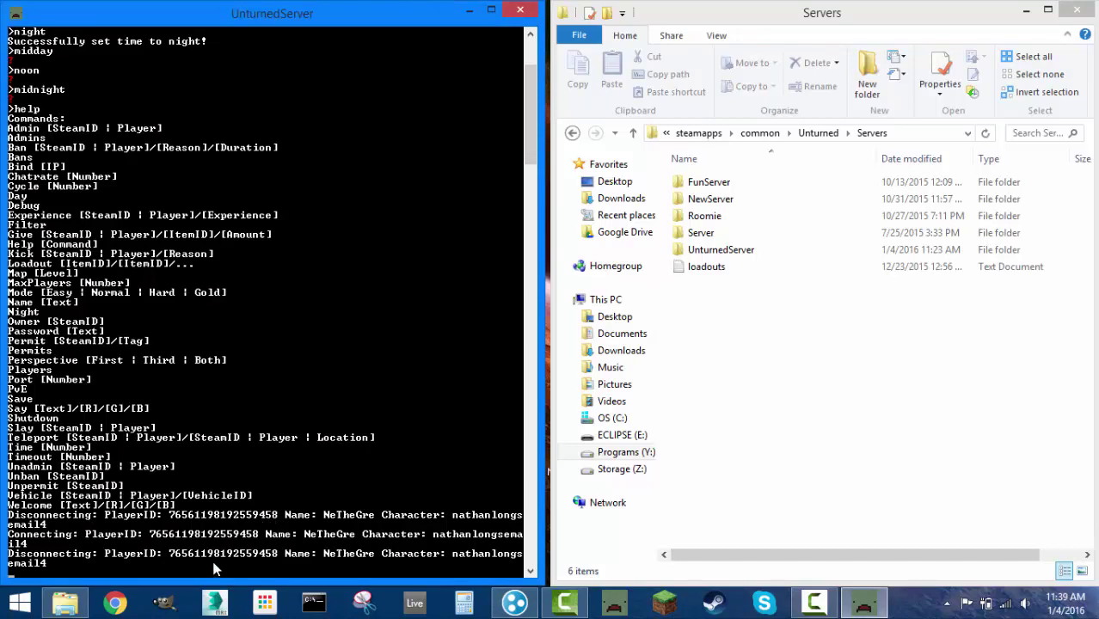
Stop the UnturnedServer by running the shutdown command in its console.
type("shutdown")
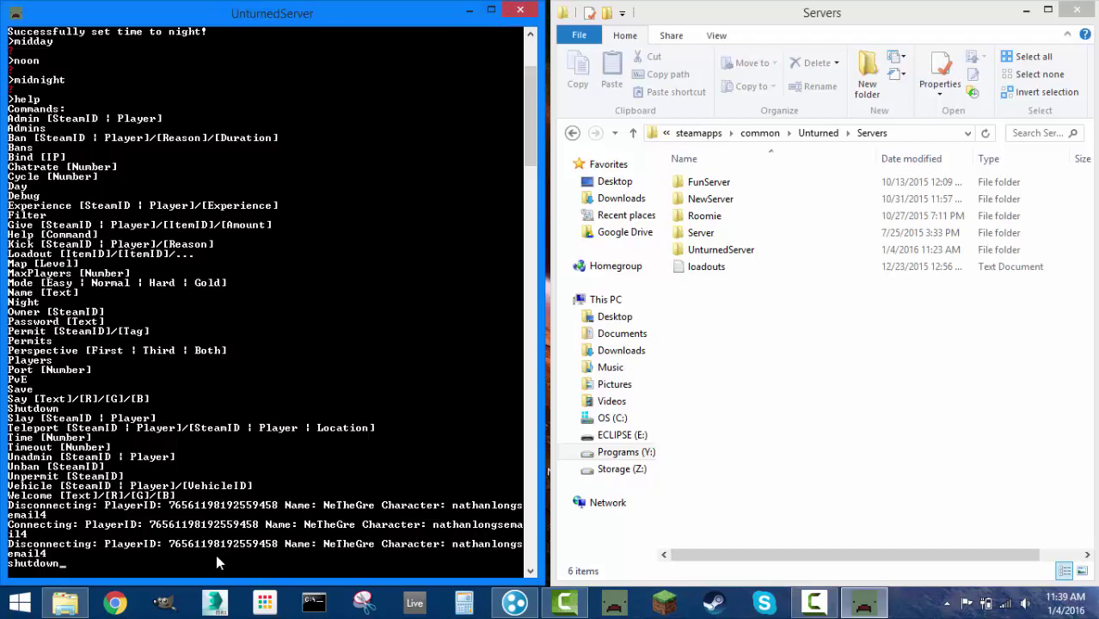
key("Return")
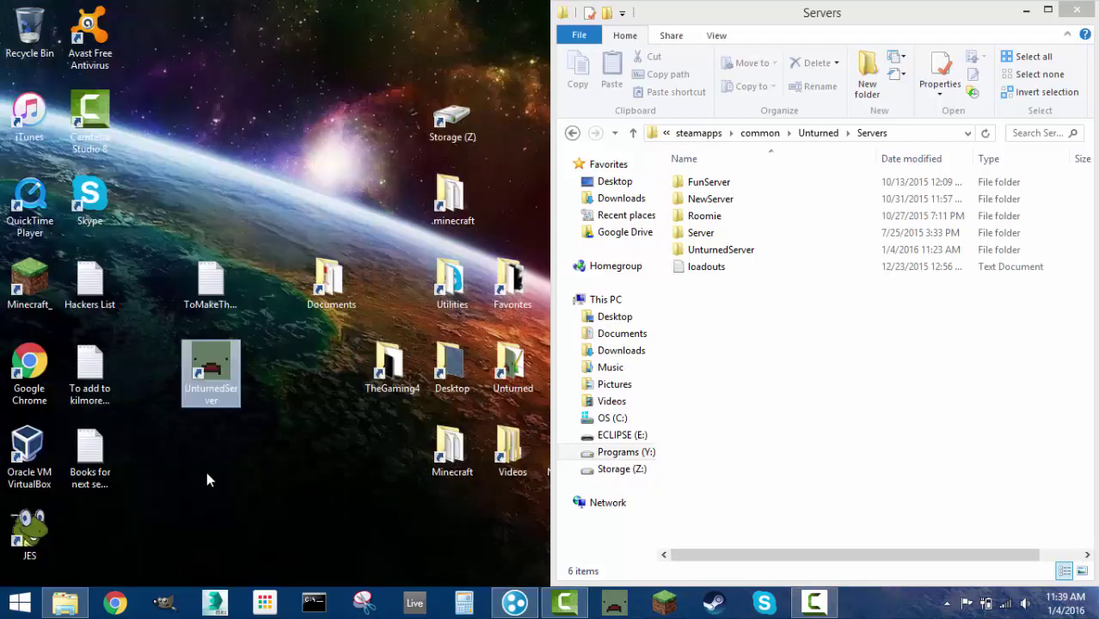
left_click(207, 471)
Go up from the Servers folder to the parent Unturned folder in File Explorer.
left_click(888, 443)
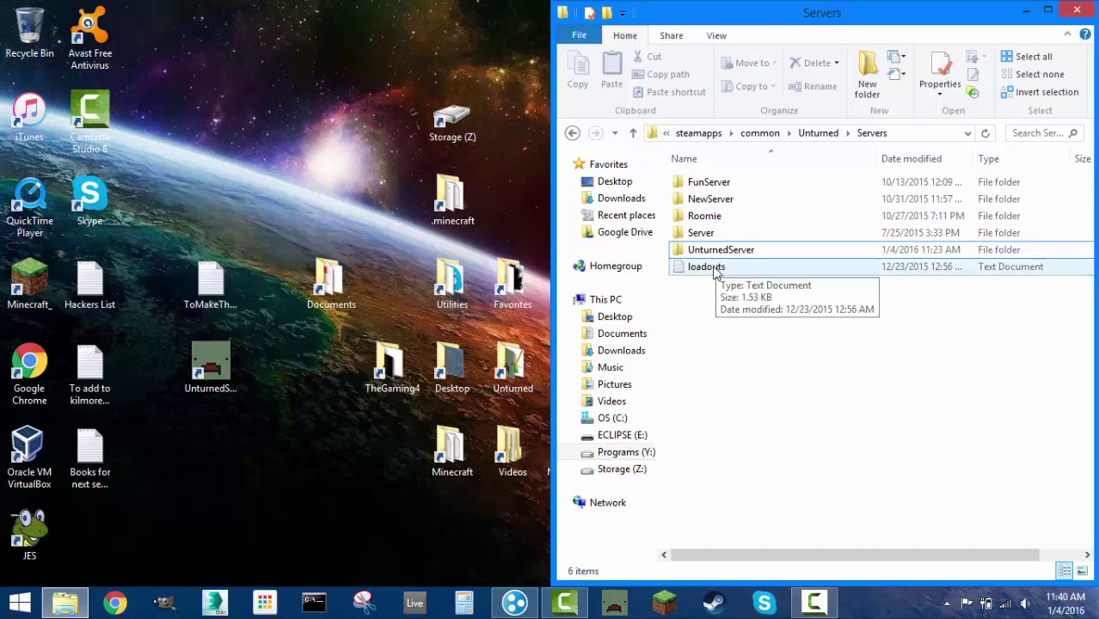
left_click(714, 272)
left_click(635, 135)
left_click(662, 388)
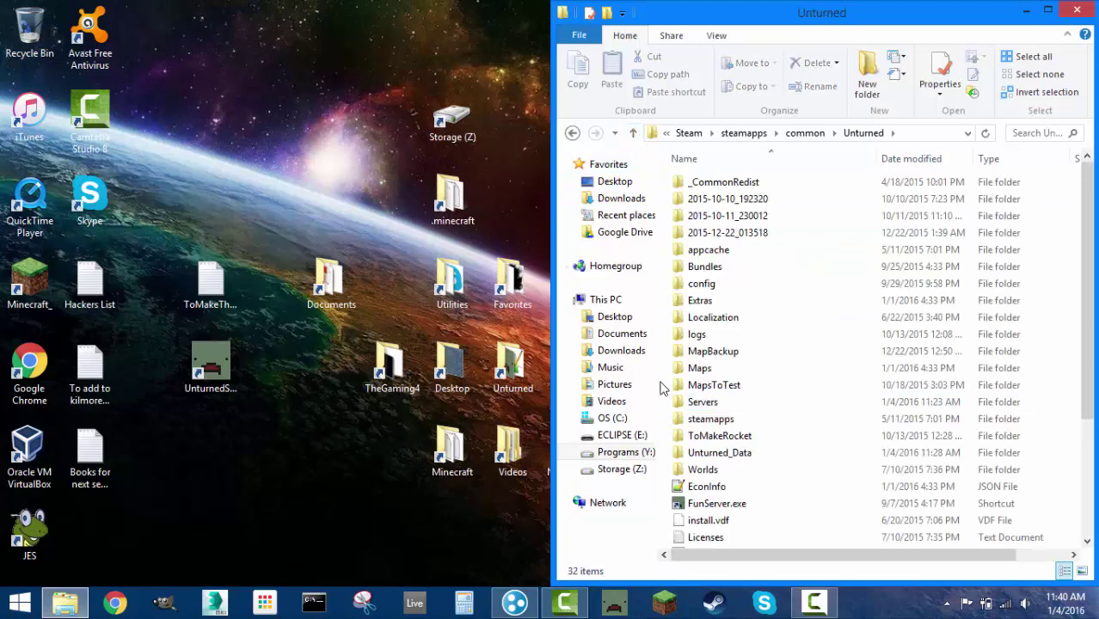